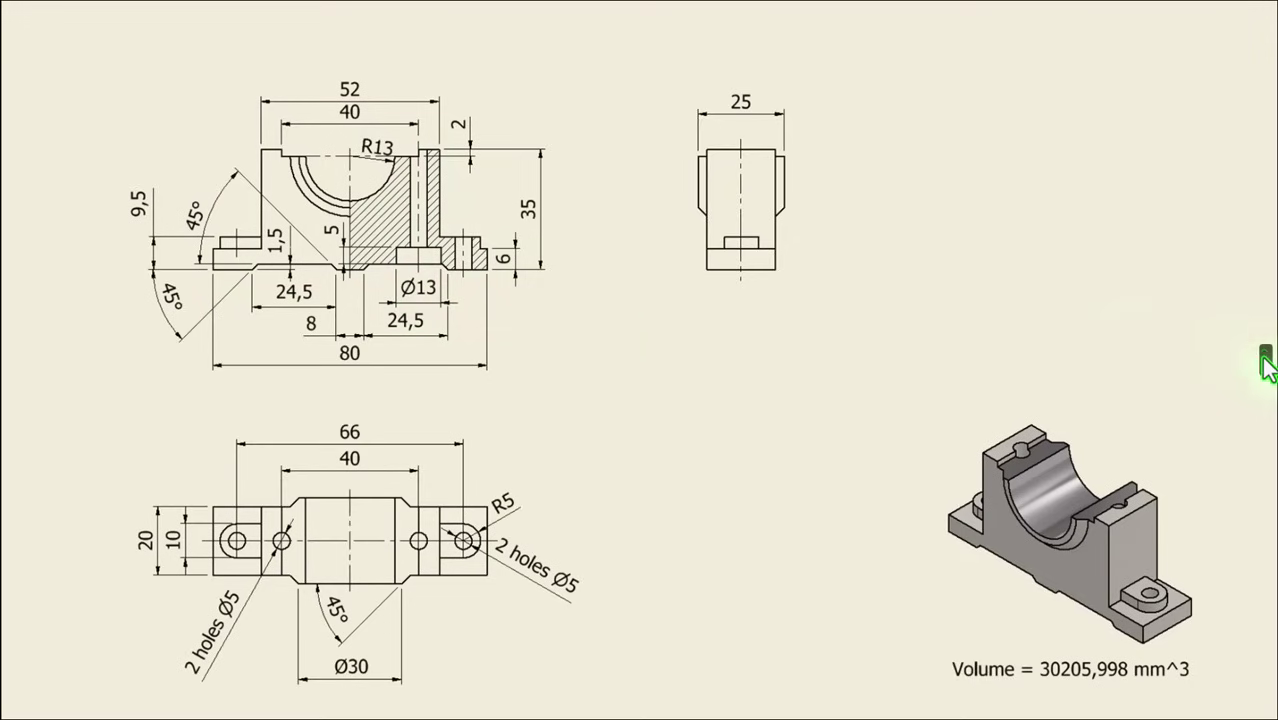
# Step: Advance past the bearing block reference slide to the empty FreeCAD window
pyautogui.click(1263, 352)
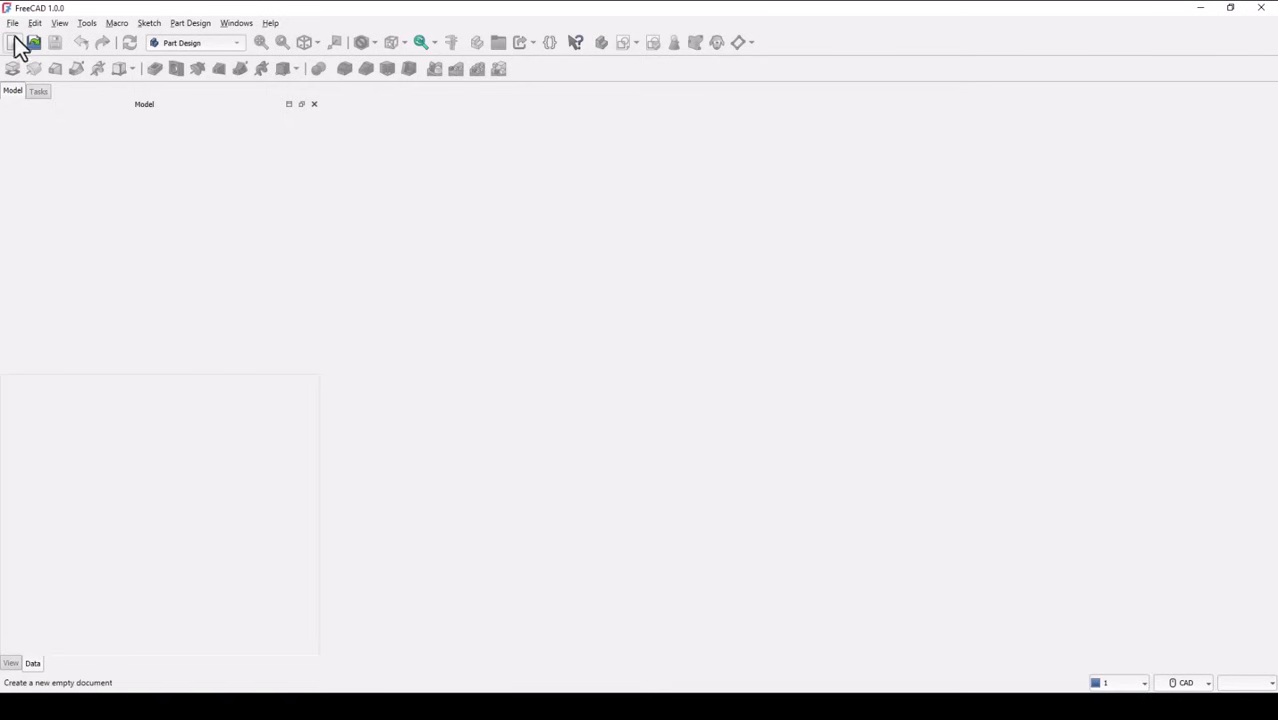
# Step: Create a new Unnamed document, leaving the navigation style set to CAD
pyautogui.click(13, 43)
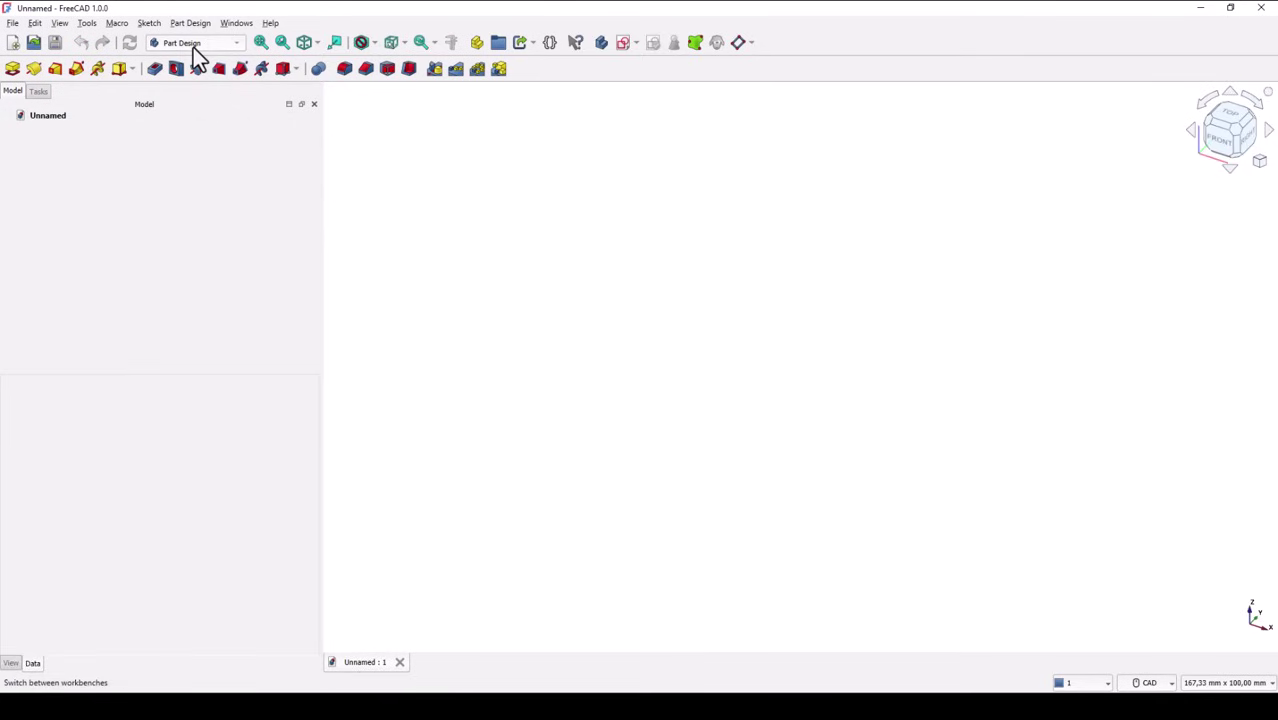
pyautogui.click(1152, 683)
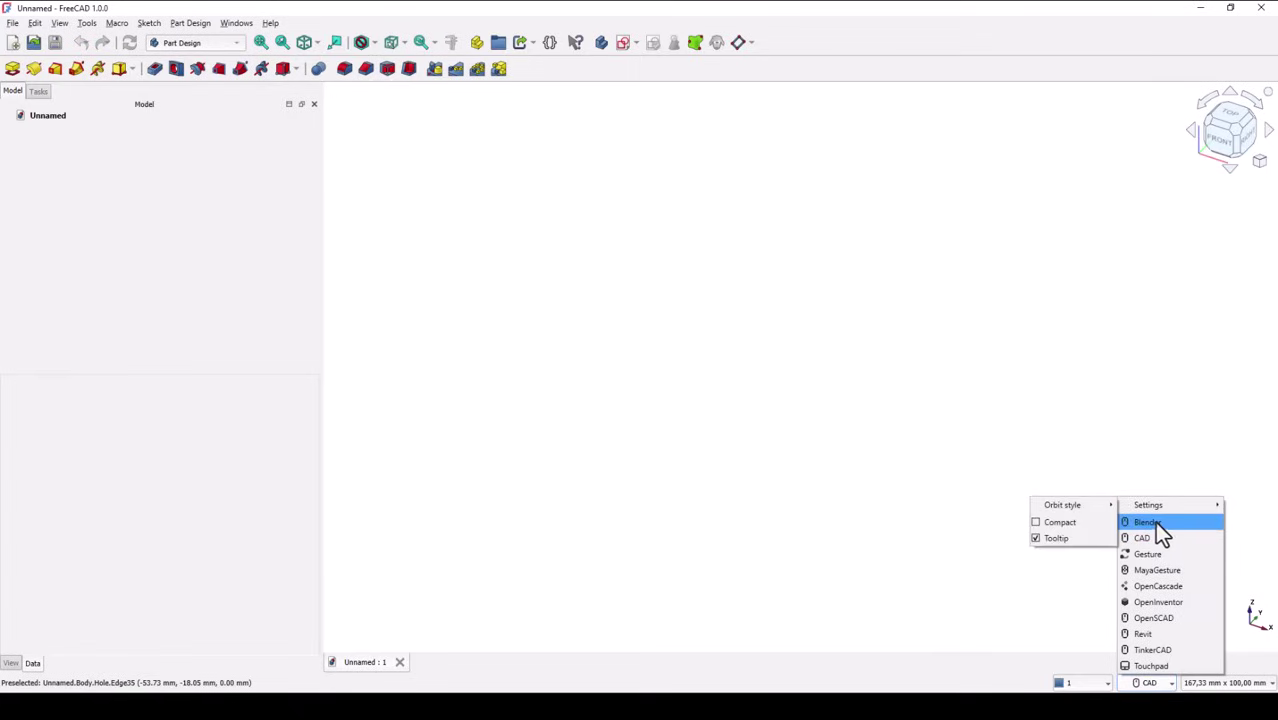
pyautogui.click(949, 371)
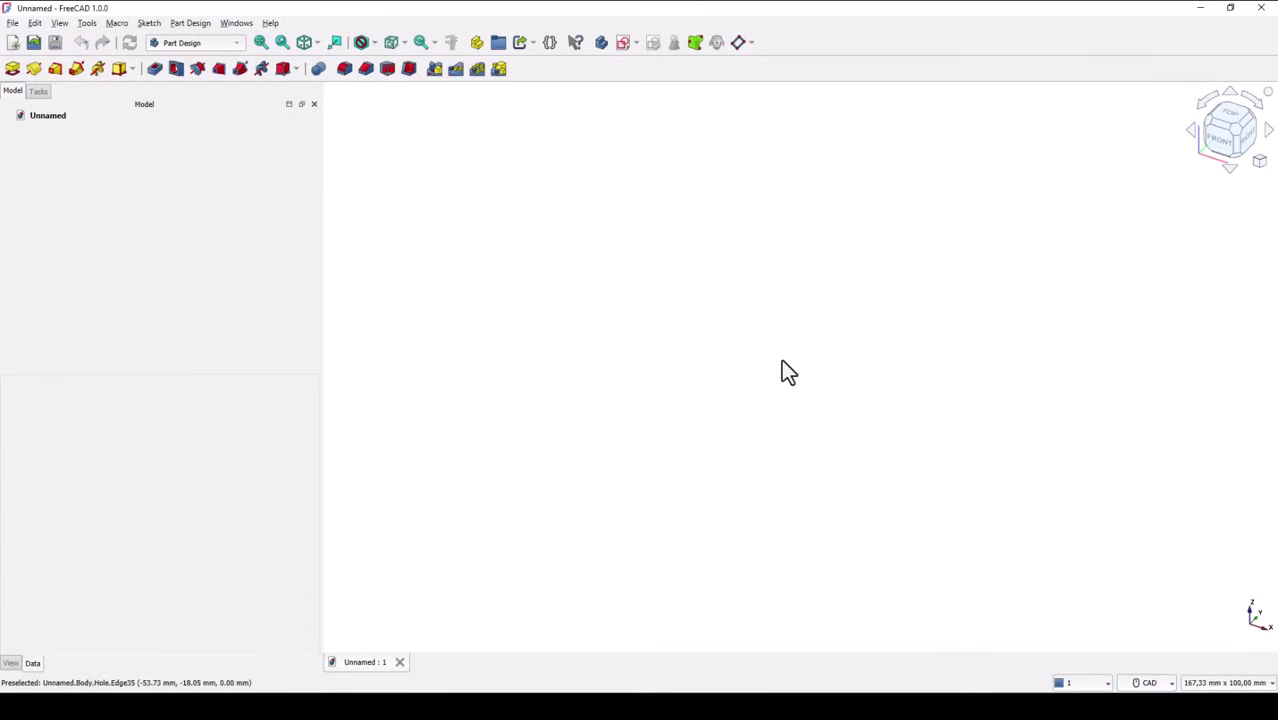
# Step: On an XZ-plane sketch, draw an R13 semicircular arc centred on the origin
pyautogui.click(656, 44)
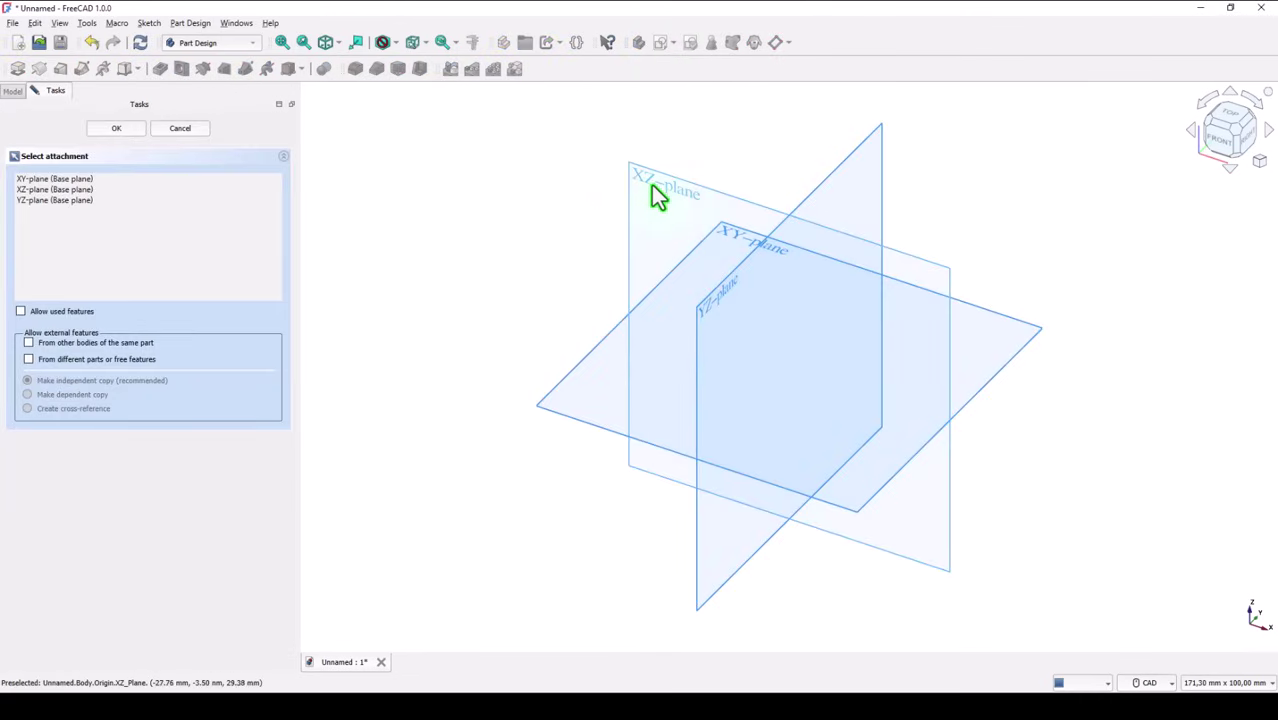
pyautogui.click(653, 194)
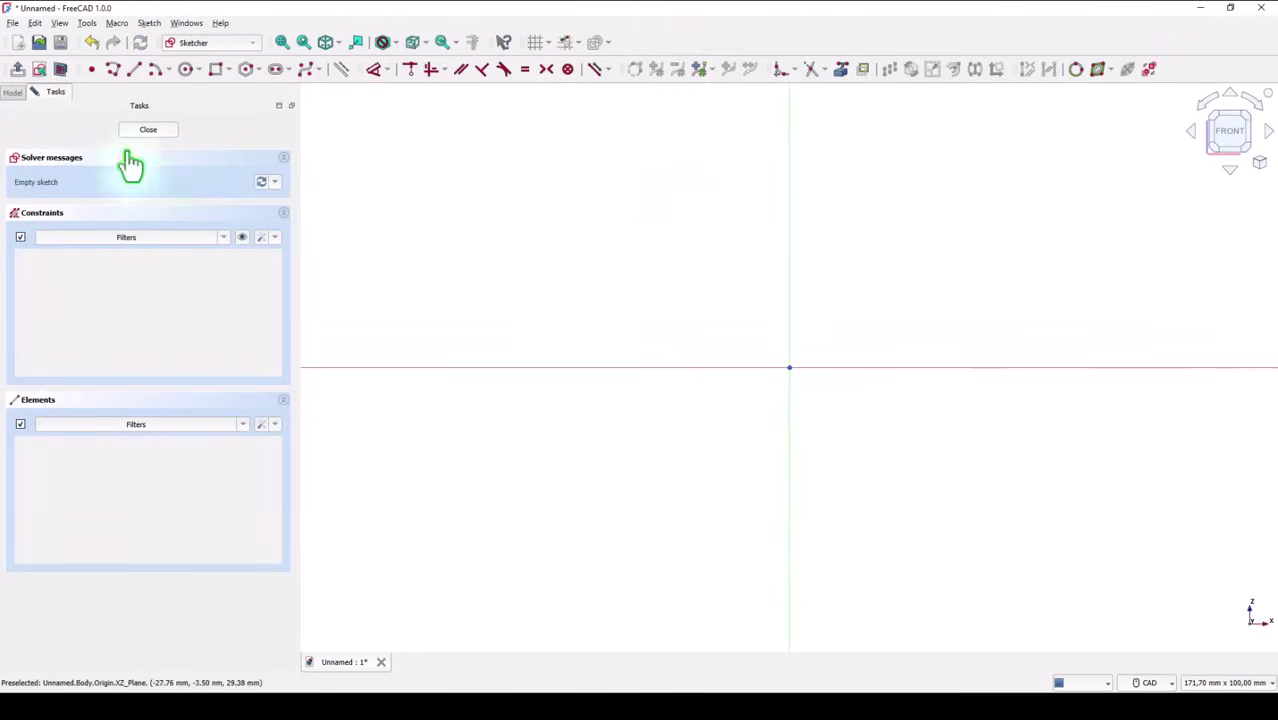
pyautogui.click(156, 73)
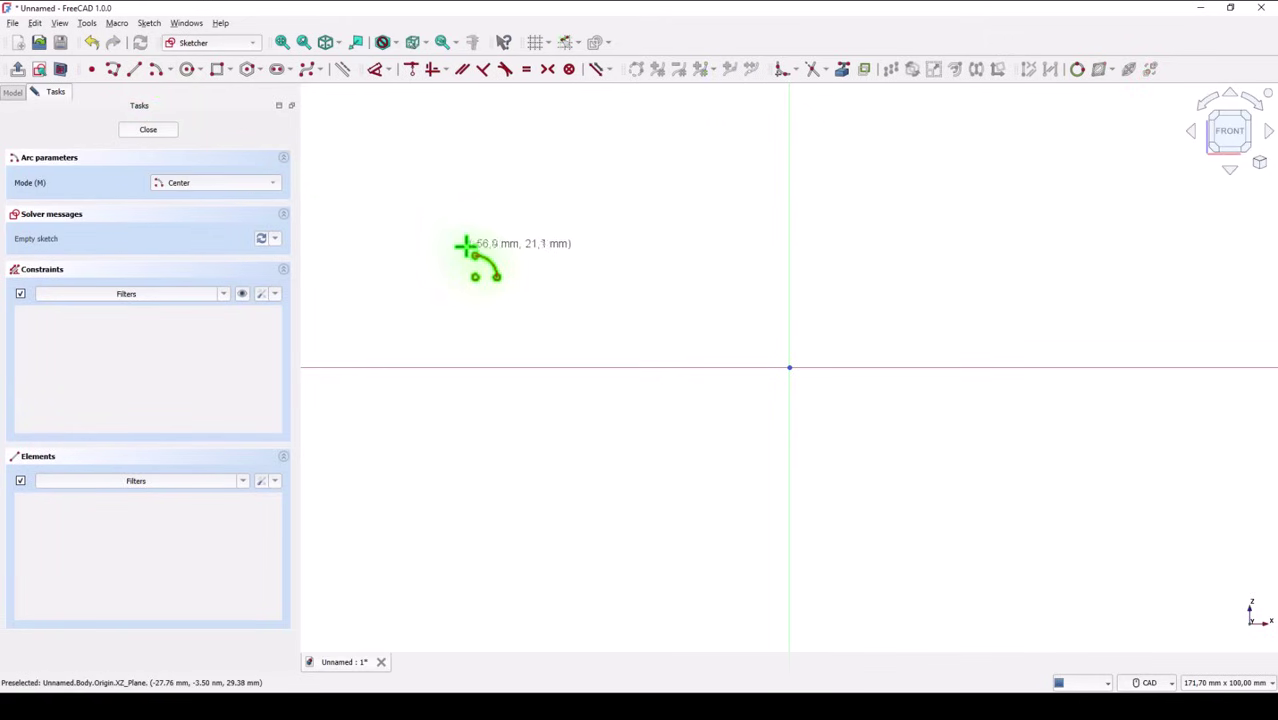
pyautogui.click(789, 368)
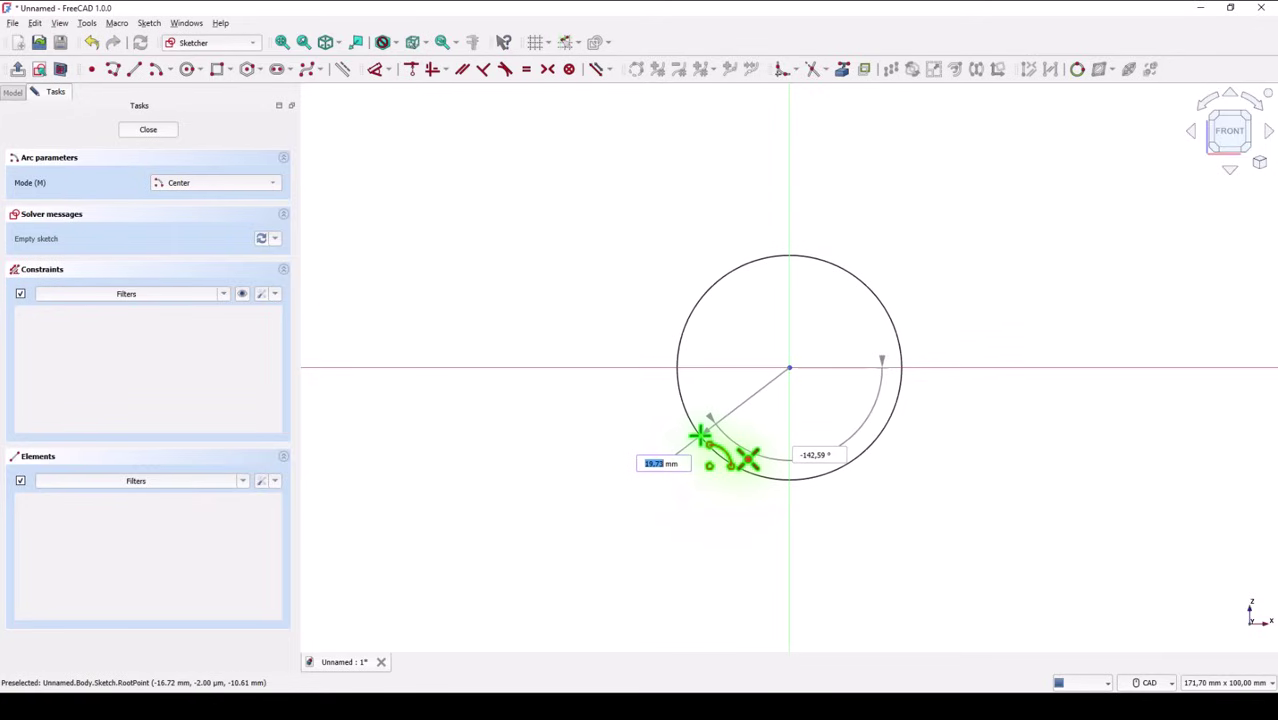
pyautogui.write('13')
pyautogui.press('Return')
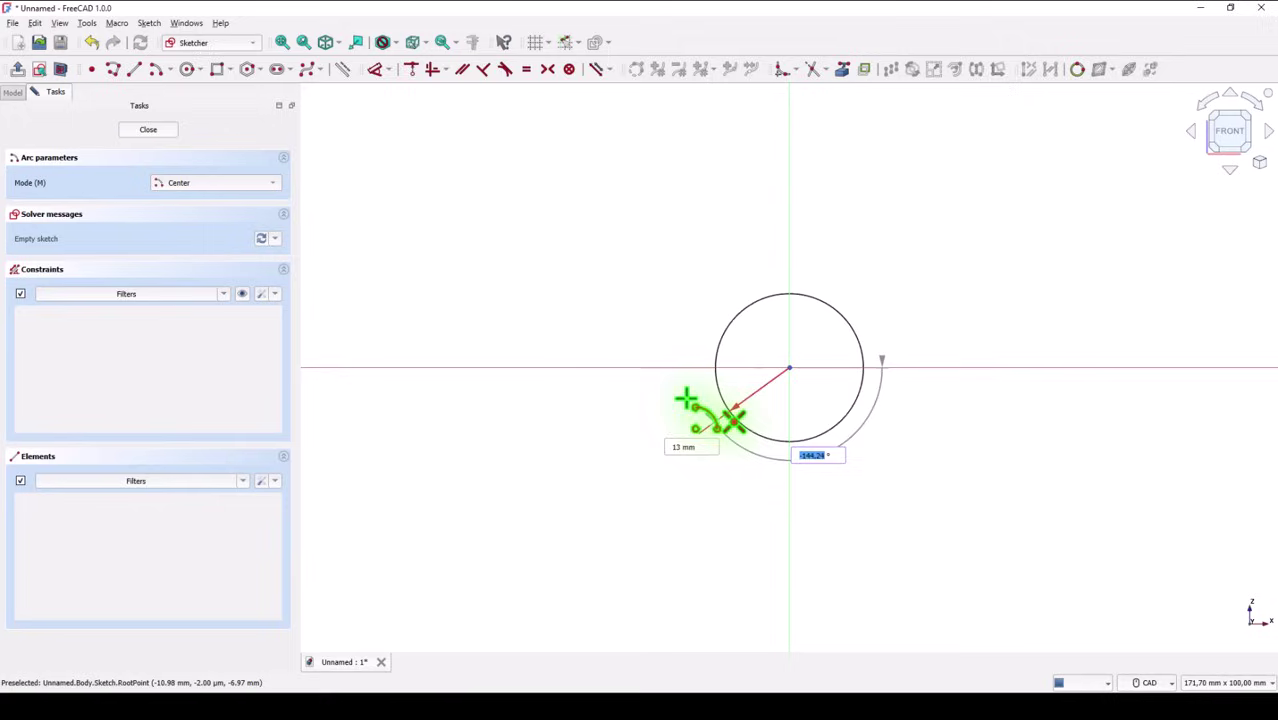
pyautogui.press('Return')
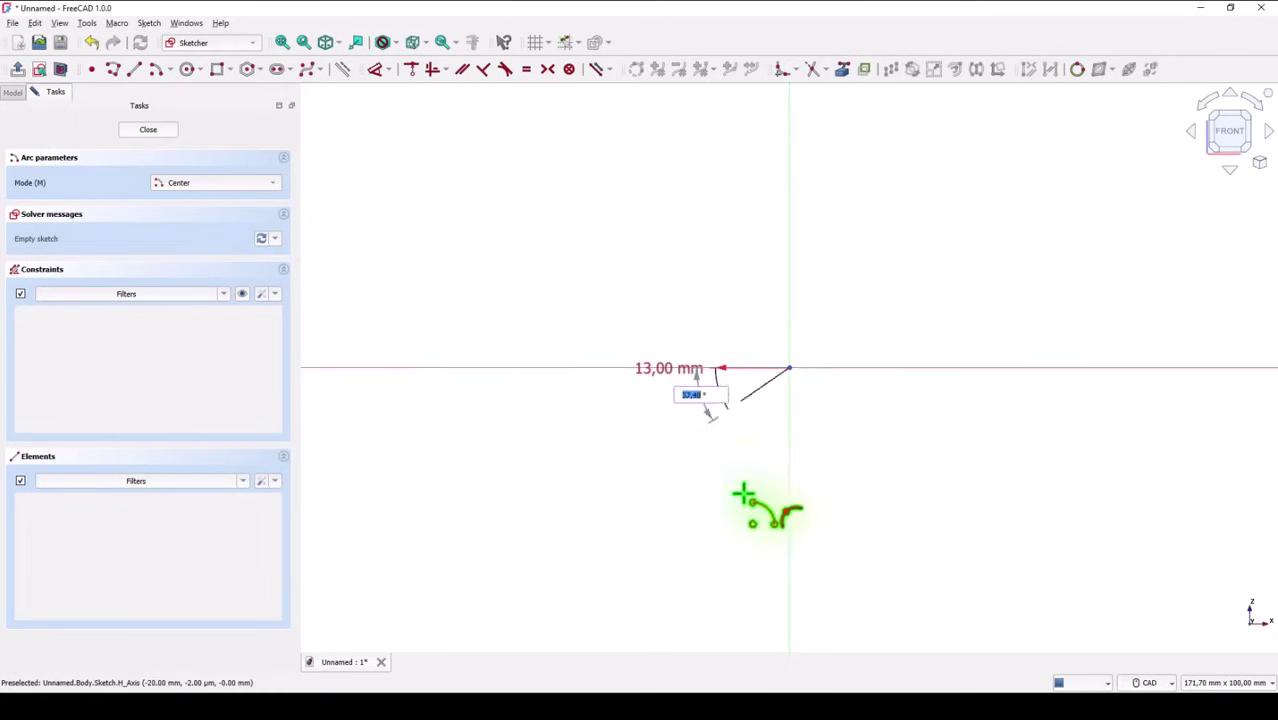
pyautogui.click(916, 367)
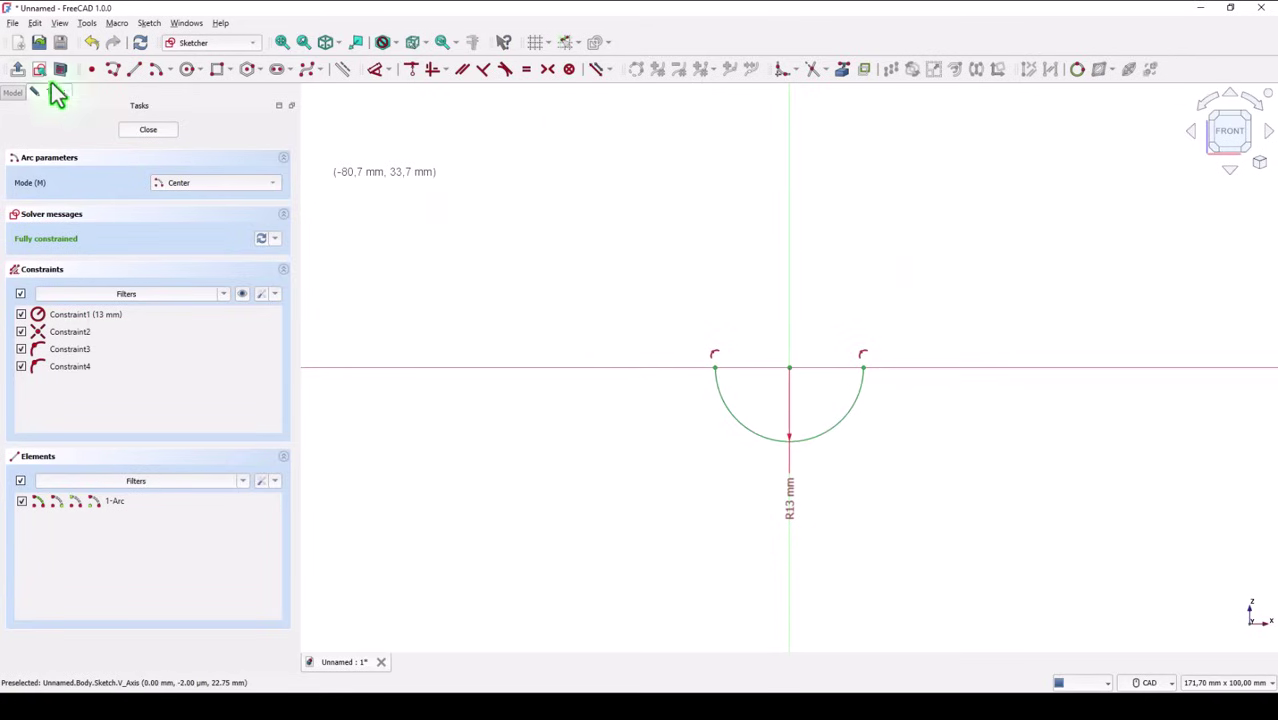
# Step: Draw a polyline from the arc's right end up the right upright and down to the right flange
pyautogui.click(115, 70)
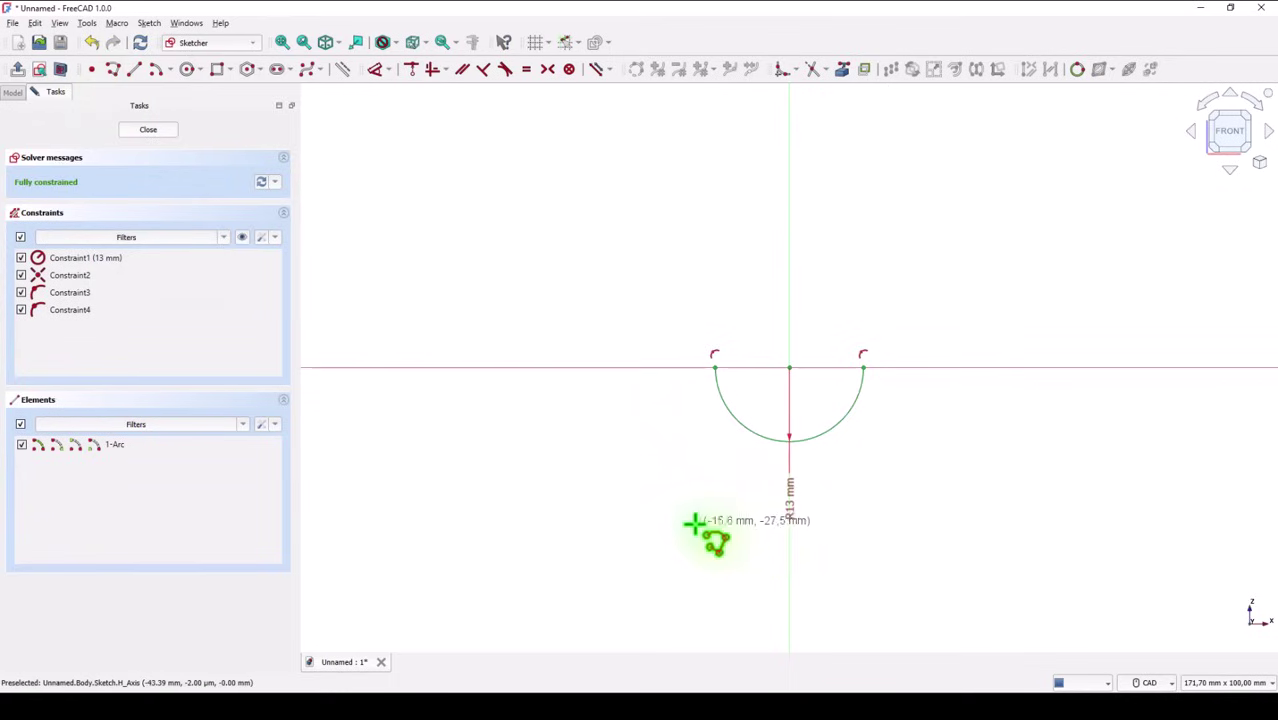
pyautogui.moveTo(690, 528)
pyautogui.mouseDown(button='middle')
pyautogui.moveTo(702, 391)
pyautogui.moveTo(673, 335)
pyautogui.mouseUp(button='middle')
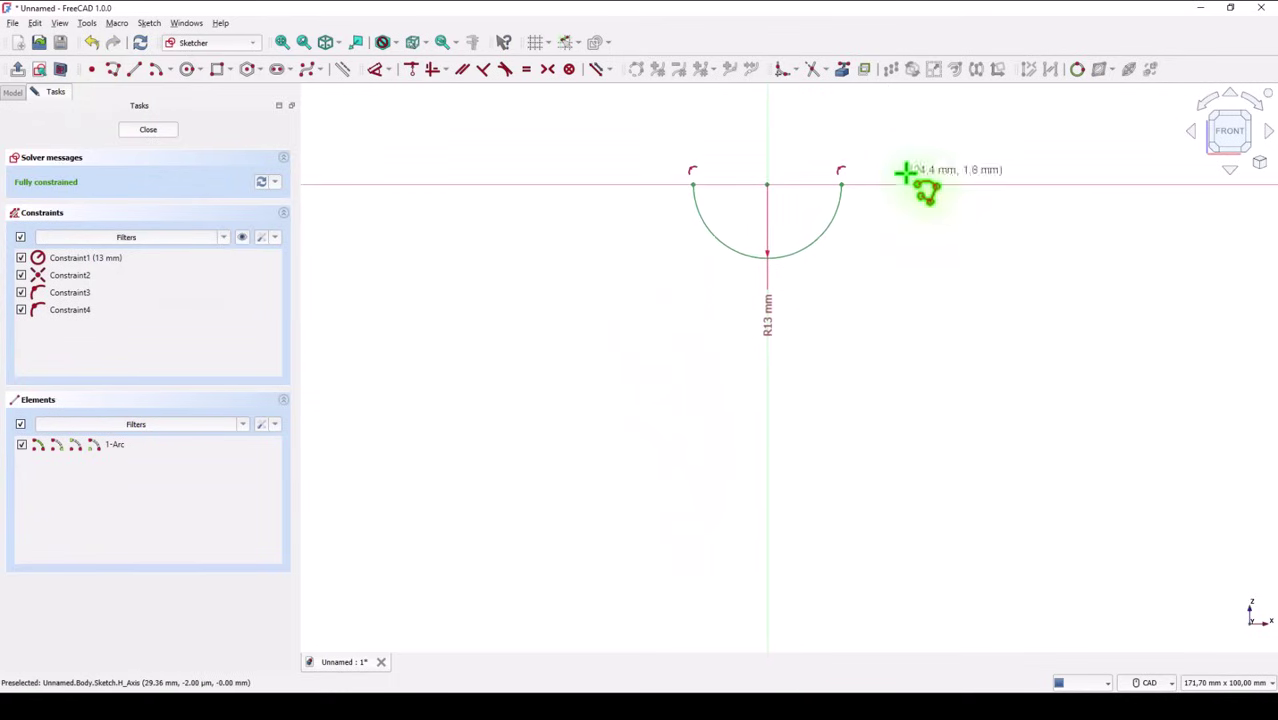
pyautogui.click(843, 184)
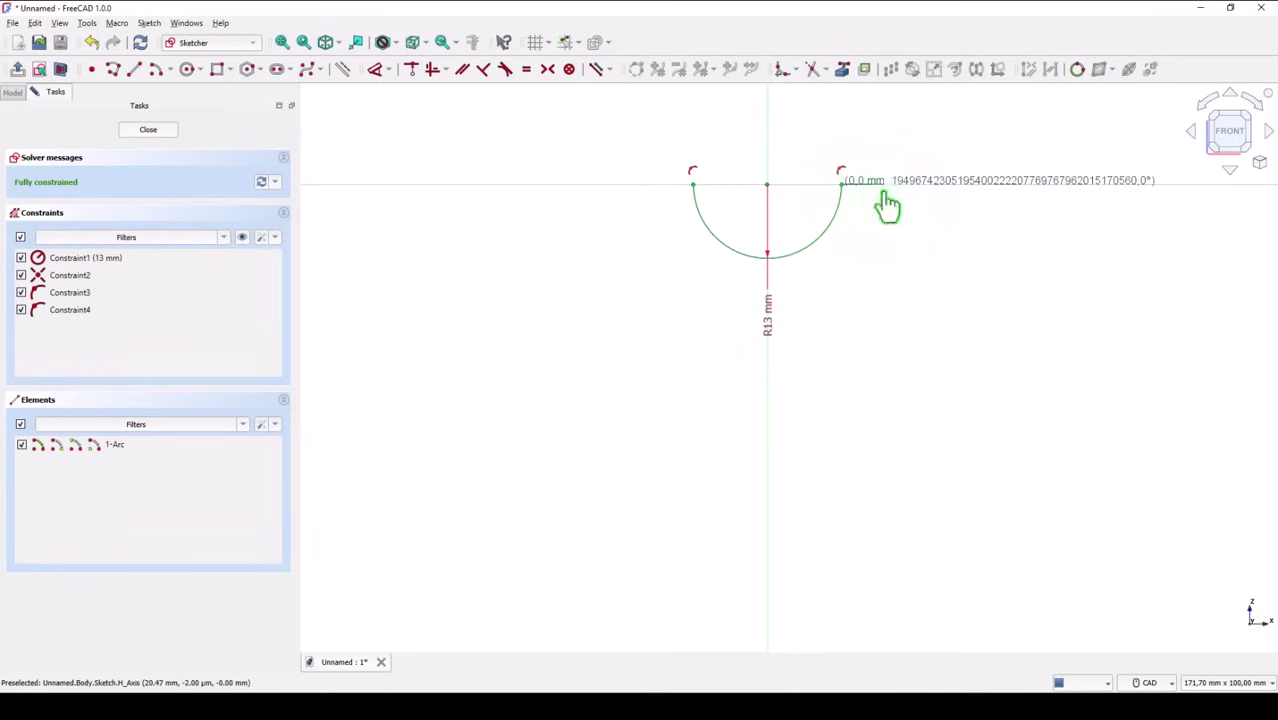
pyautogui.click(884, 182)
pyautogui.click(885, 183)
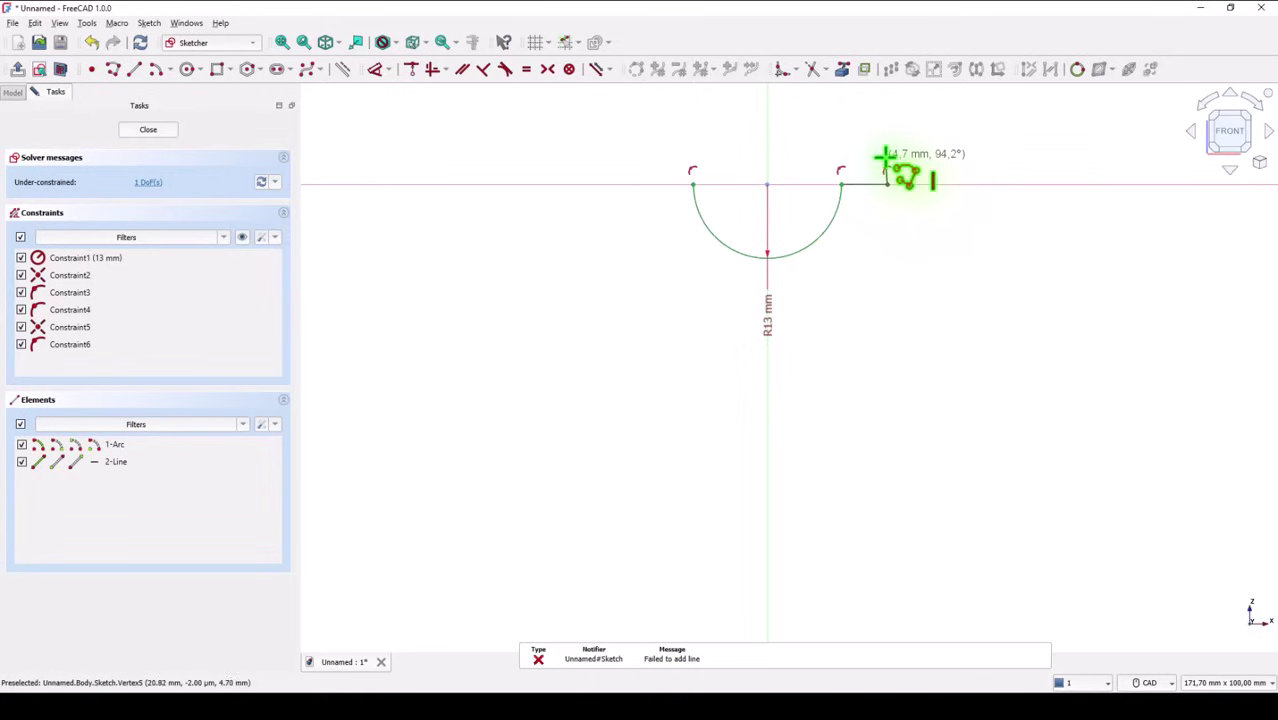
pyautogui.click(887, 160)
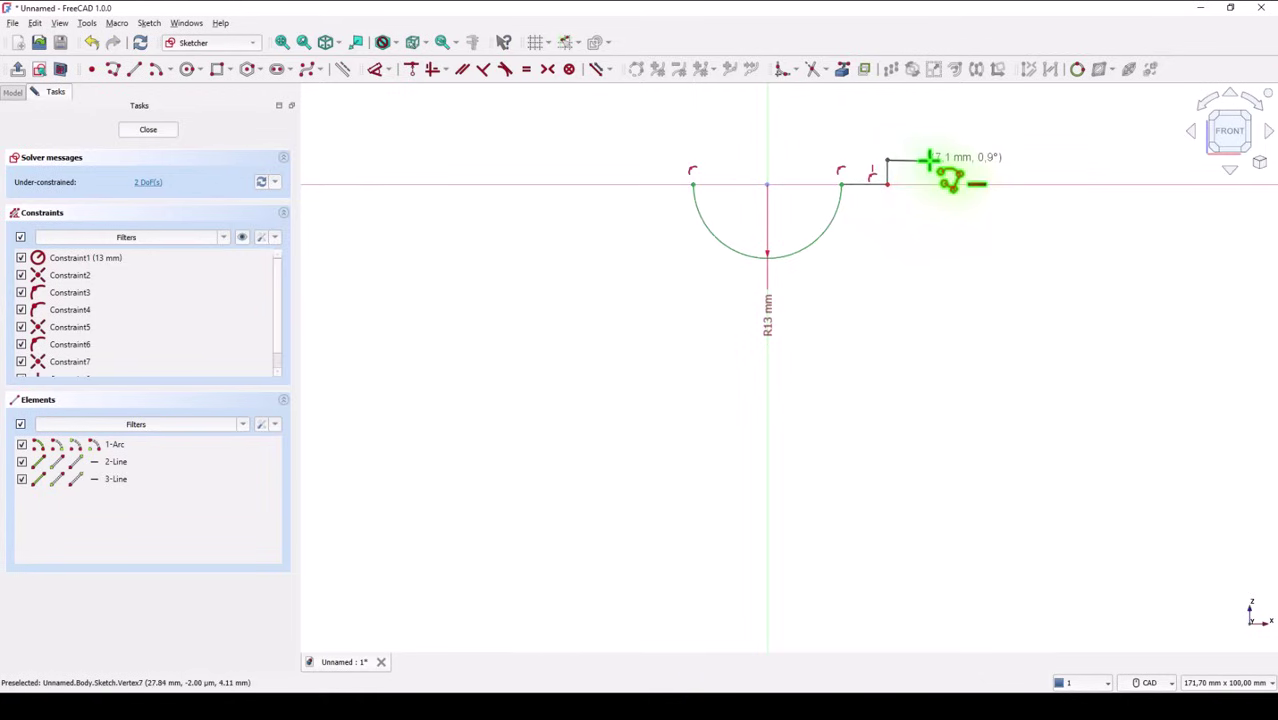
pyautogui.click(931, 161)
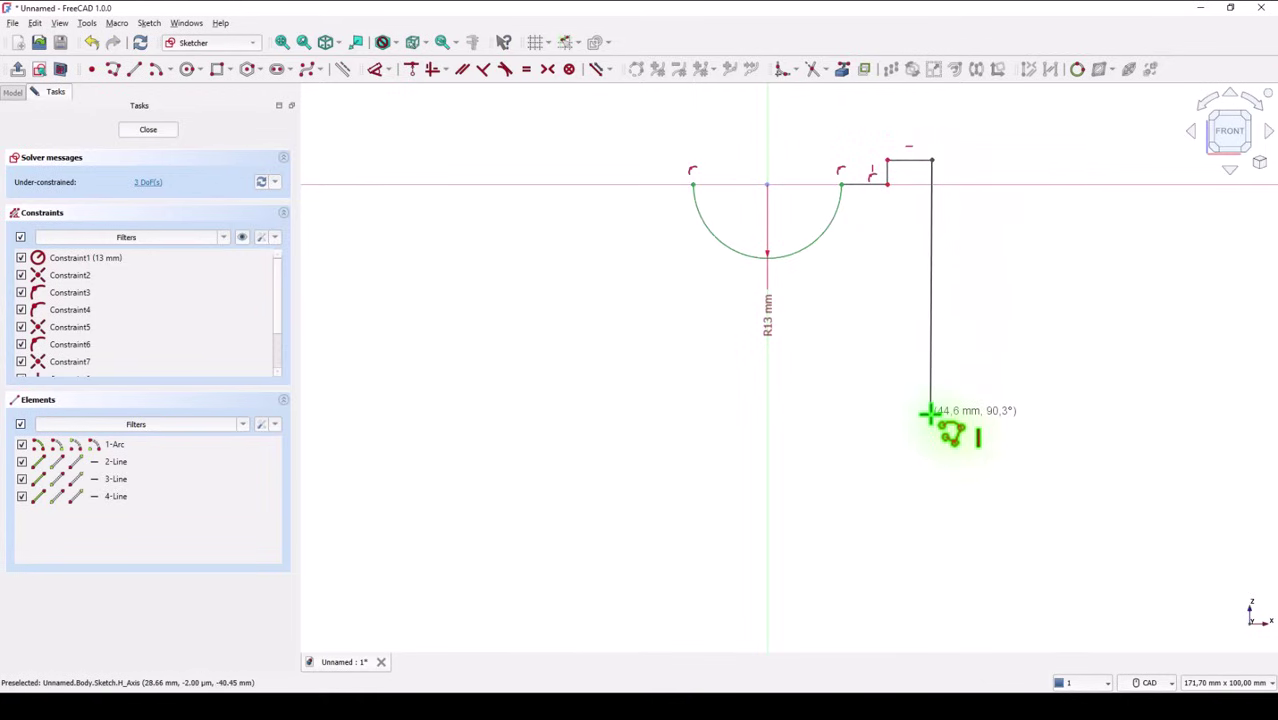
pyautogui.click(931, 412)
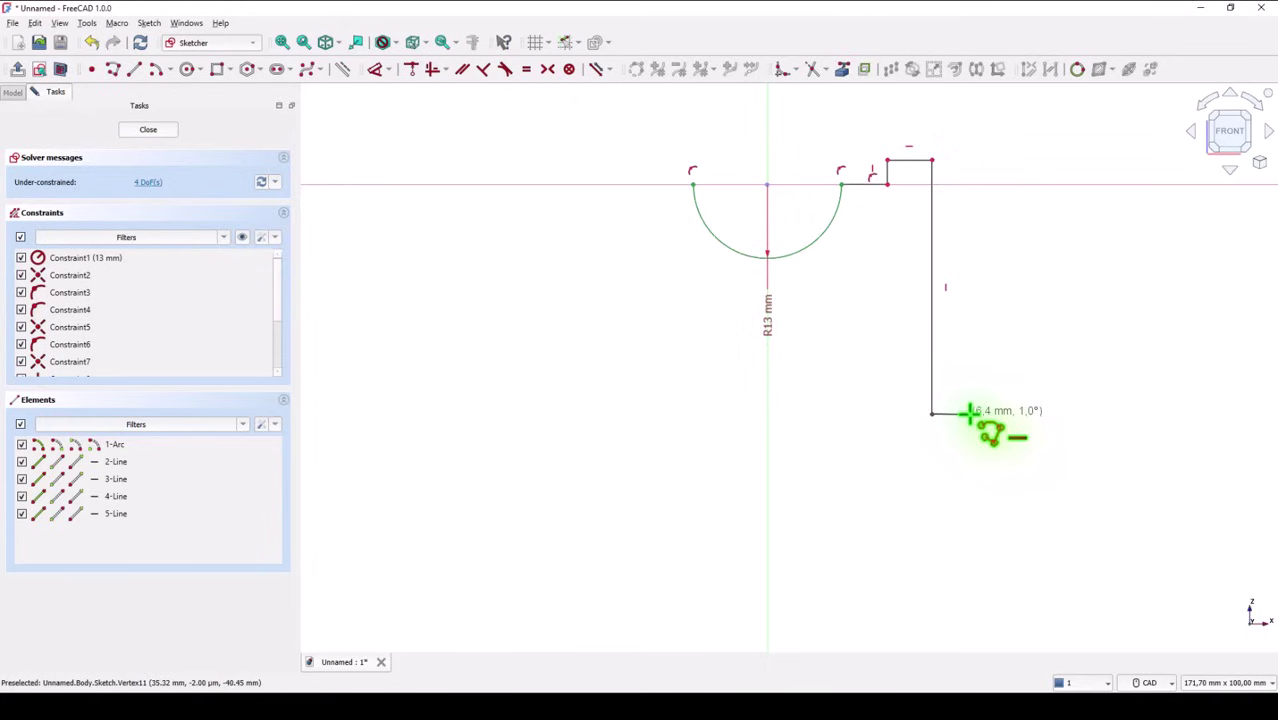
pyautogui.click(969, 412)
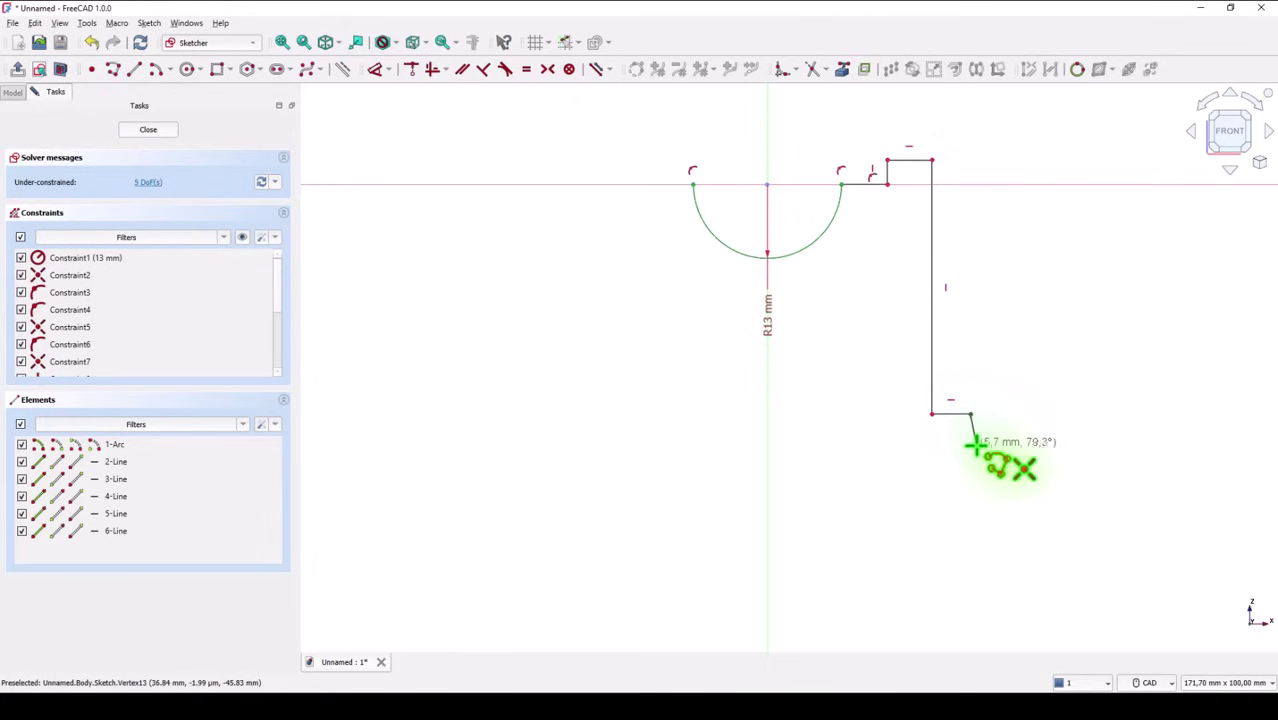
pyautogui.click(969, 448)
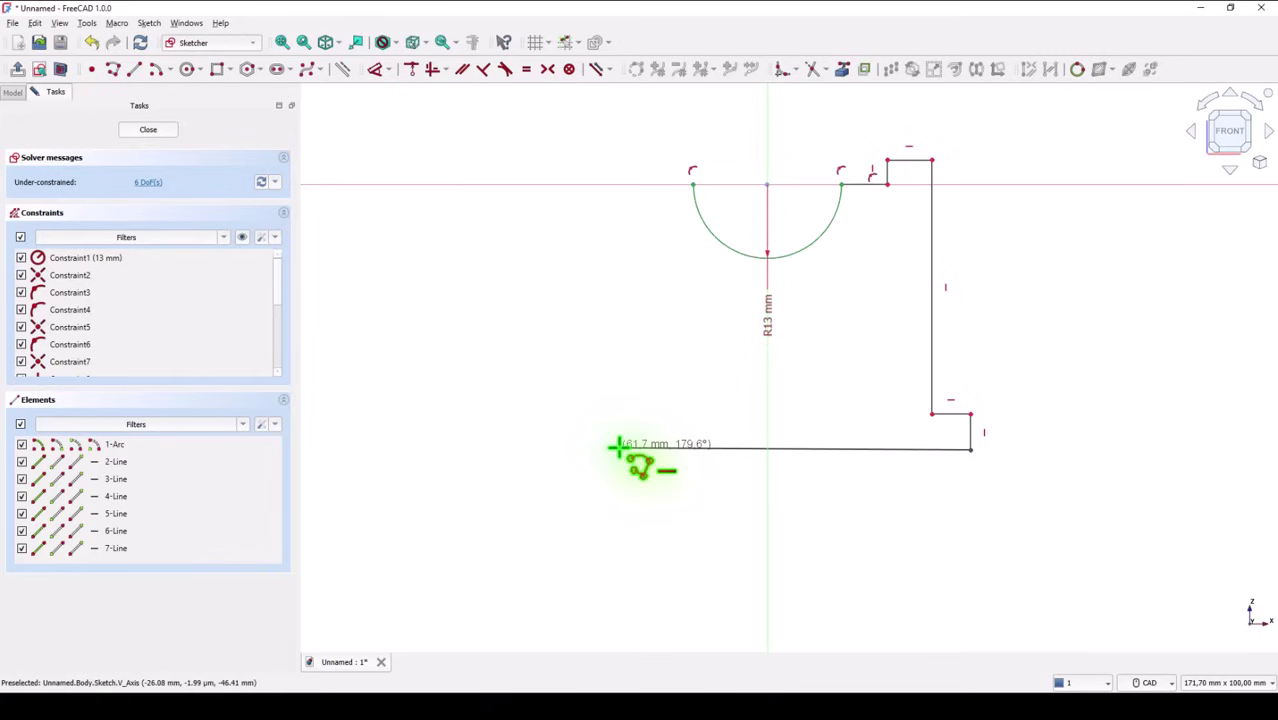
# Step: Continue the polyline across the base and up the left upright, closing on the arc's left end
pyautogui.click(618, 448)
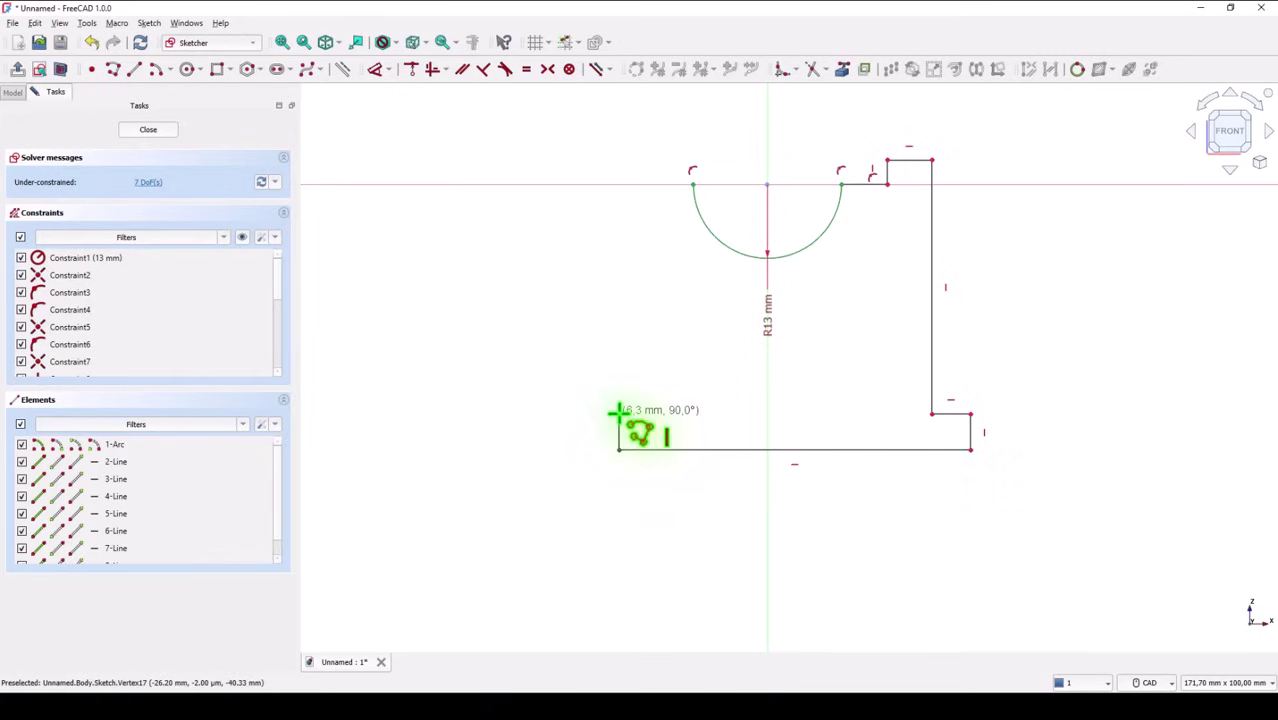
pyautogui.click(619, 411)
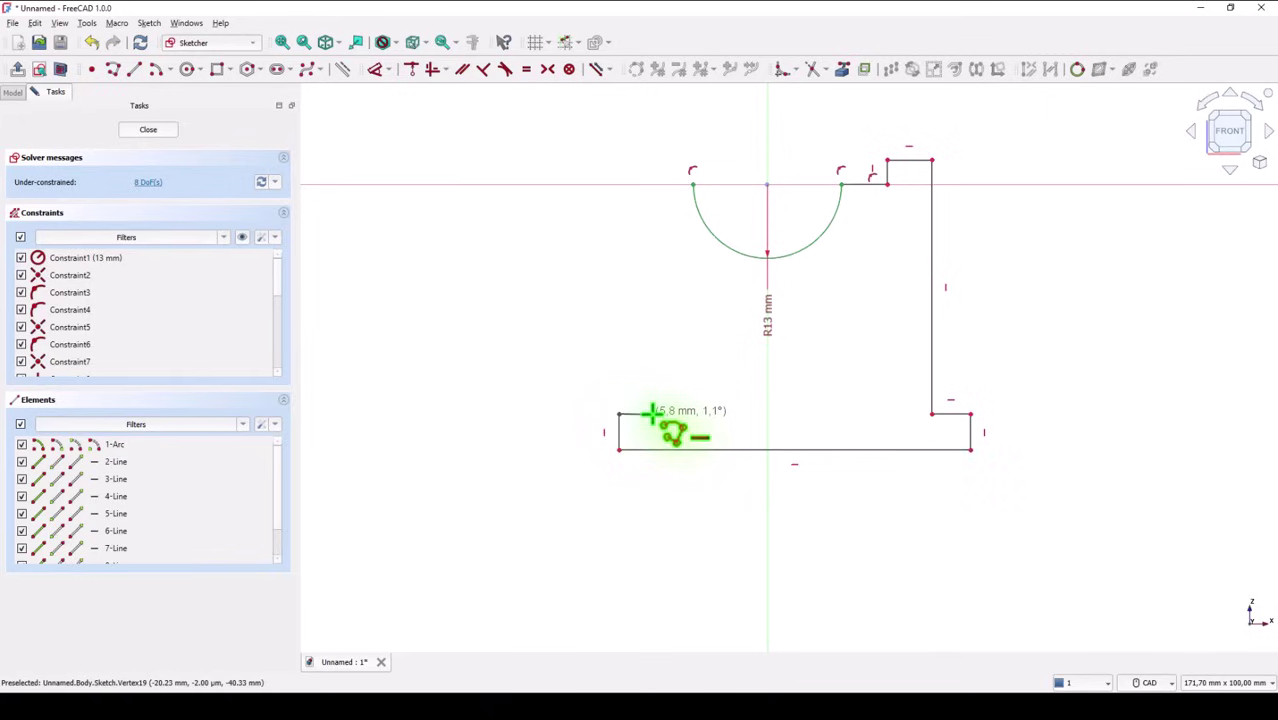
pyautogui.click(652, 412)
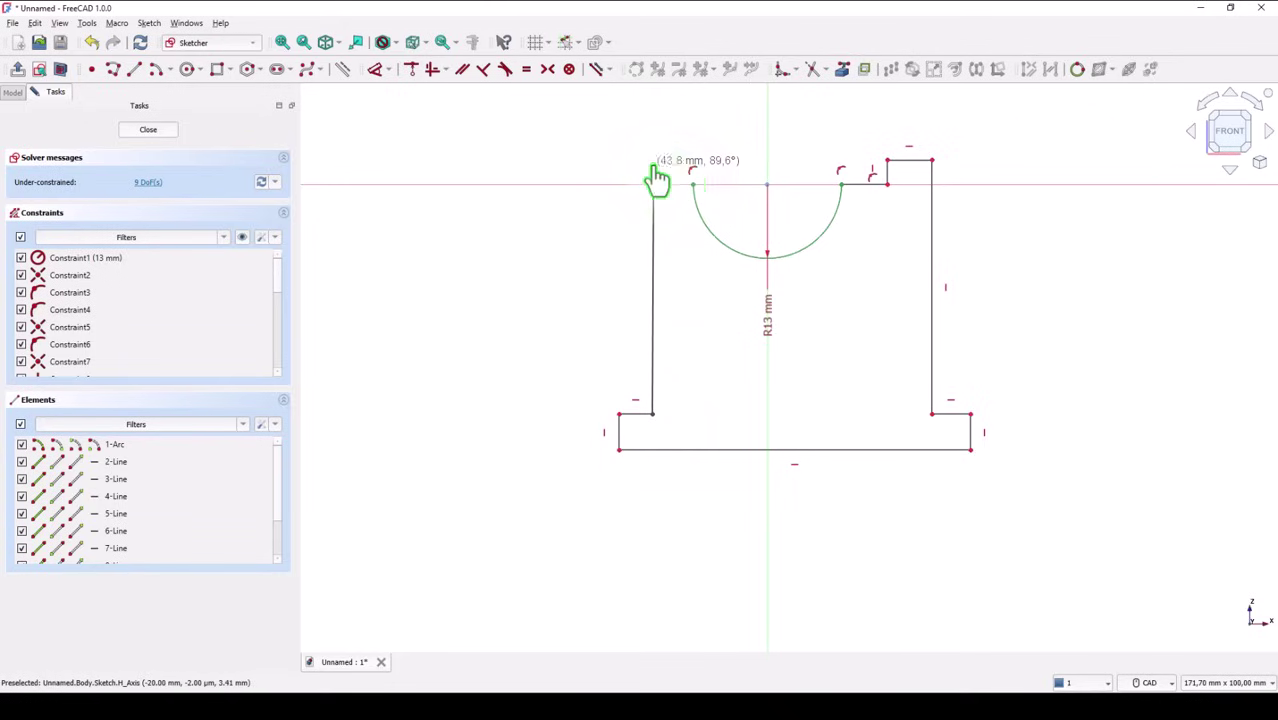
pyautogui.click(652, 161)
pyautogui.click(677, 162)
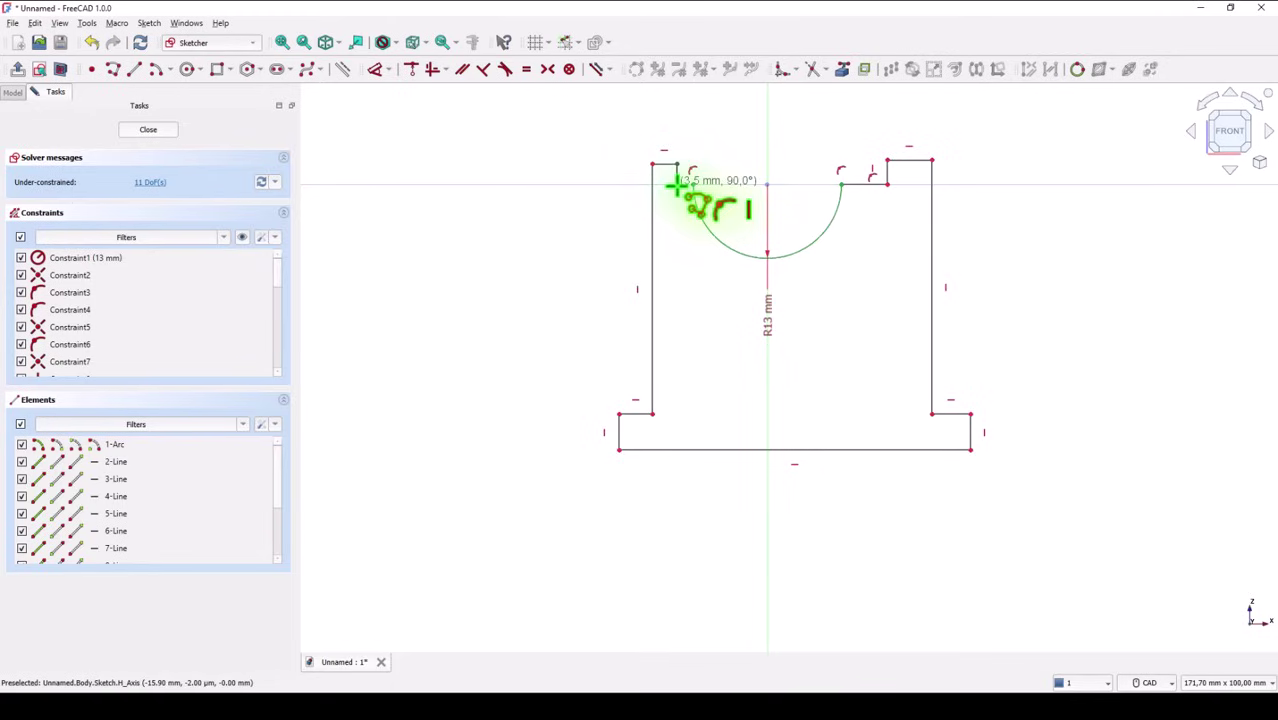
pyautogui.click(677, 185)
pyautogui.click(692, 185)
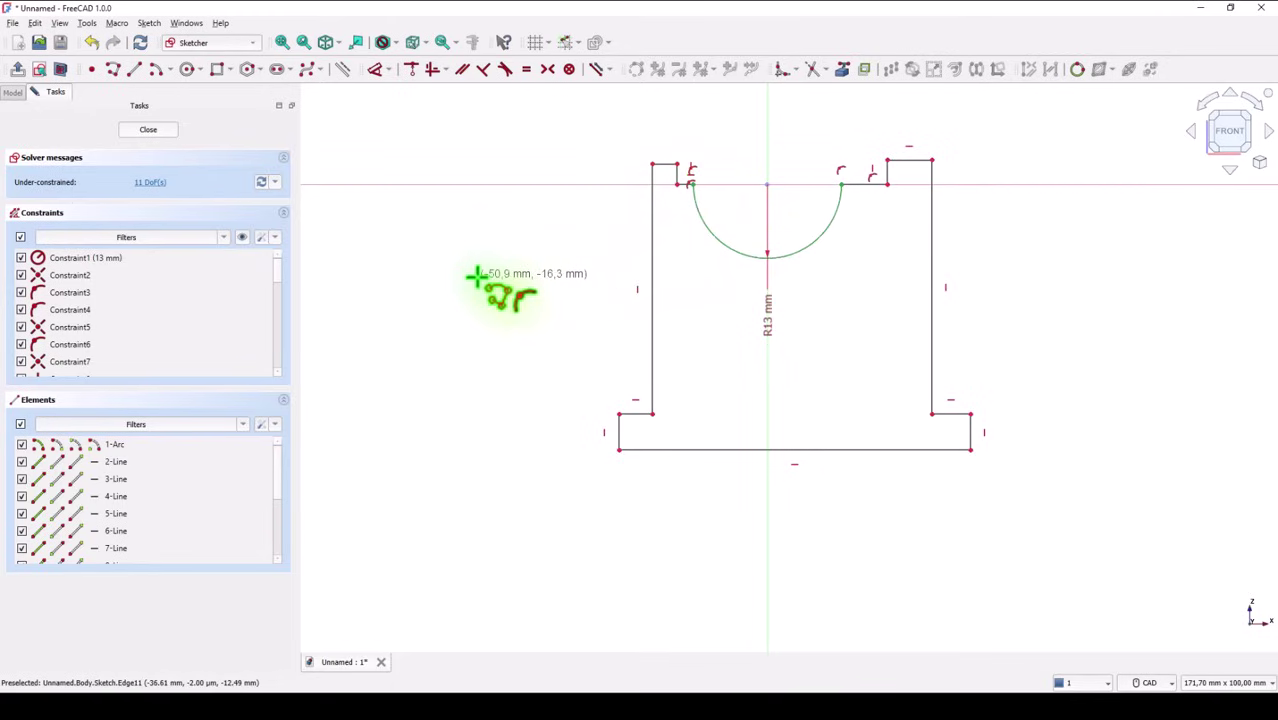
# Step: Make the short edges beside the arc and the two upright tops equal, then pull out the left foot
pyautogui.click(527, 69)
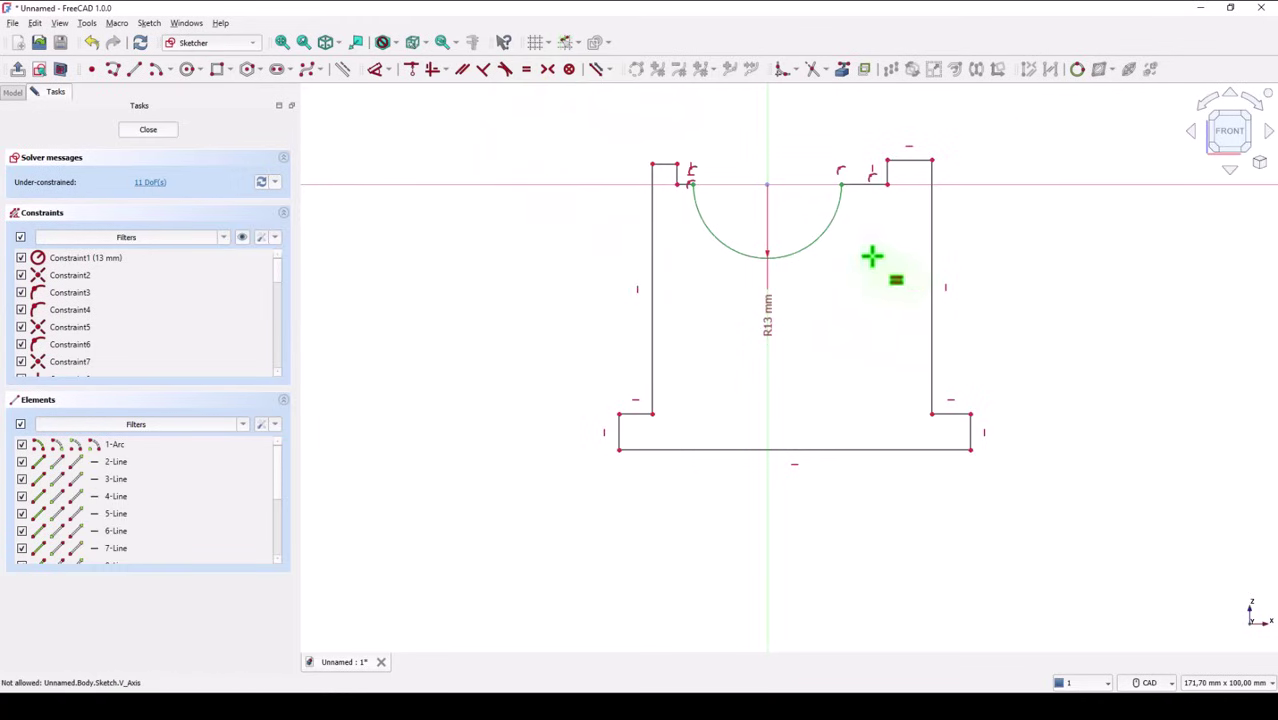
pyautogui.scroll(1, 676, 208)
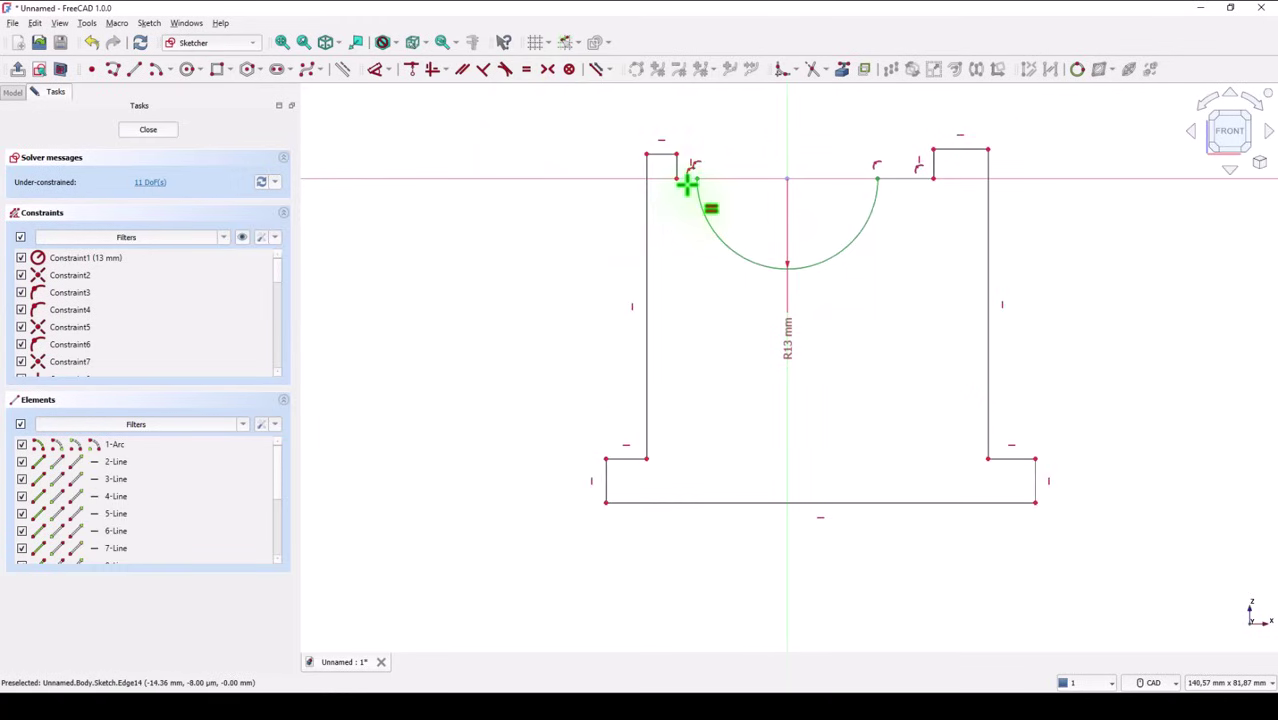
pyautogui.click(687, 183)
pyautogui.click(914, 178)
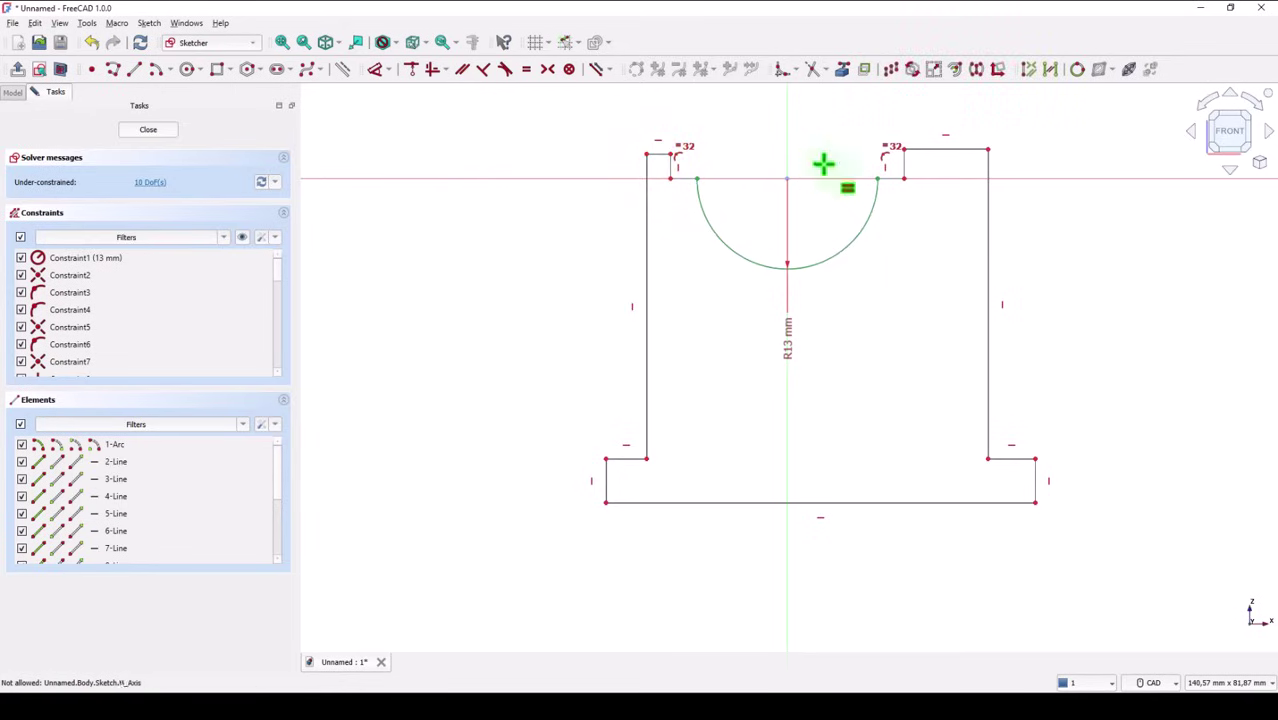
pyautogui.click(972, 149)
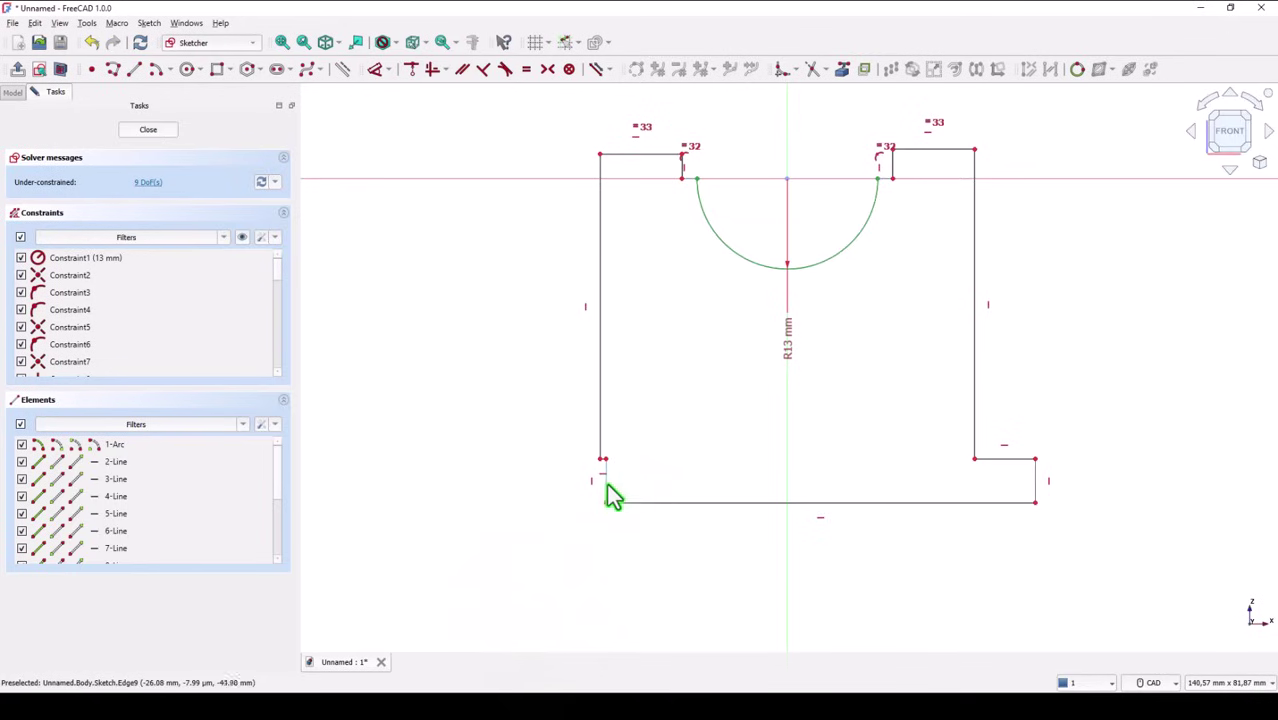
pyautogui.moveTo(604, 487); pyautogui.dragTo(538, 510)
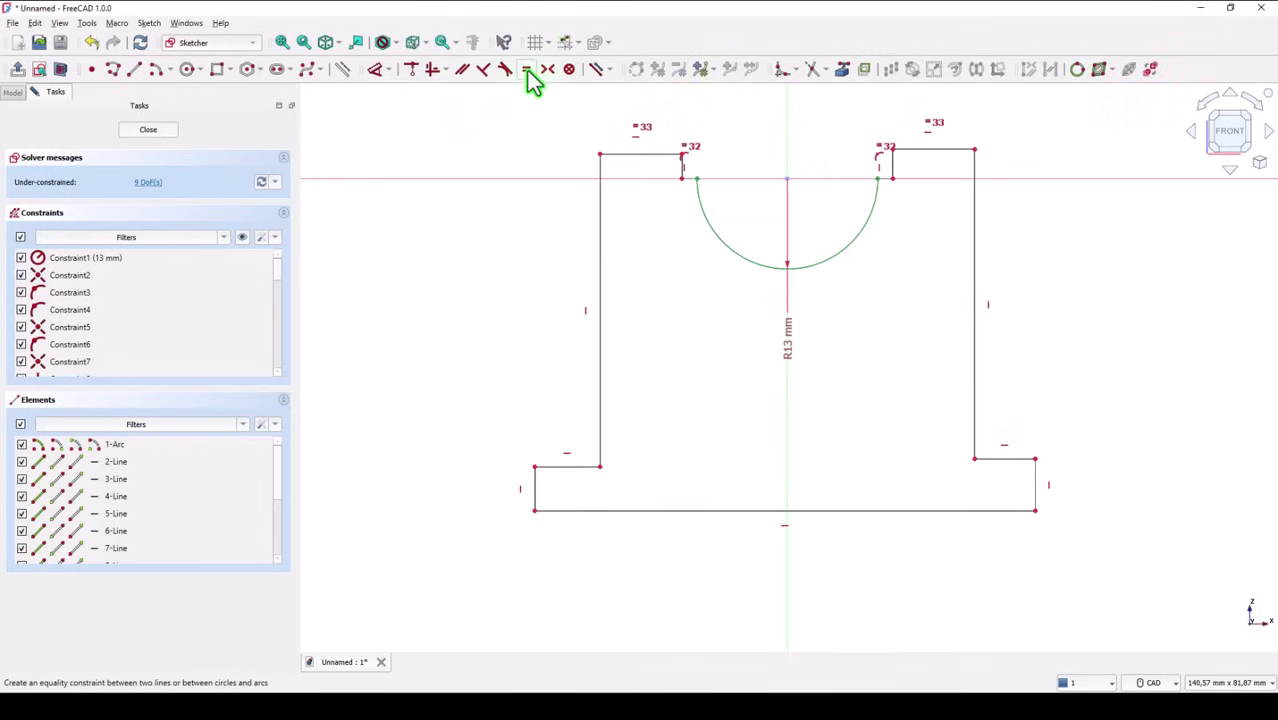
# Step: Make the two foot tops and the two foot side edges equal, then widen the uprights
pyautogui.click(569, 69)
pyautogui.press('Escape')
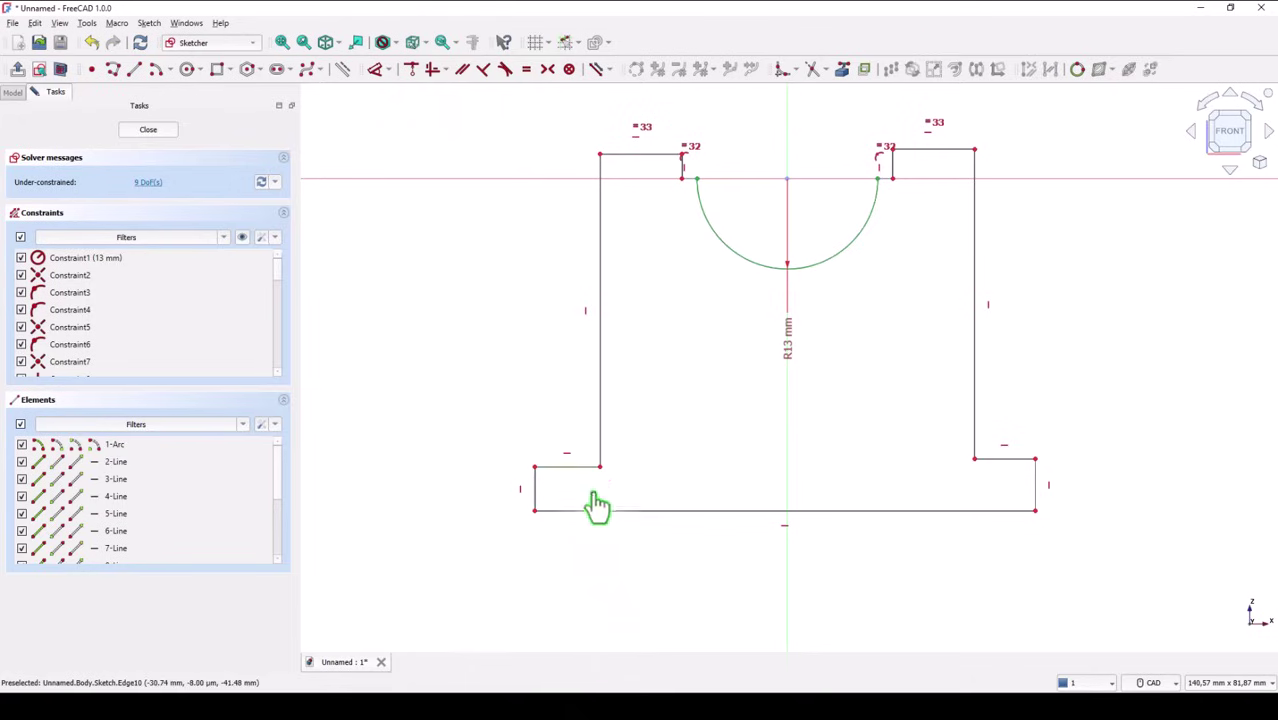
pyautogui.press('e')
pyautogui.click(1013, 459)
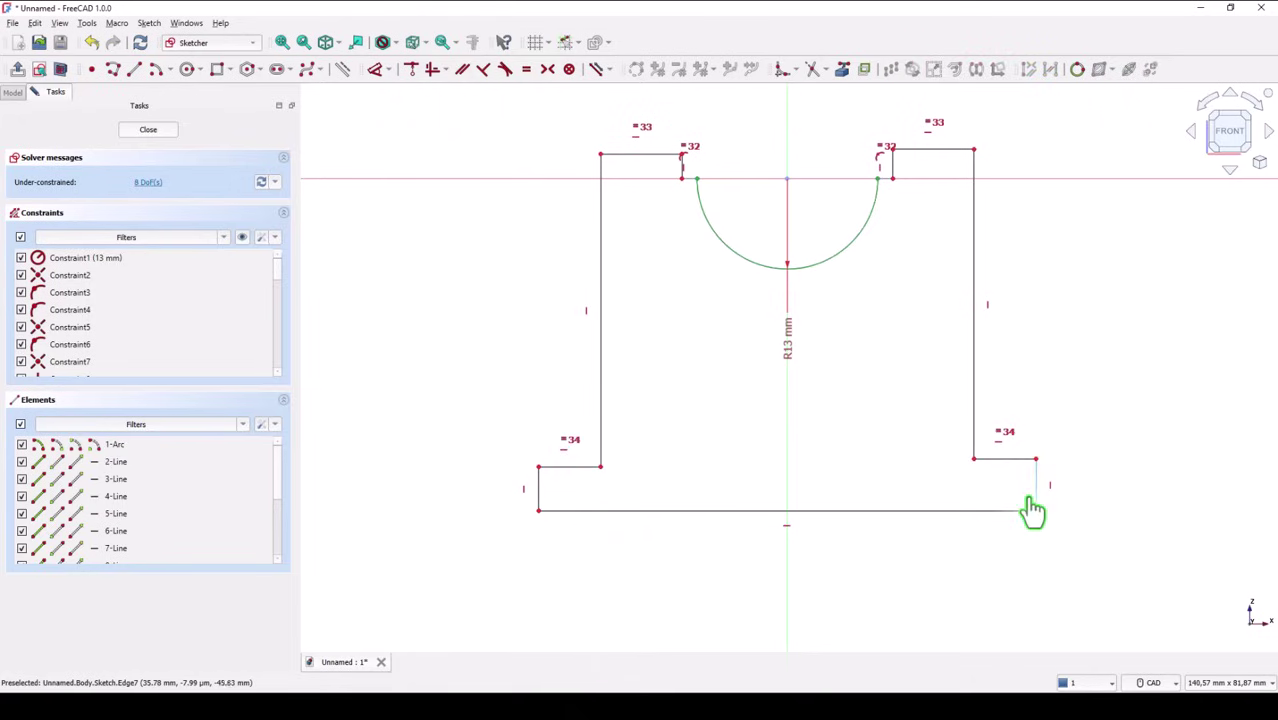
pyautogui.click(1040, 512)
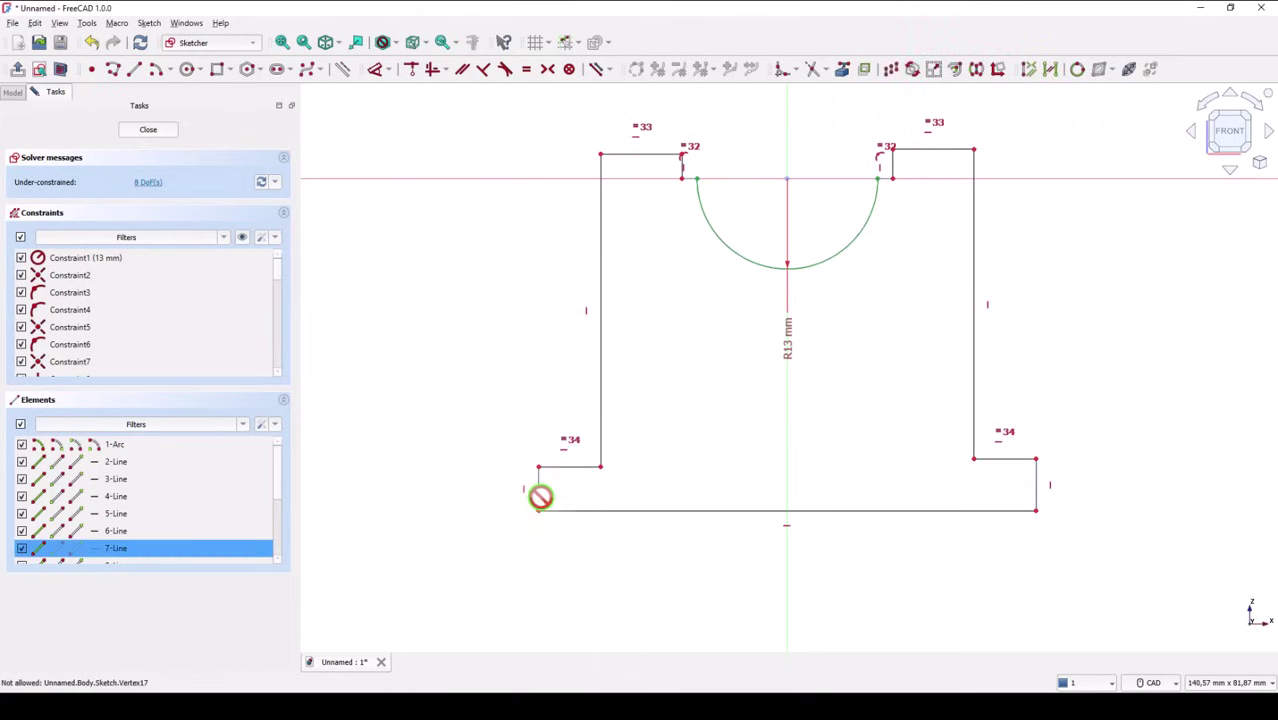
pyautogui.click(539, 499)
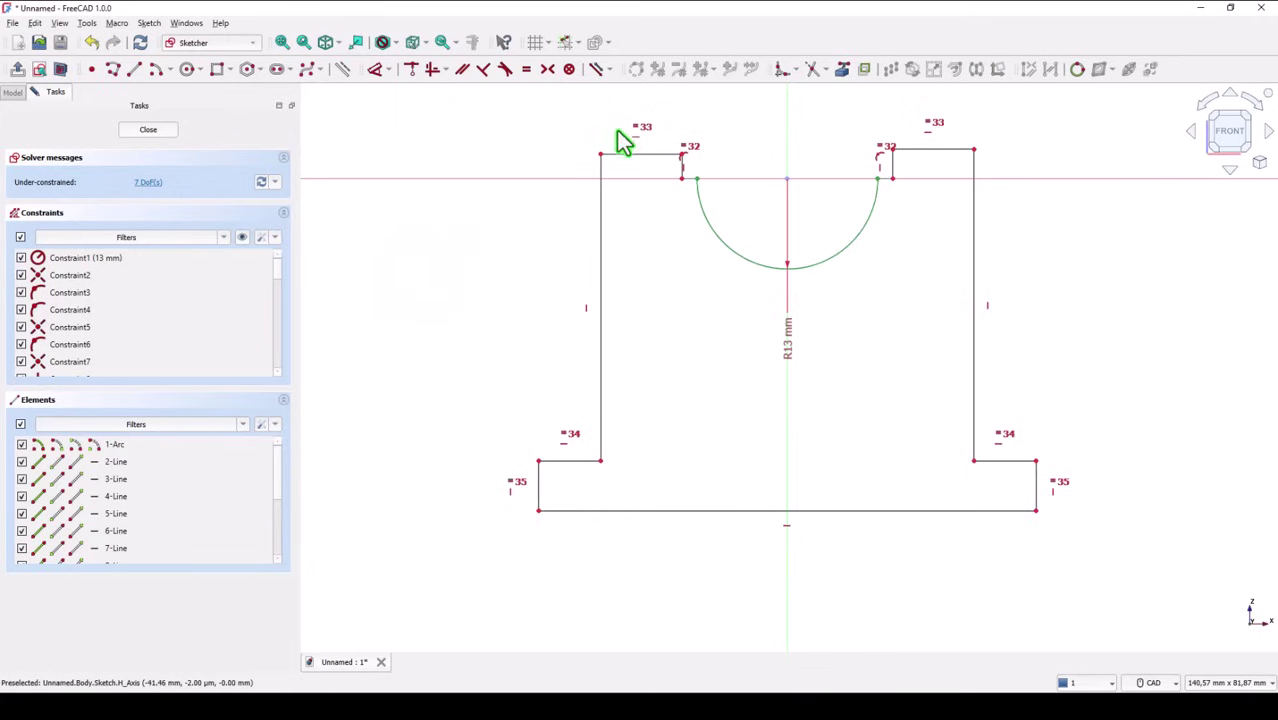
pyautogui.moveTo(601, 158)
pyautogui.mouseDown()
pyautogui.moveTo(580, 168)
pyautogui.moveTo(593, 158)
pyautogui.moveTo(586, 139)
pyautogui.mouseUp()
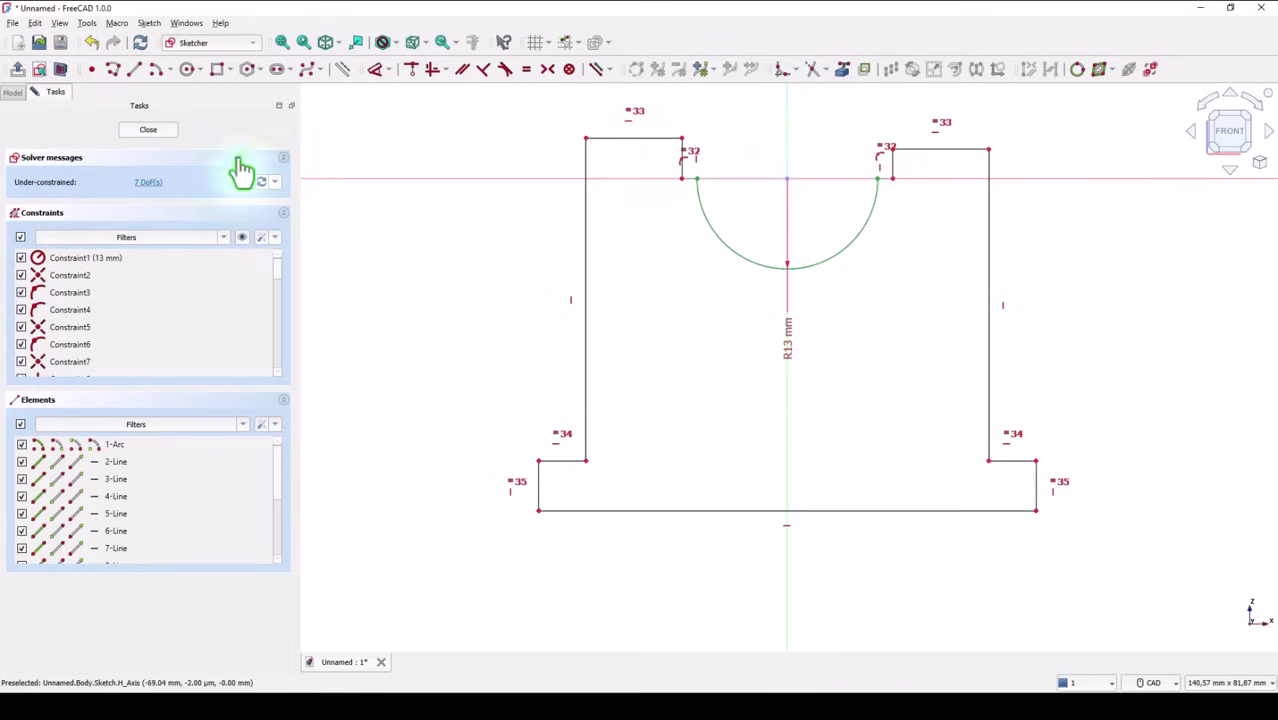
# Step: Match the right top notch edge to the left, then drag the base, left upright and notch wider
pyautogui.click(416, 70)
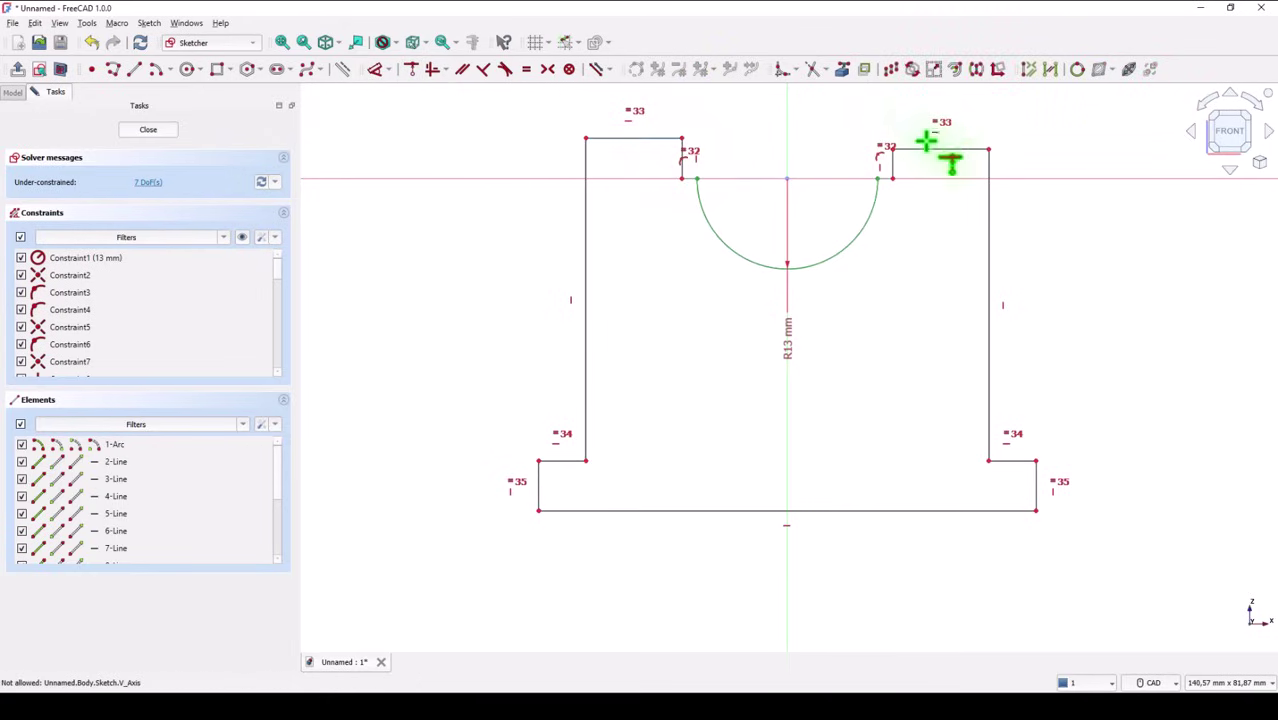
pyautogui.click(890, 148)
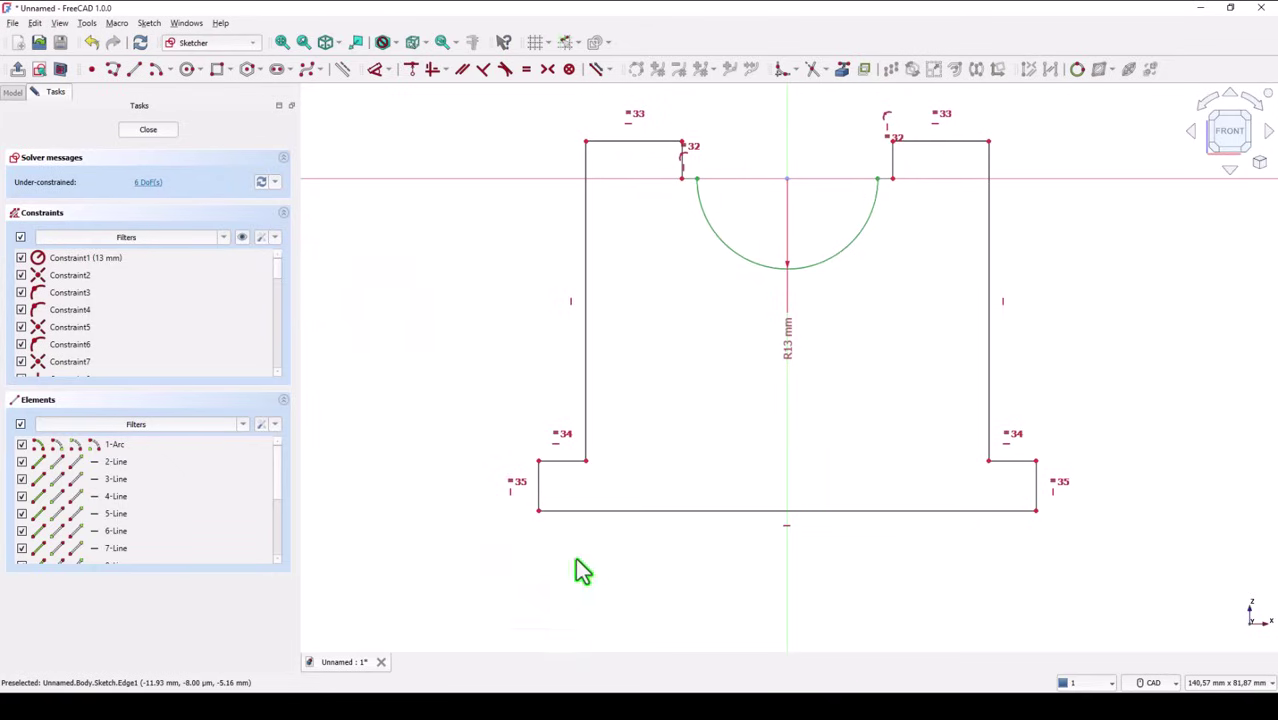
pyautogui.moveTo(538, 511)
pyautogui.mouseDown()
pyautogui.moveTo(516, 540)
pyautogui.moveTo(545, 575)
pyautogui.moveTo(518, 541)
pyautogui.mouseUp()
pyautogui.moveTo(586, 461); pyautogui.dragTo(580, 449)
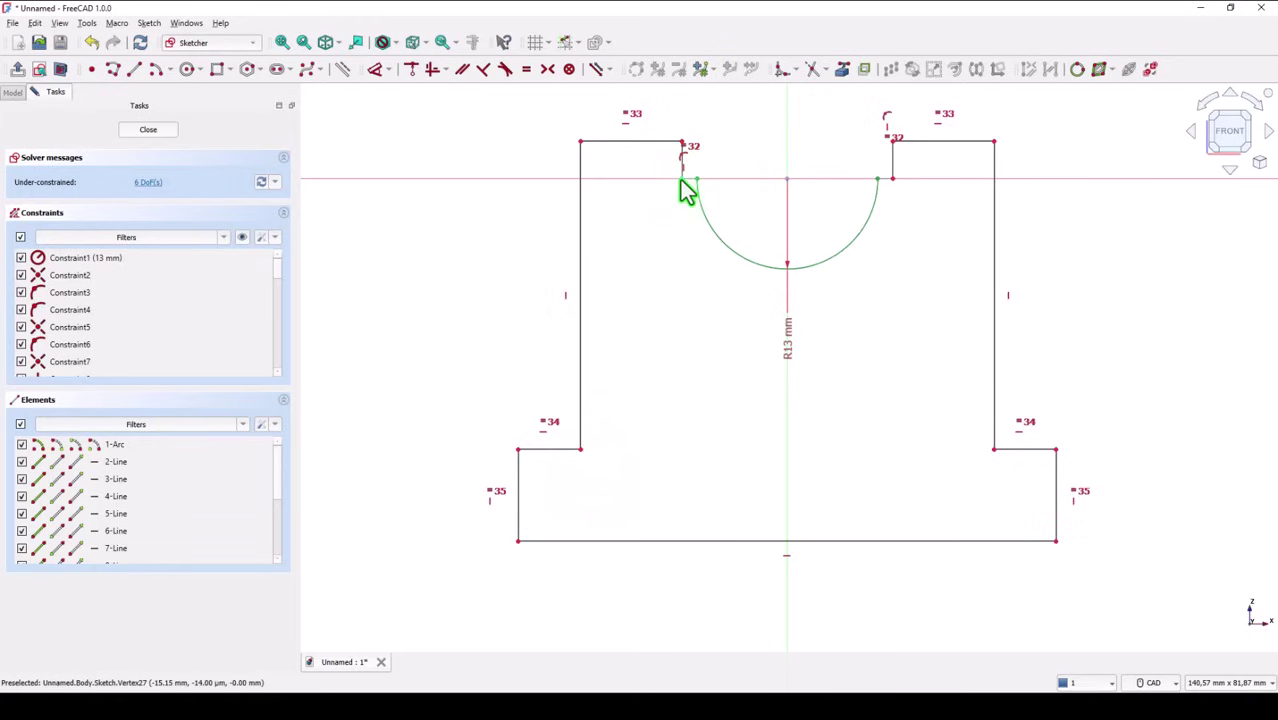
pyautogui.moveTo(681, 183); pyautogui.dragTo(648, 182)
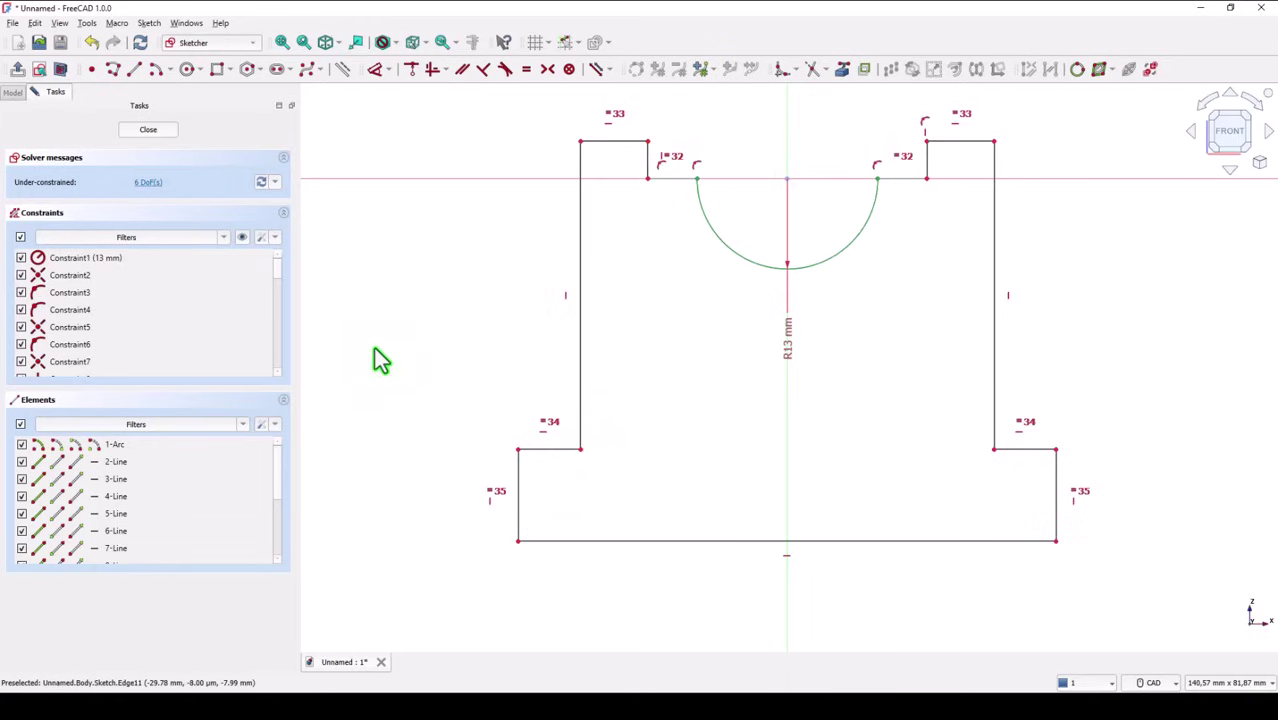
# Step: Dimension the base width to 80 mm and the foot height to 6 mm
pyautogui.click(372, 73)
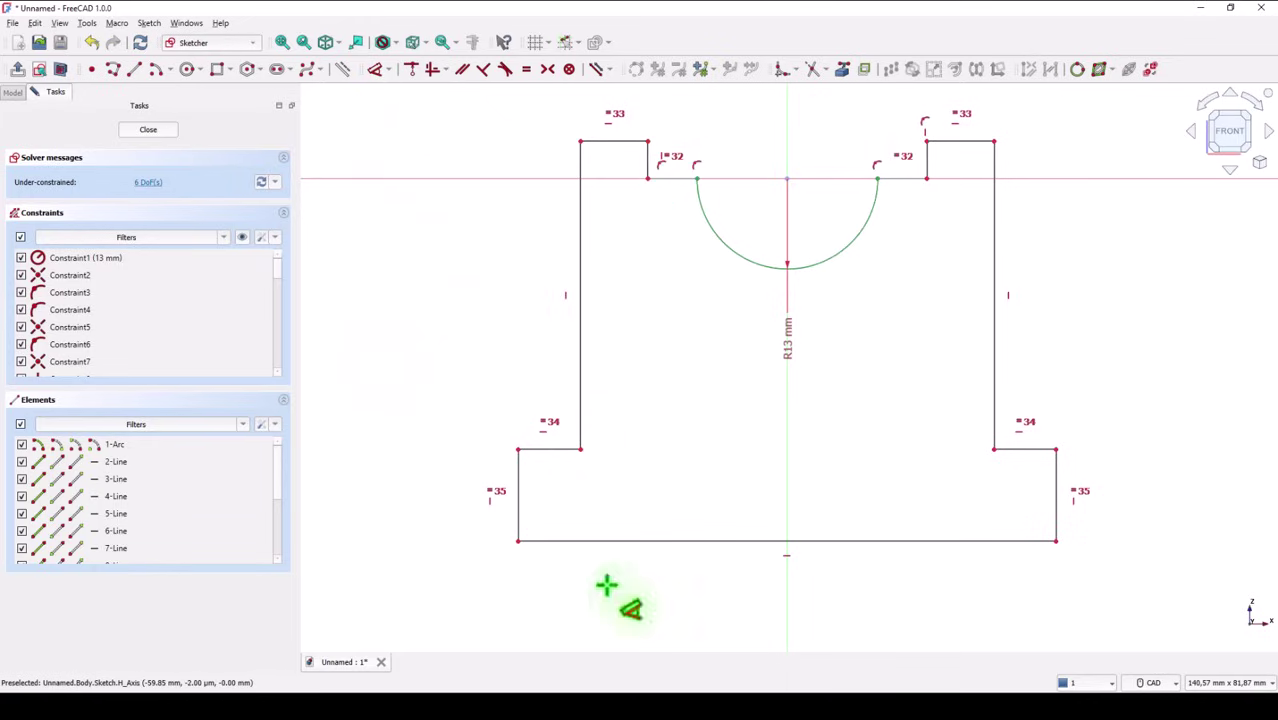
pyautogui.click(843, 543)
pyautogui.click(848, 606)
pyautogui.write('8')
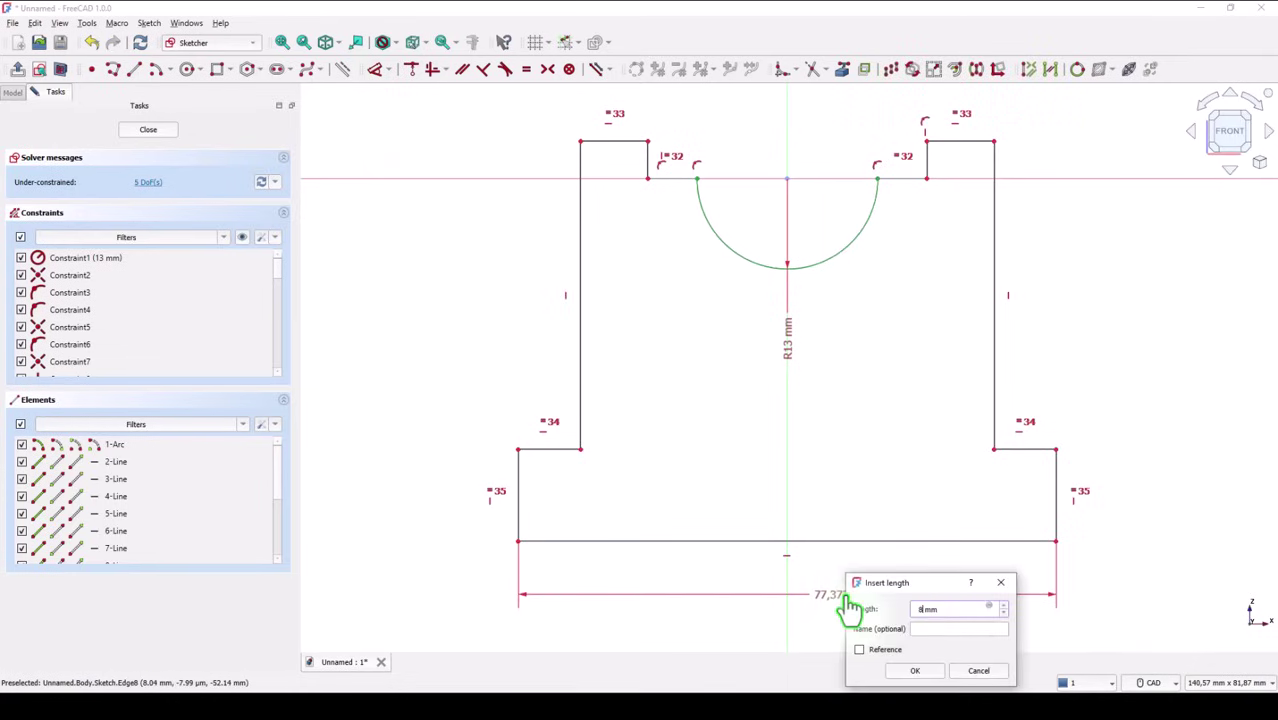
pyautogui.write('0')
pyautogui.press('Return')
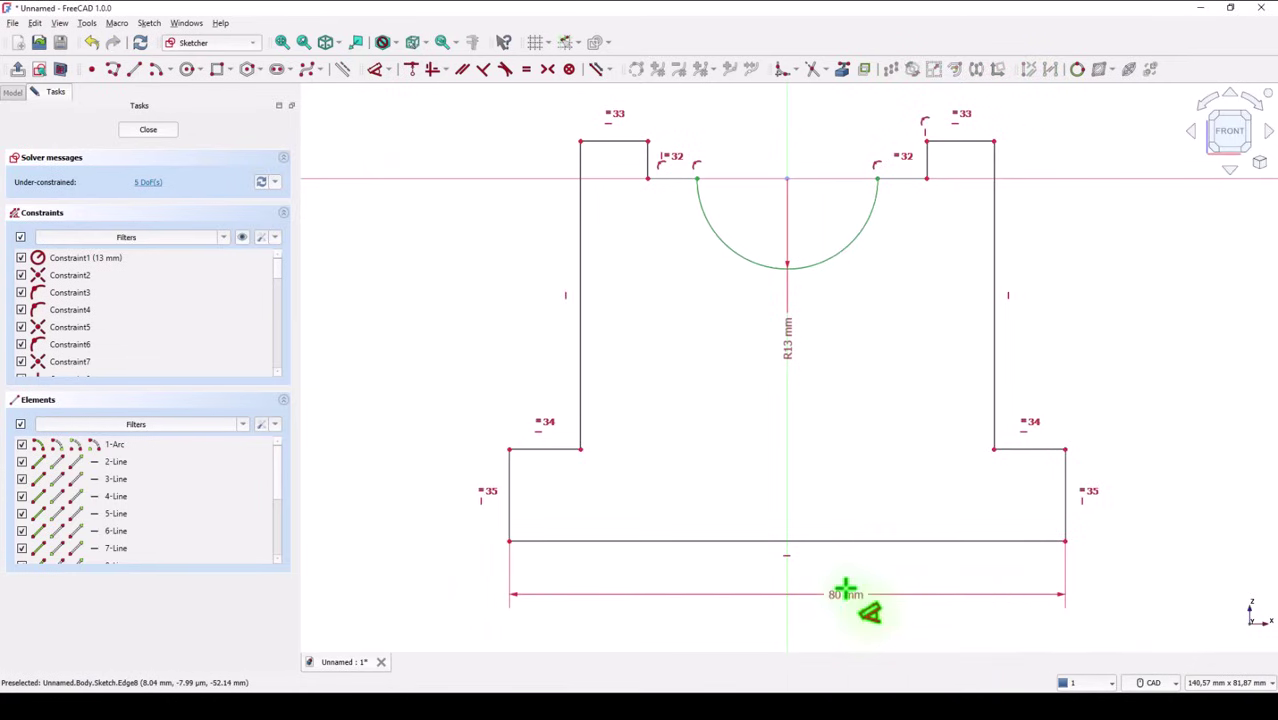
pyautogui.click(1066, 476)
pyautogui.click(1132, 490)
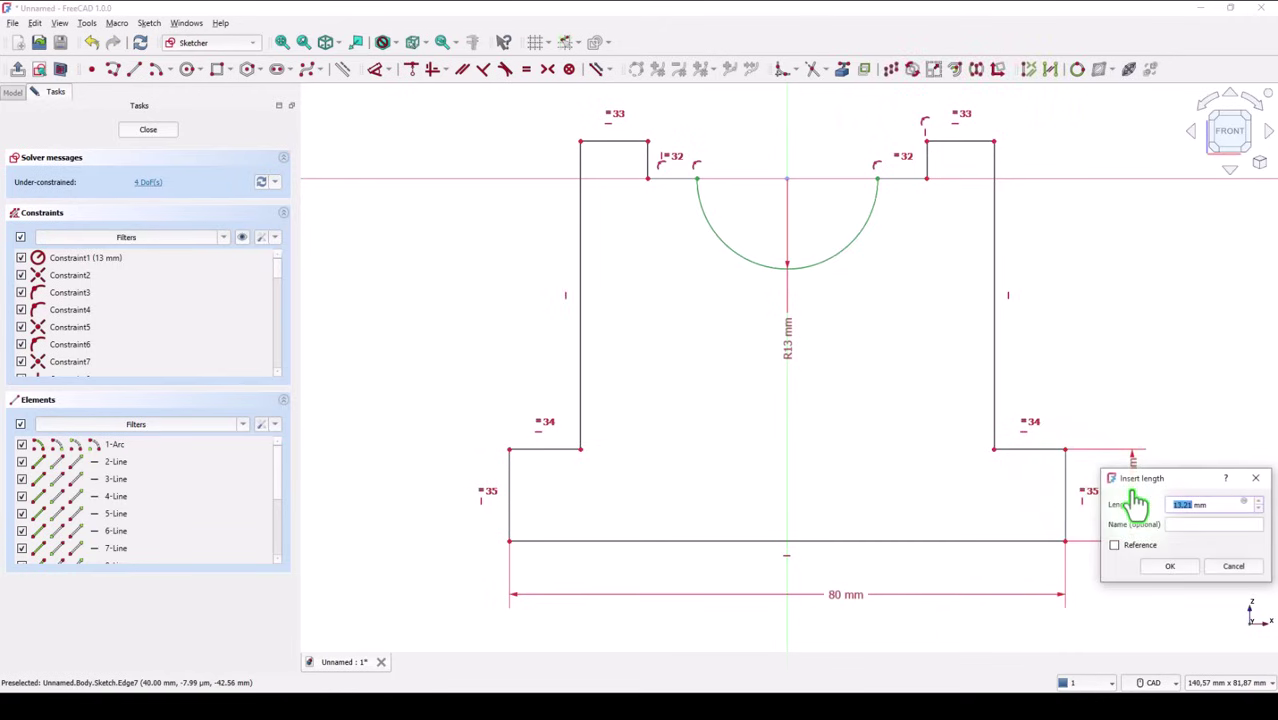
pyautogui.write('6')
pyautogui.press('Return')
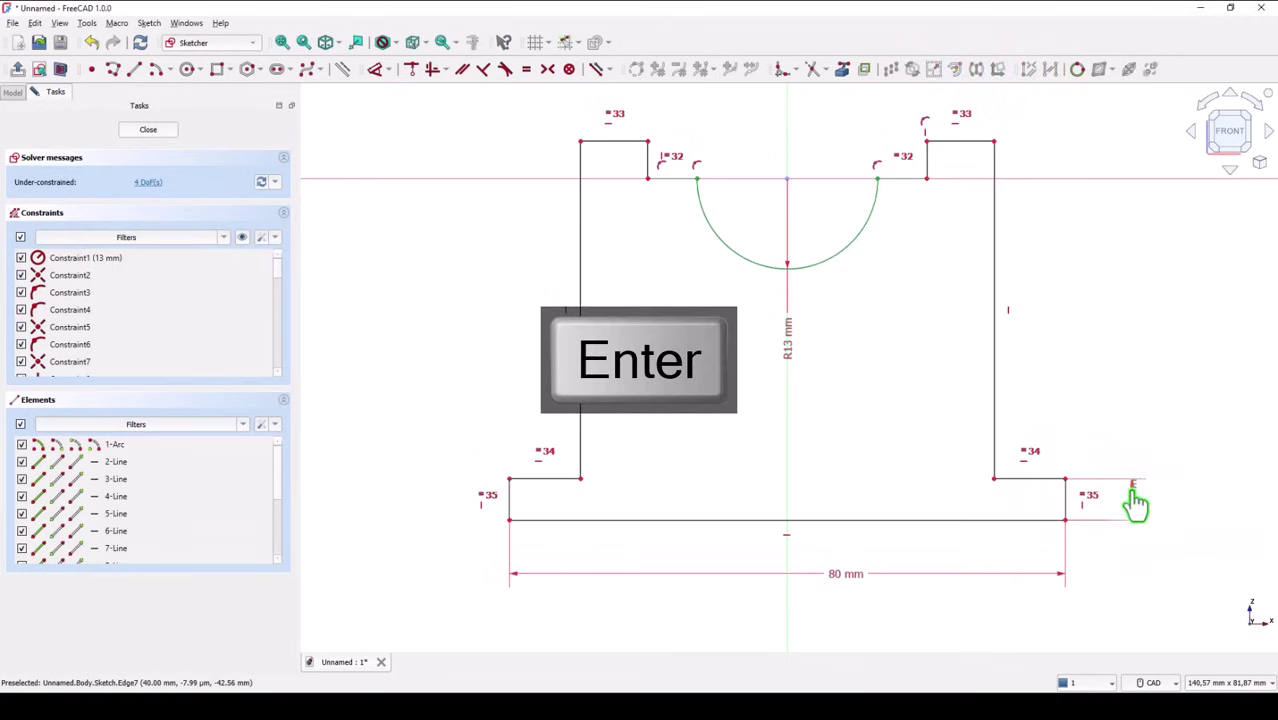
# Step: Dimension the top step to 2 mm and the overall height to 35 mm
pyautogui.click(930, 157)
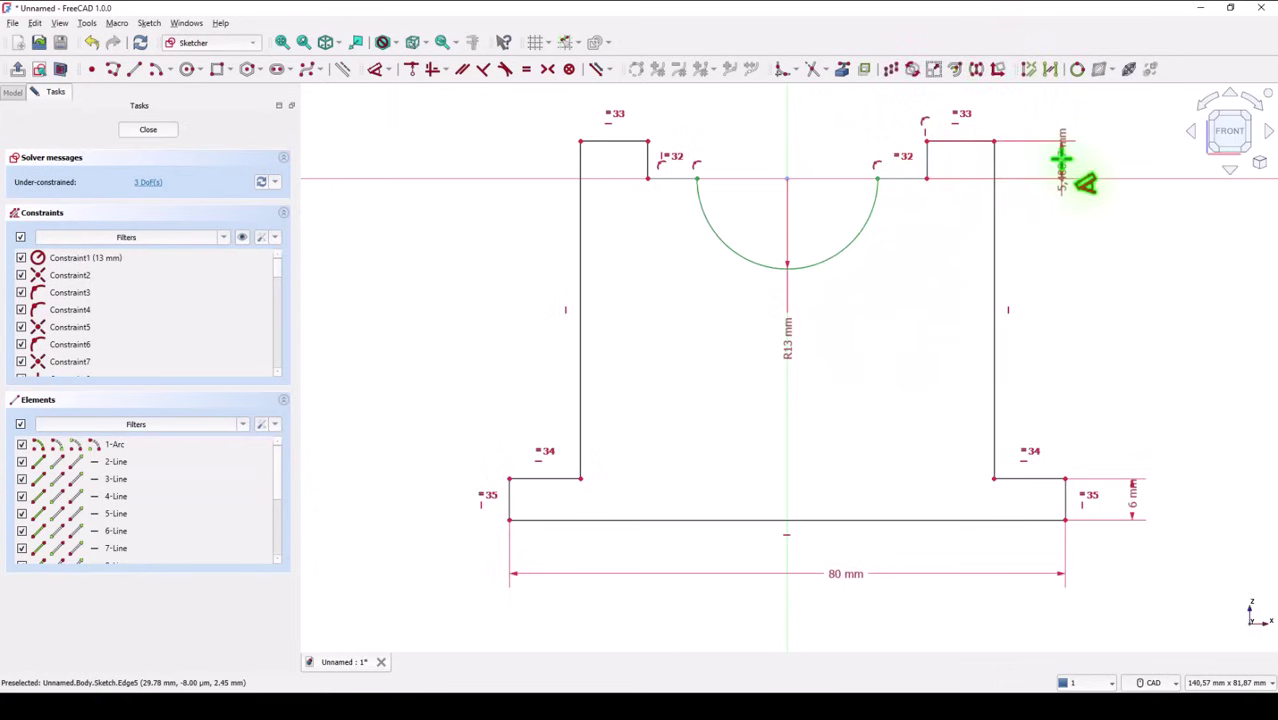
pyautogui.click(1062, 168)
pyautogui.write('2')
pyautogui.press('Return')
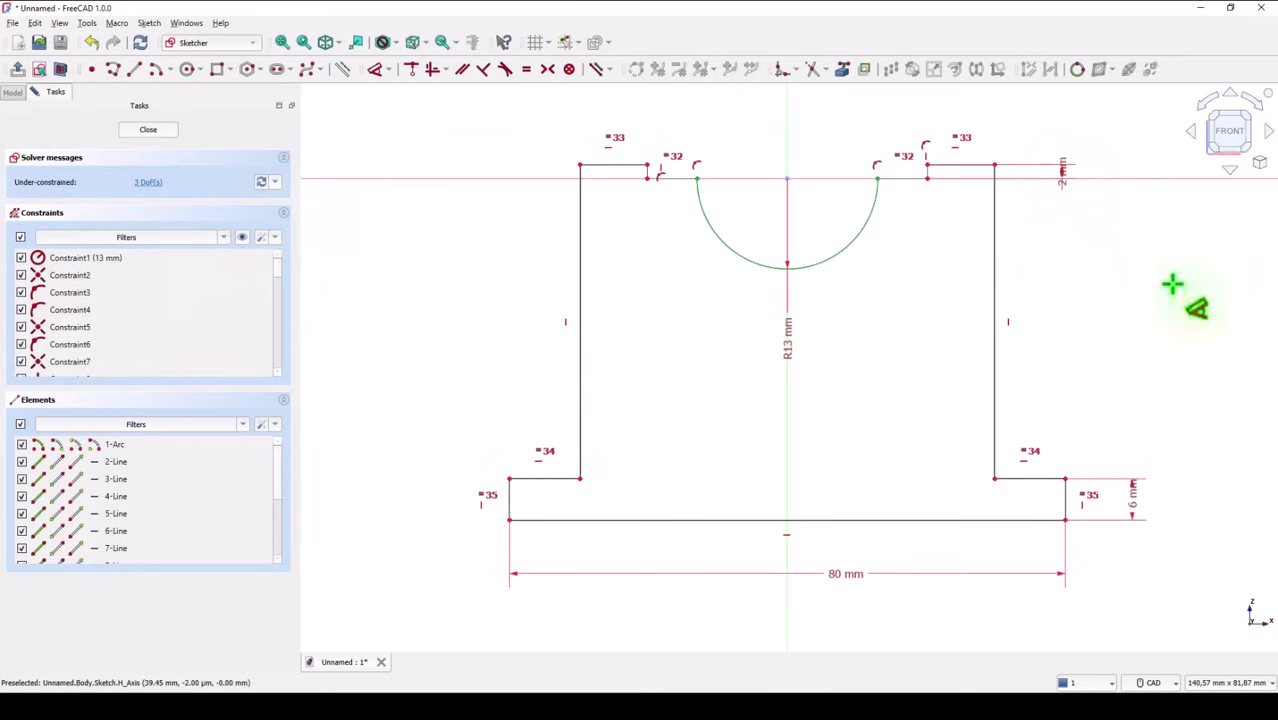
pyautogui.click(980, 166)
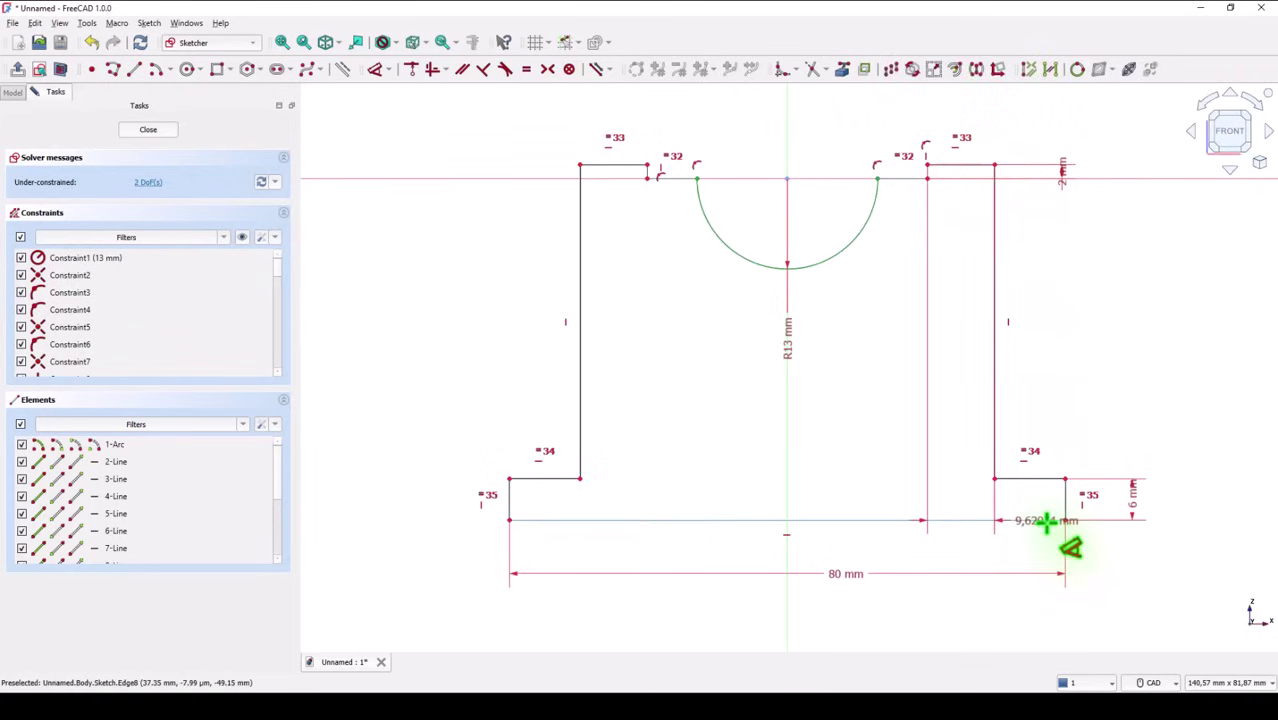
pyautogui.click(1045, 521)
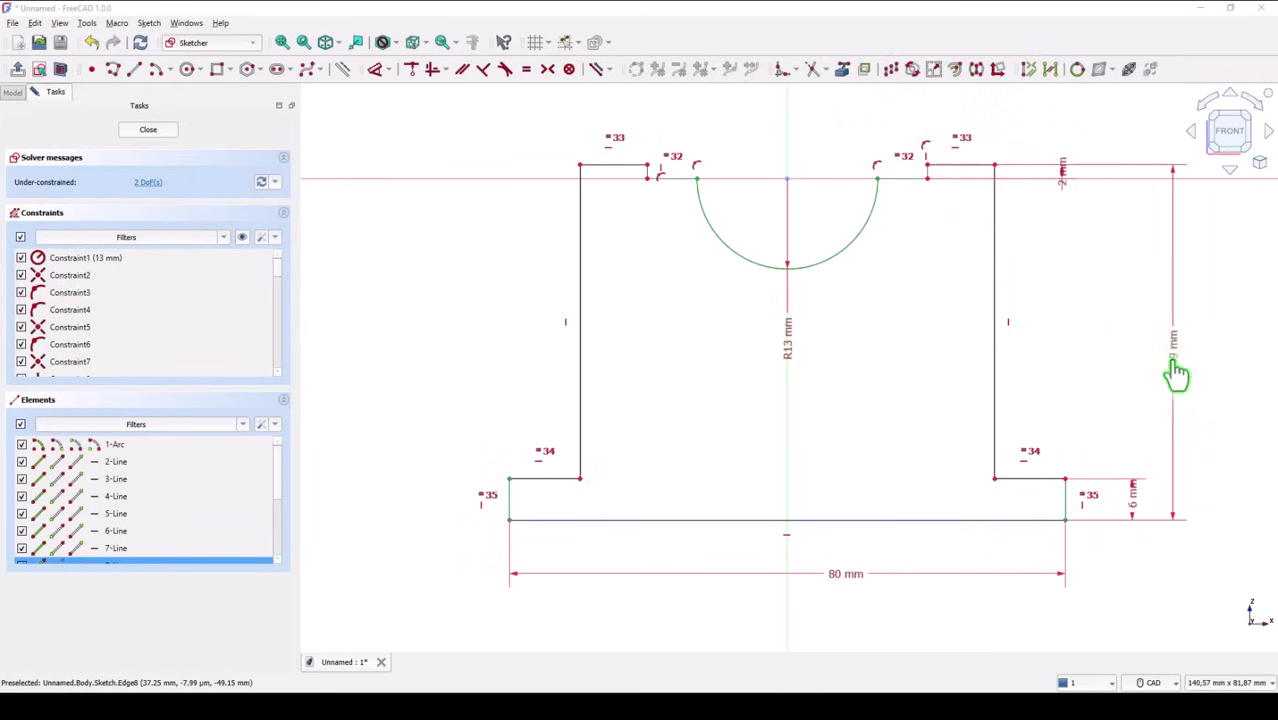
pyautogui.click(1176, 372)
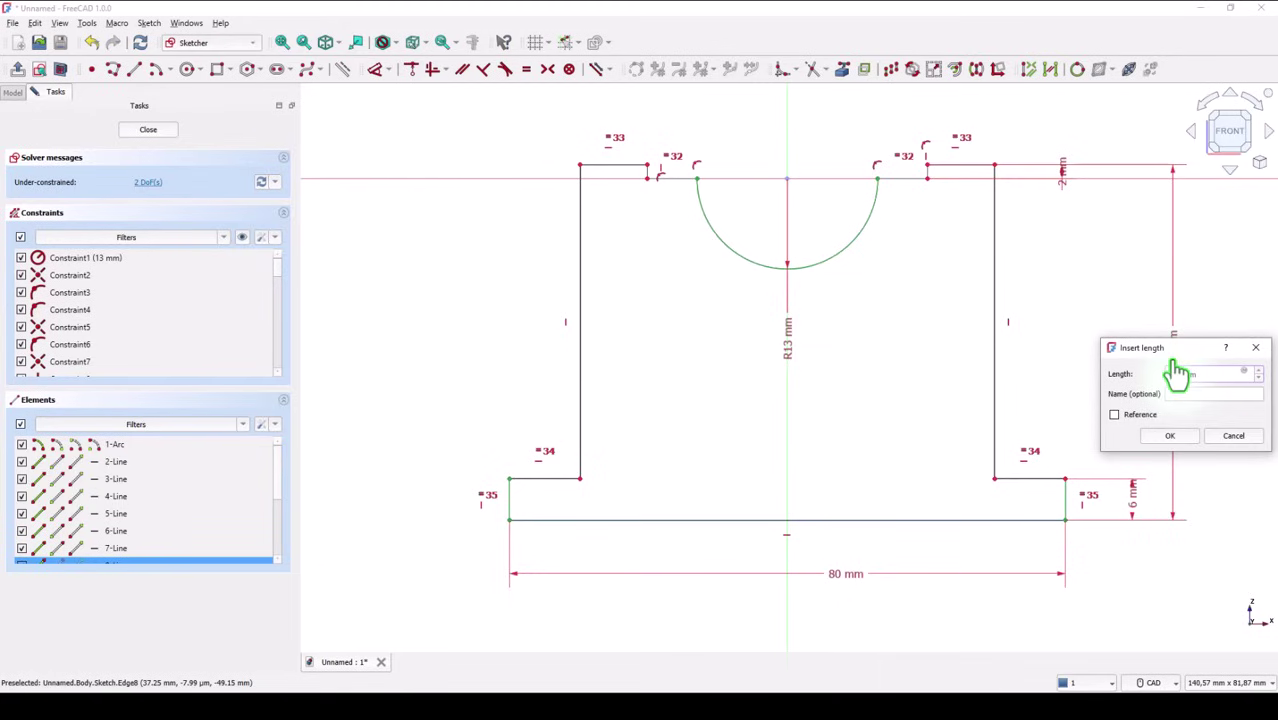
pyautogui.press('Return')
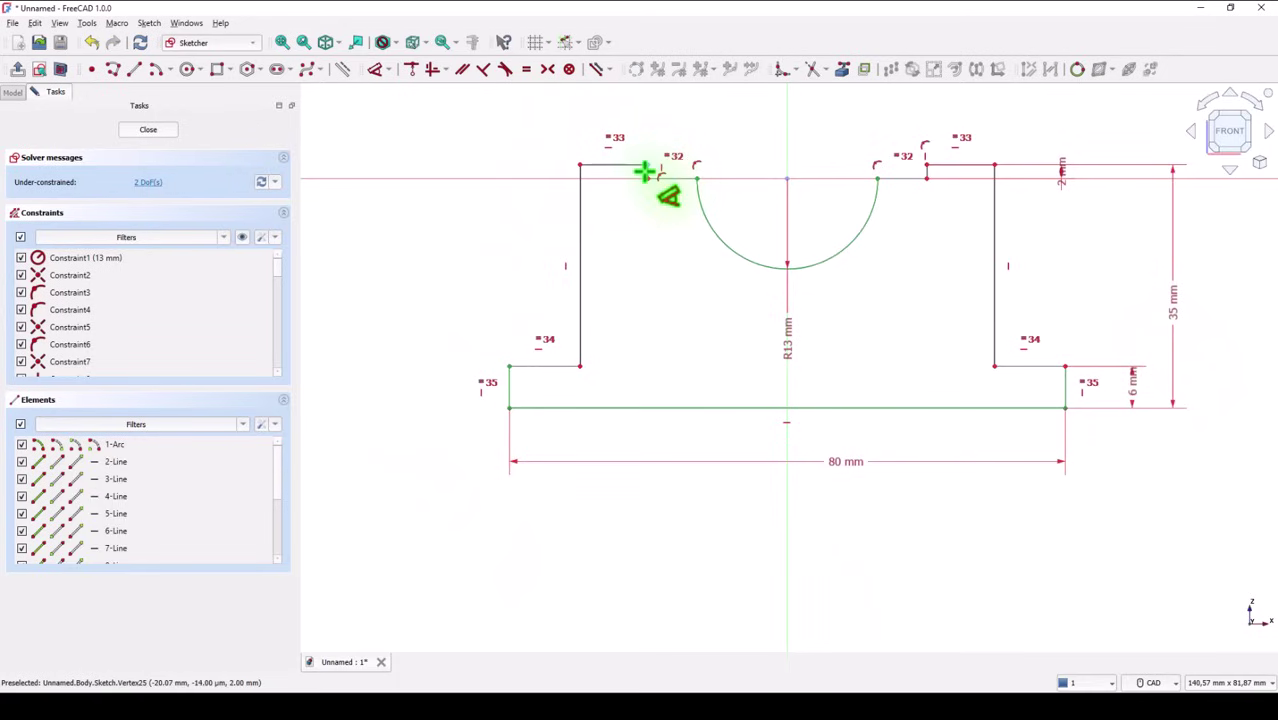
# Step: Set the top notch width between its corners to 40 mm
pyautogui.scroll(3, 645, 172)
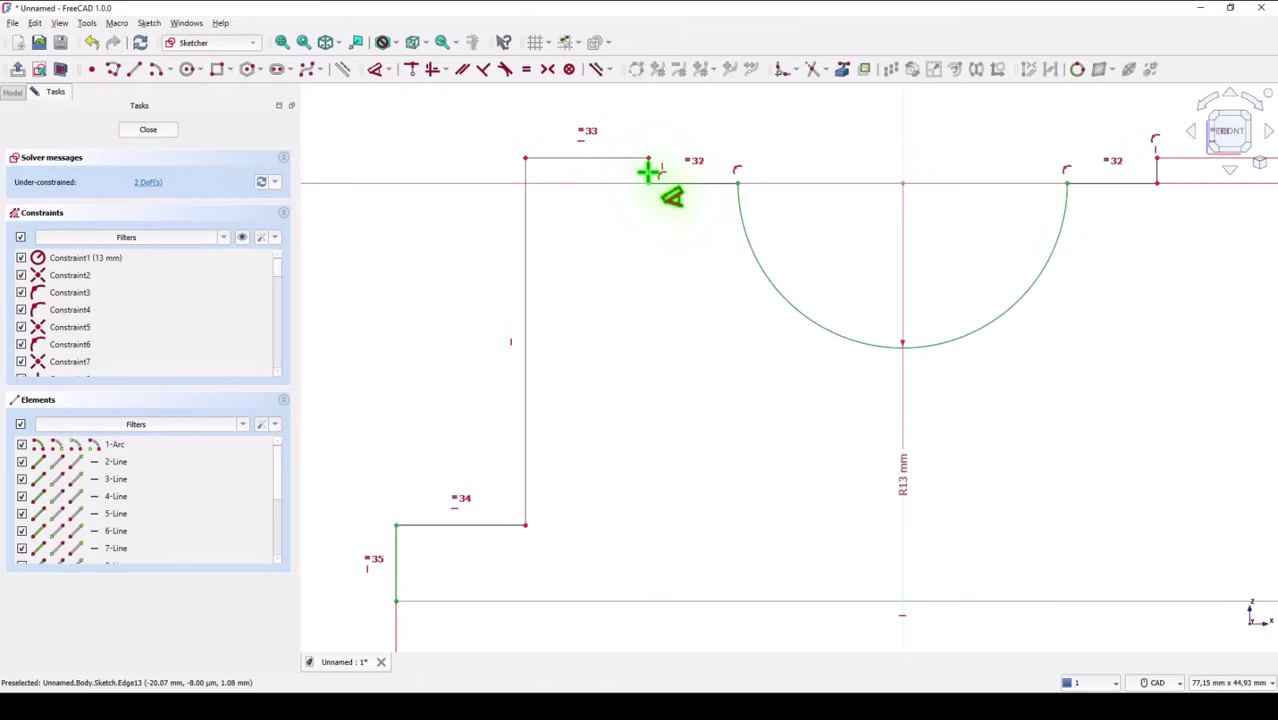
pyautogui.click(648, 160)
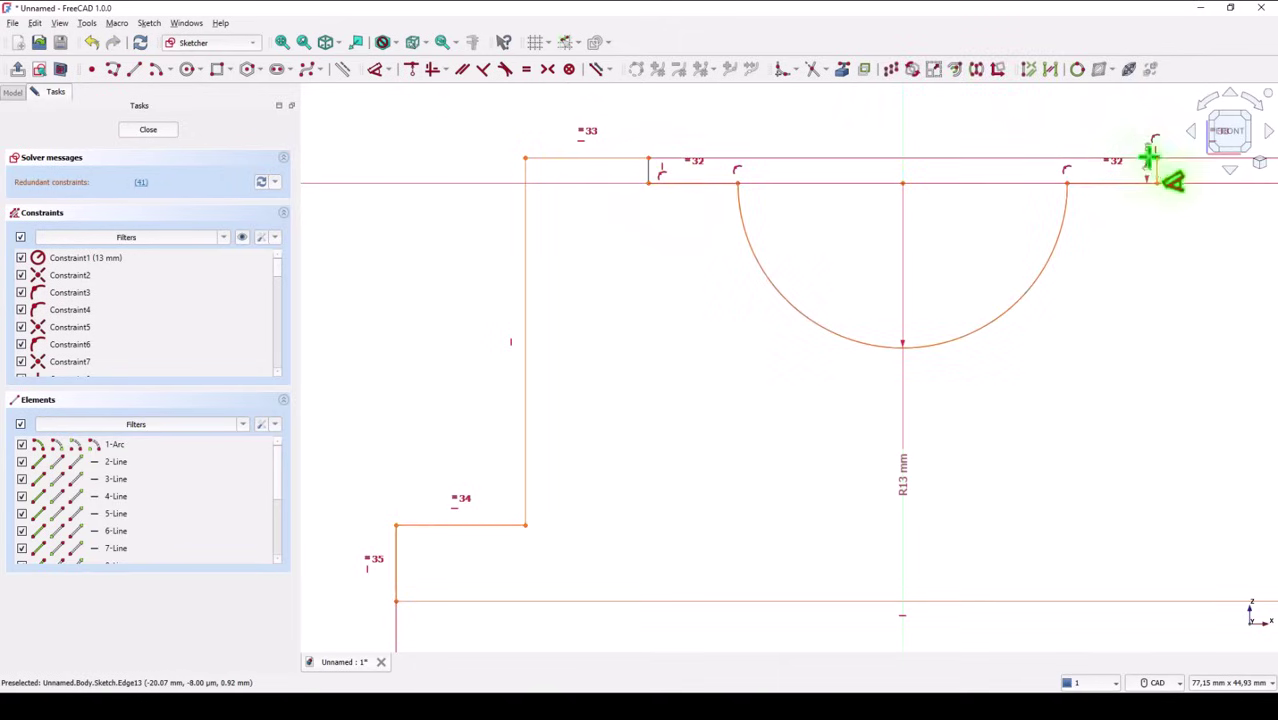
pyautogui.click(1156, 160)
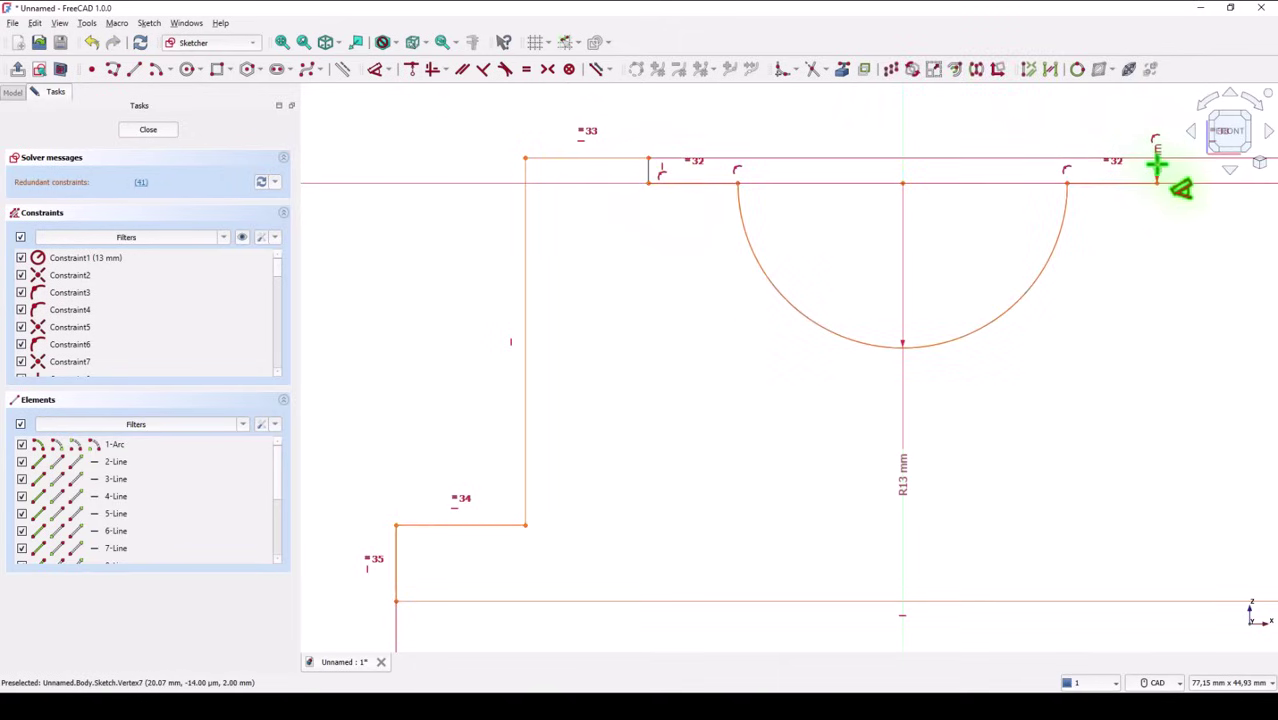
pyautogui.click(920, 124)
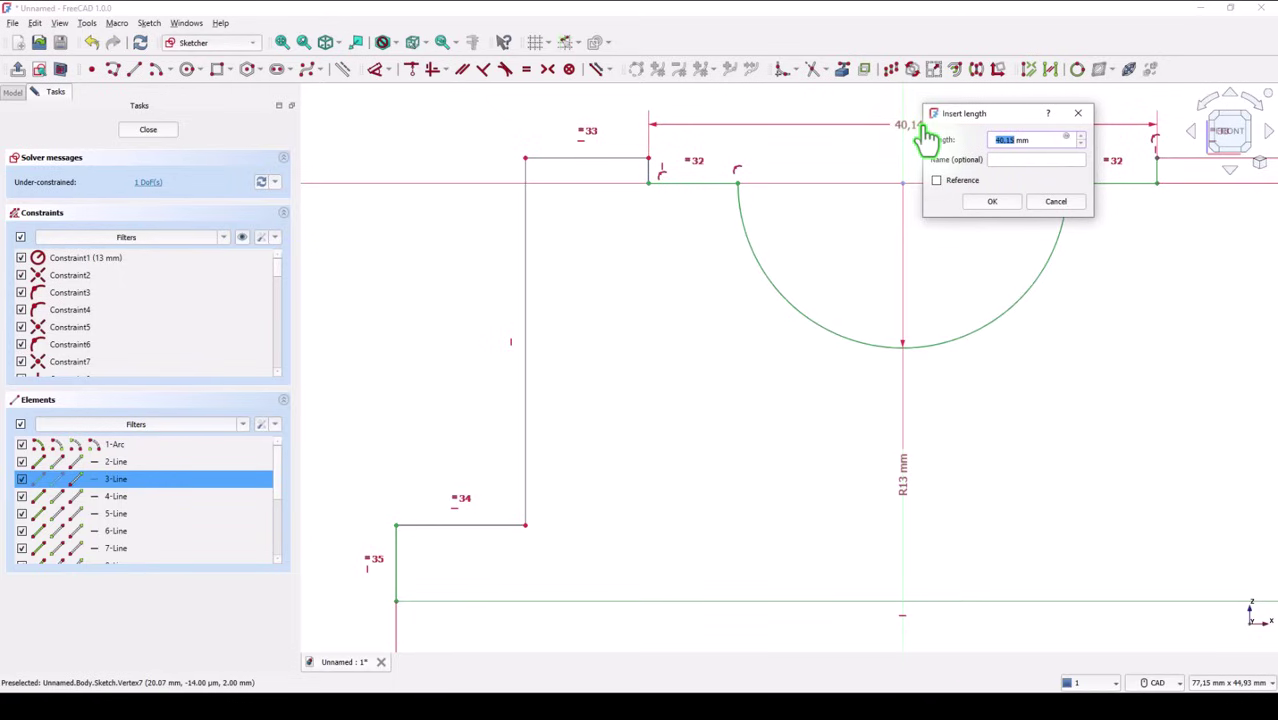
pyautogui.press('Return')
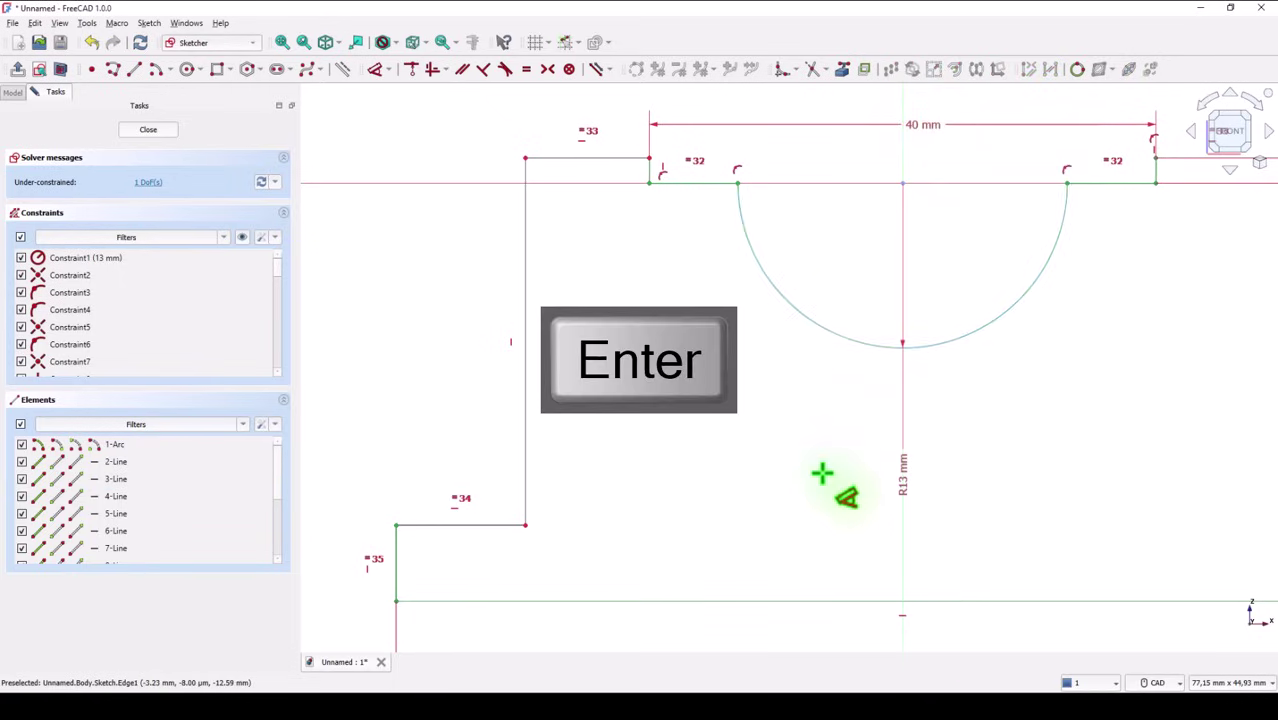
# Step: Set the distance between the outer upright walls to 52 mm, fully constraining the sketch
pyautogui.scroll(-1, 842, 490)
pyautogui.moveTo(842, 490); pyautogui.dragTo(548, 491, button='middle')
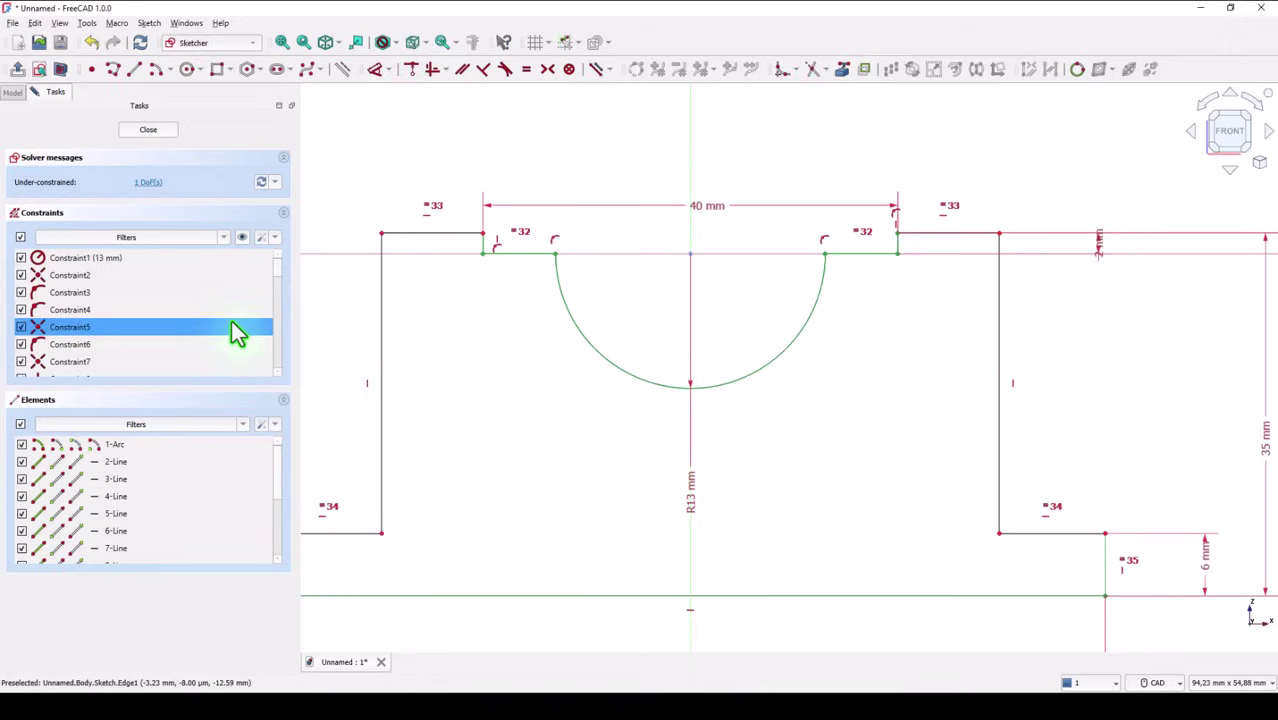
pyautogui.click(382, 326)
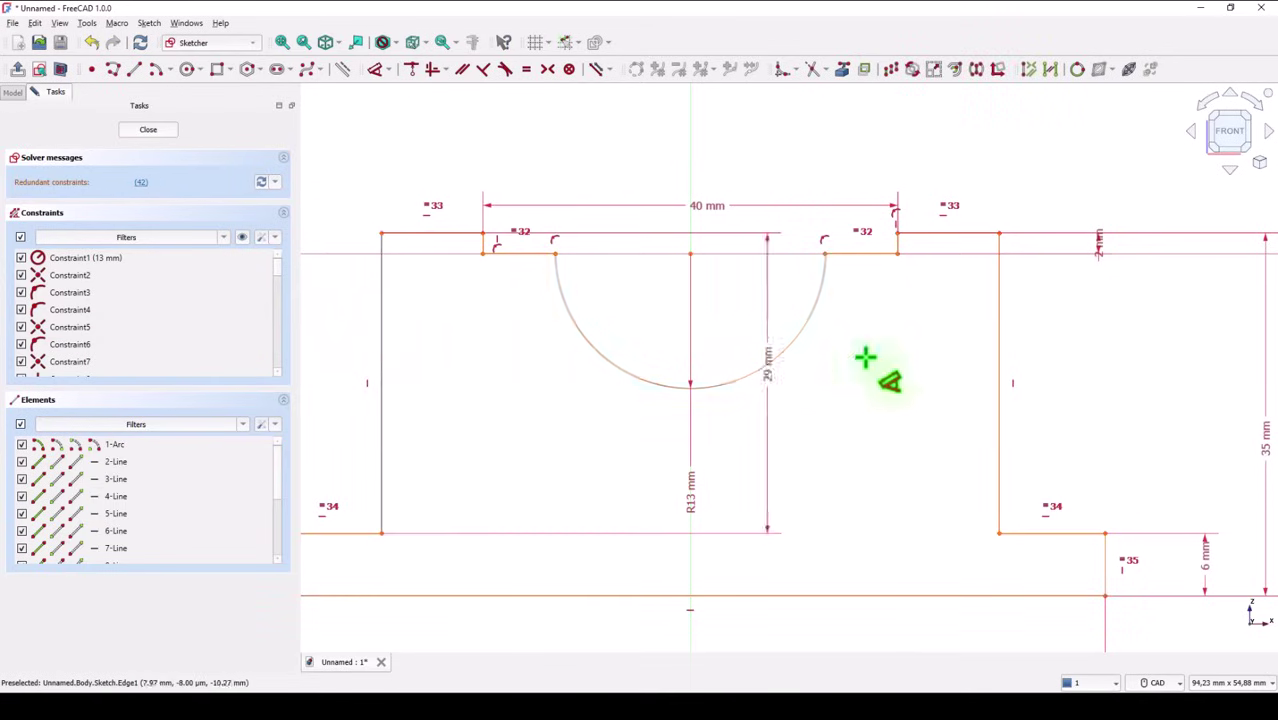
pyautogui.click(999, 358)
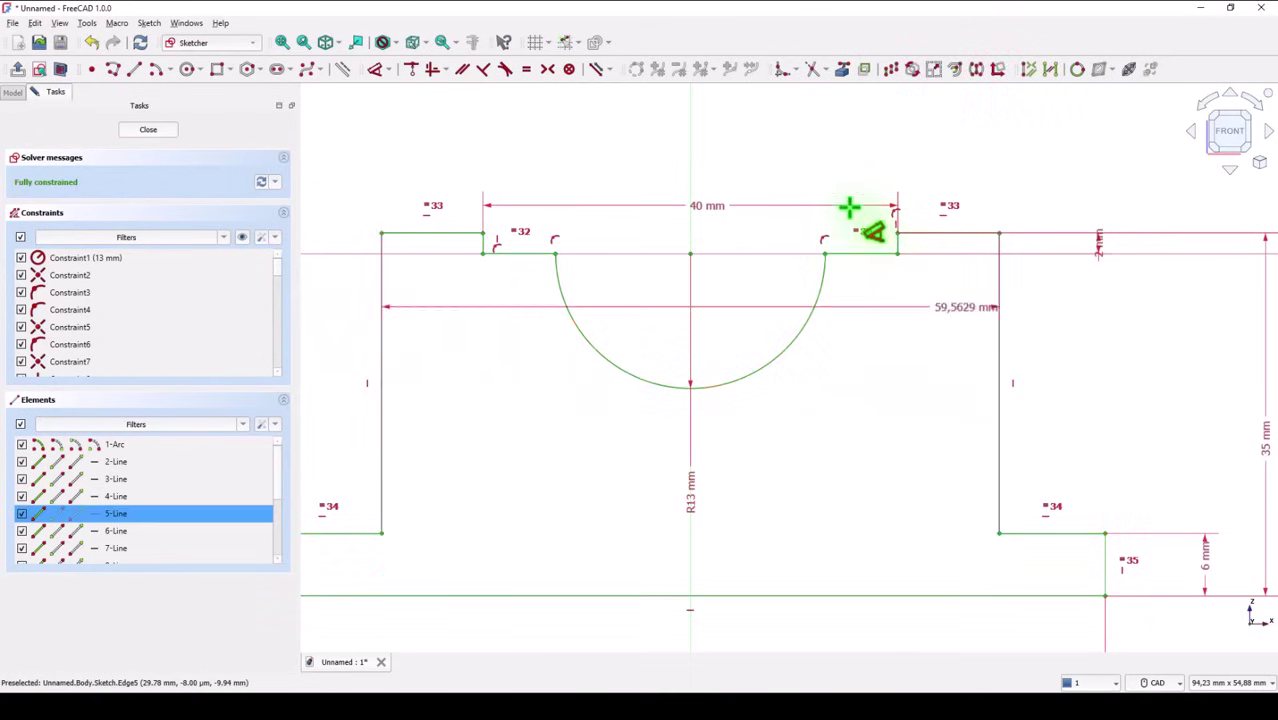
pyautogui.click(730, 157)
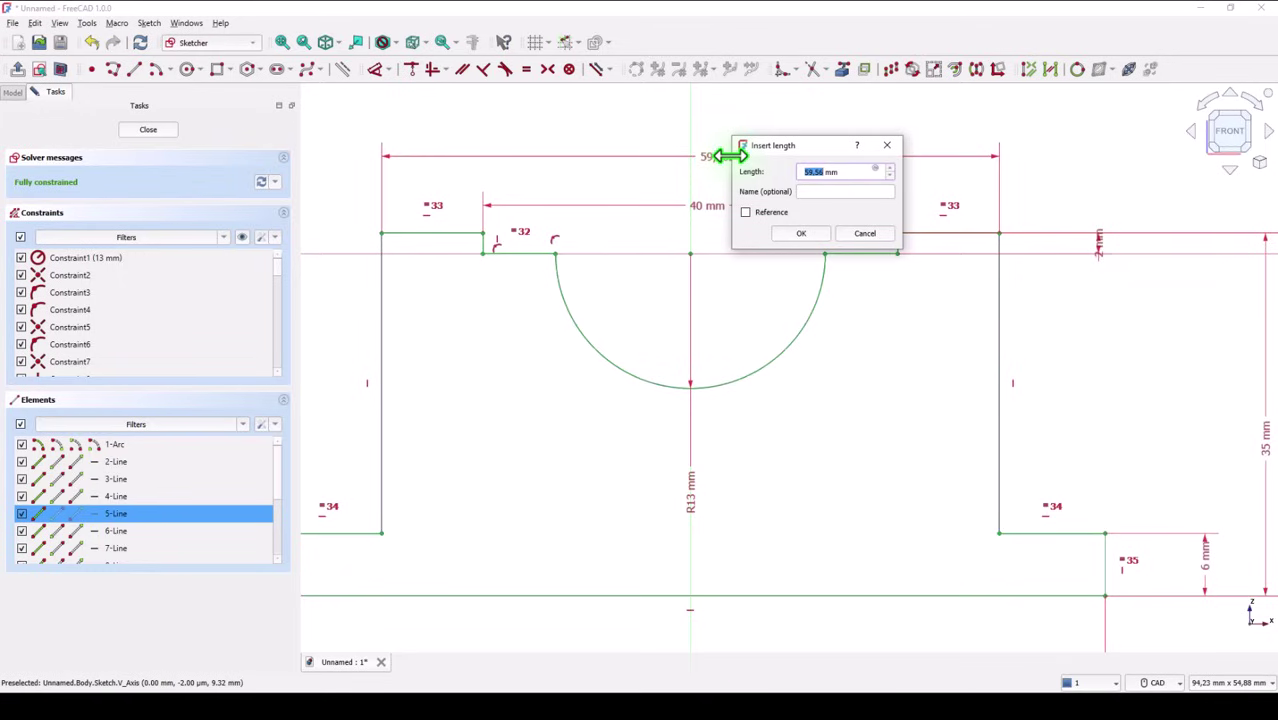
pyautogui.write('52')
pyautogui.press('Return')
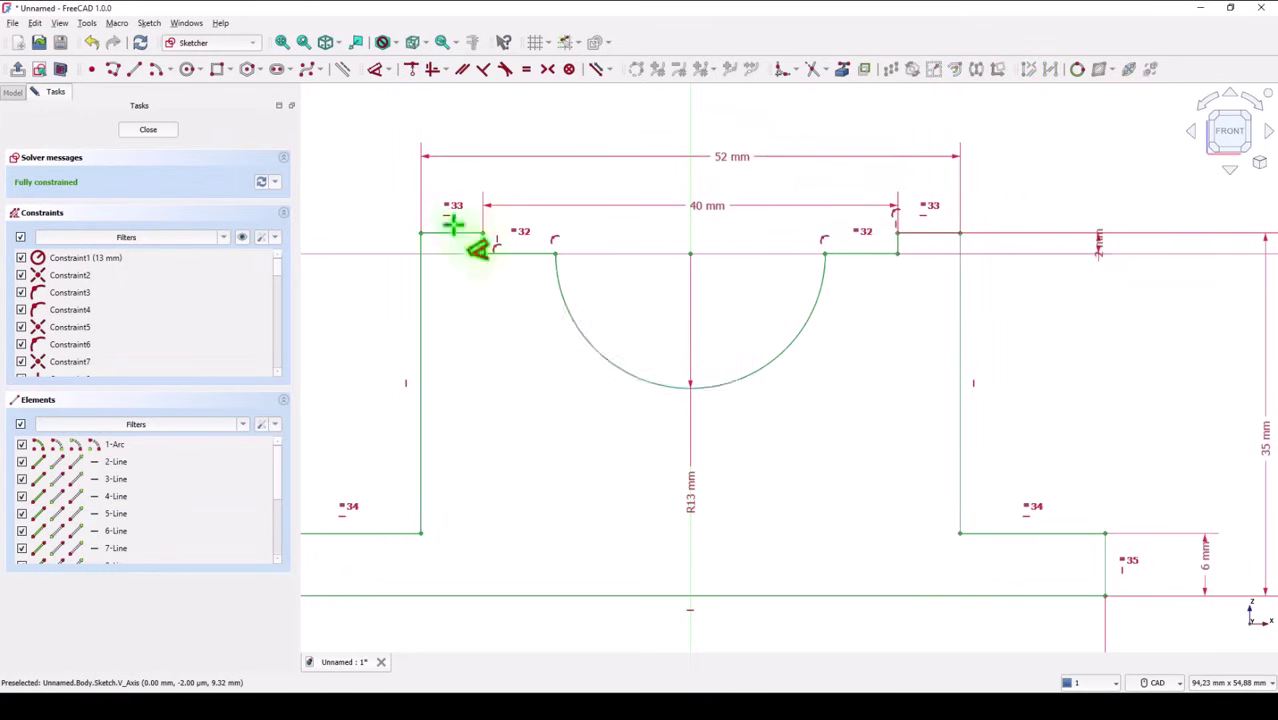
# Step: Close the sketch and pad the profile 20 mm, symmetric to the sketch plane
pyautogui.click(283, 45)
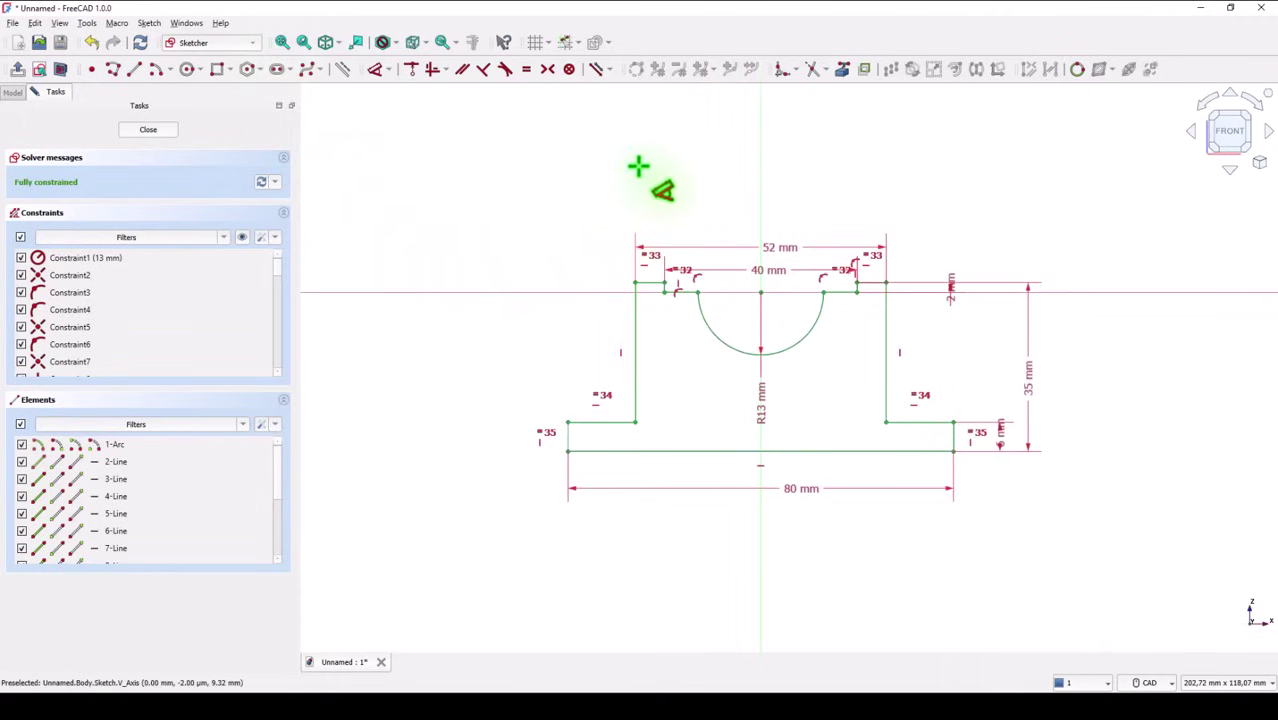
pyautogui.click(164, 130)
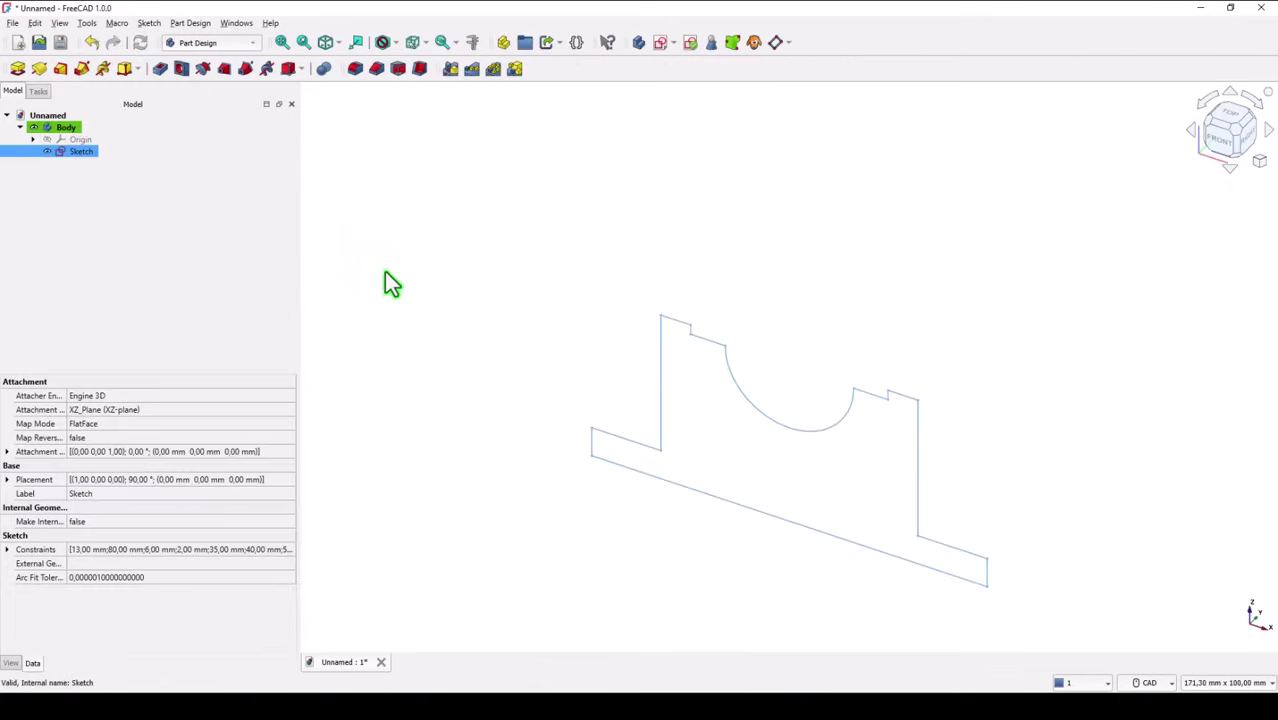
pyautogui.click(328, 46)
pyautogui.click(281, 44)
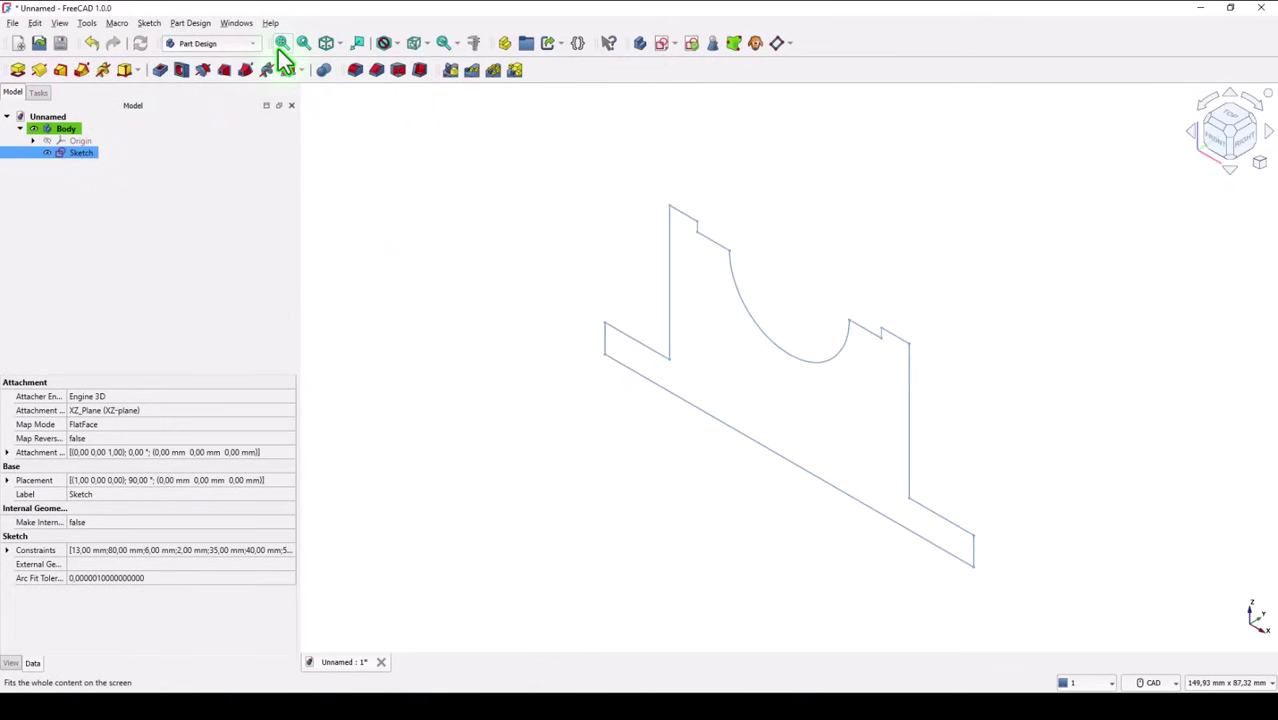
pyautogui.click(17, 70)
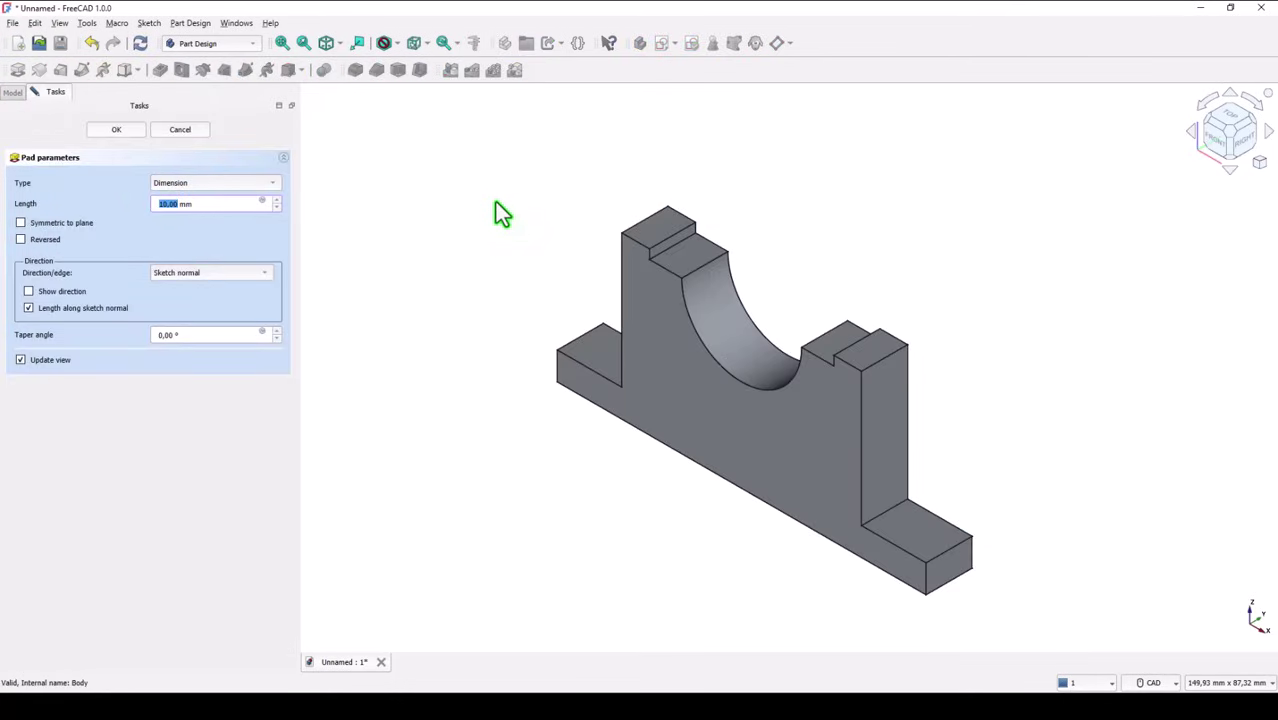
pyautogui.click(55, 225)
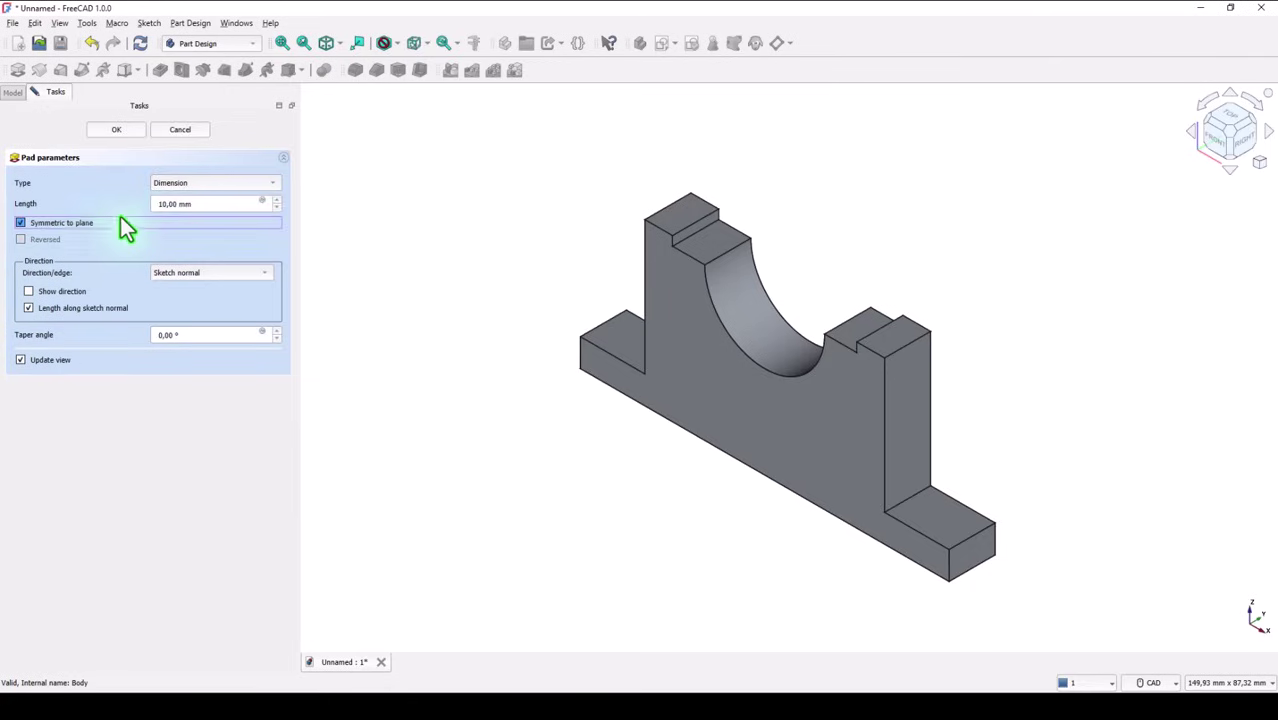
pyautogui.write('20')
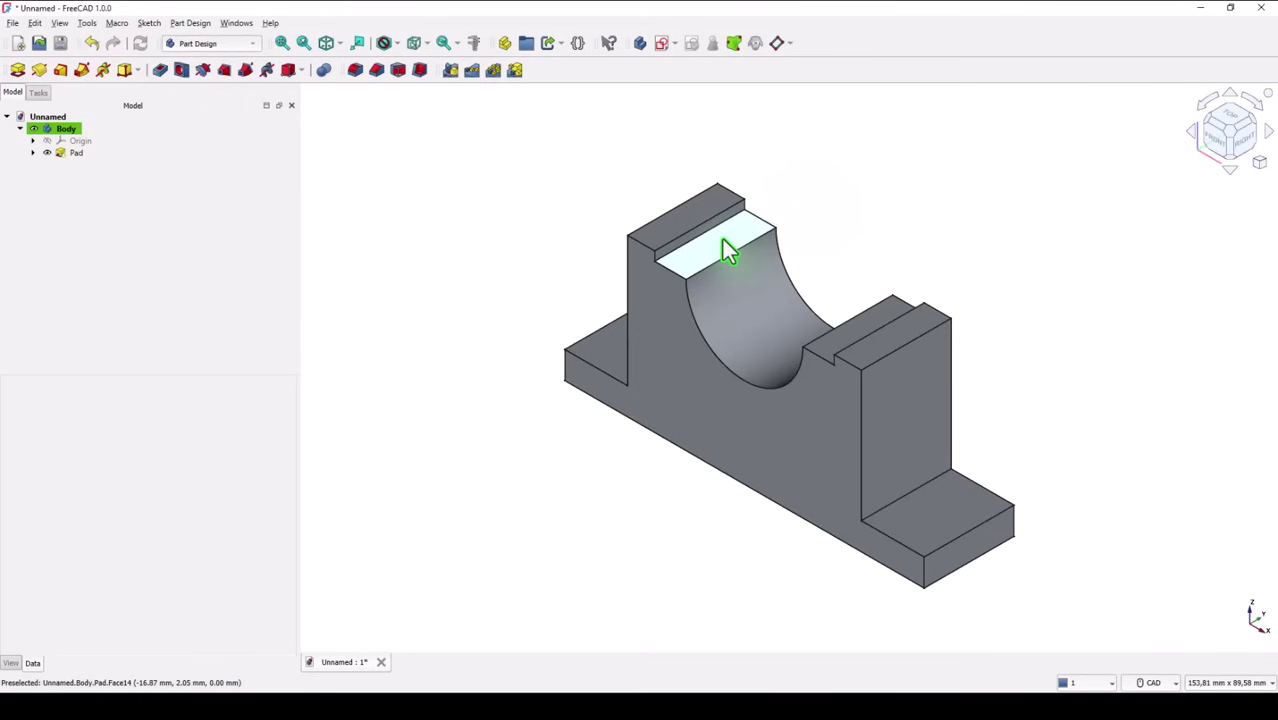
# Step: Sketch on the block's top face, linking the central section's left edge as external geometry
pyautogui.click(722, 239)
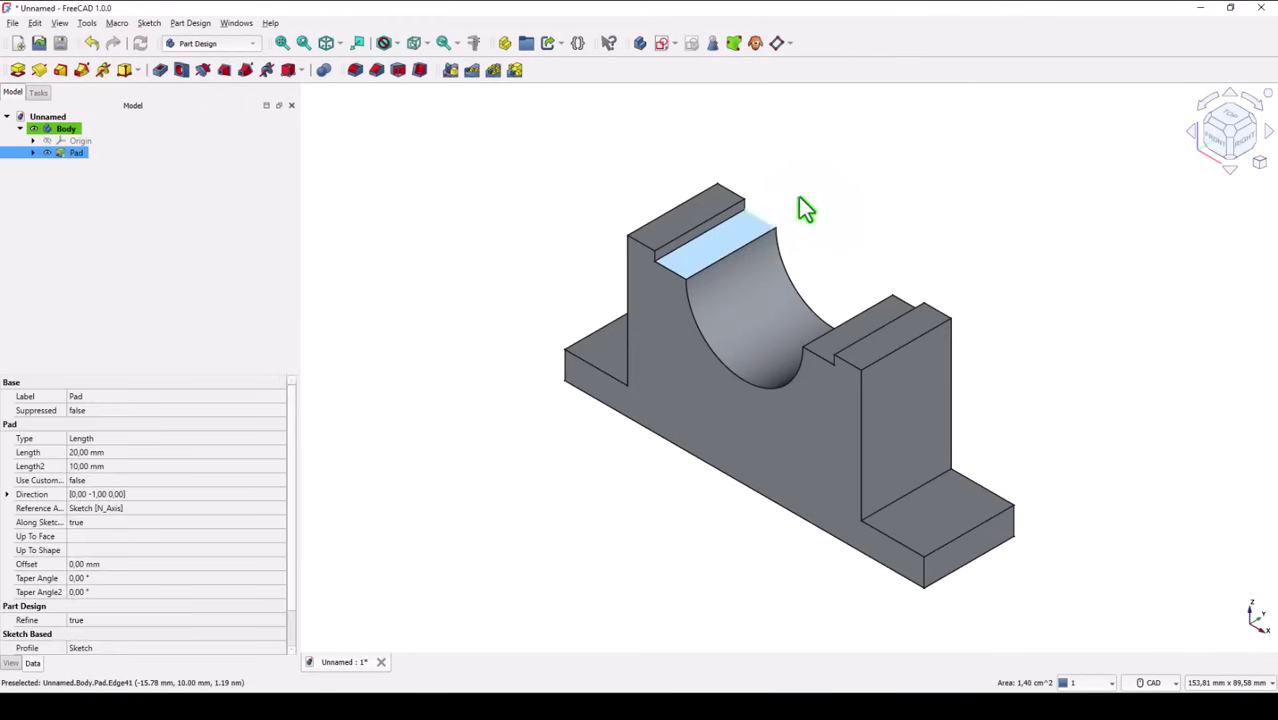
pyautogui.click(662, 45)
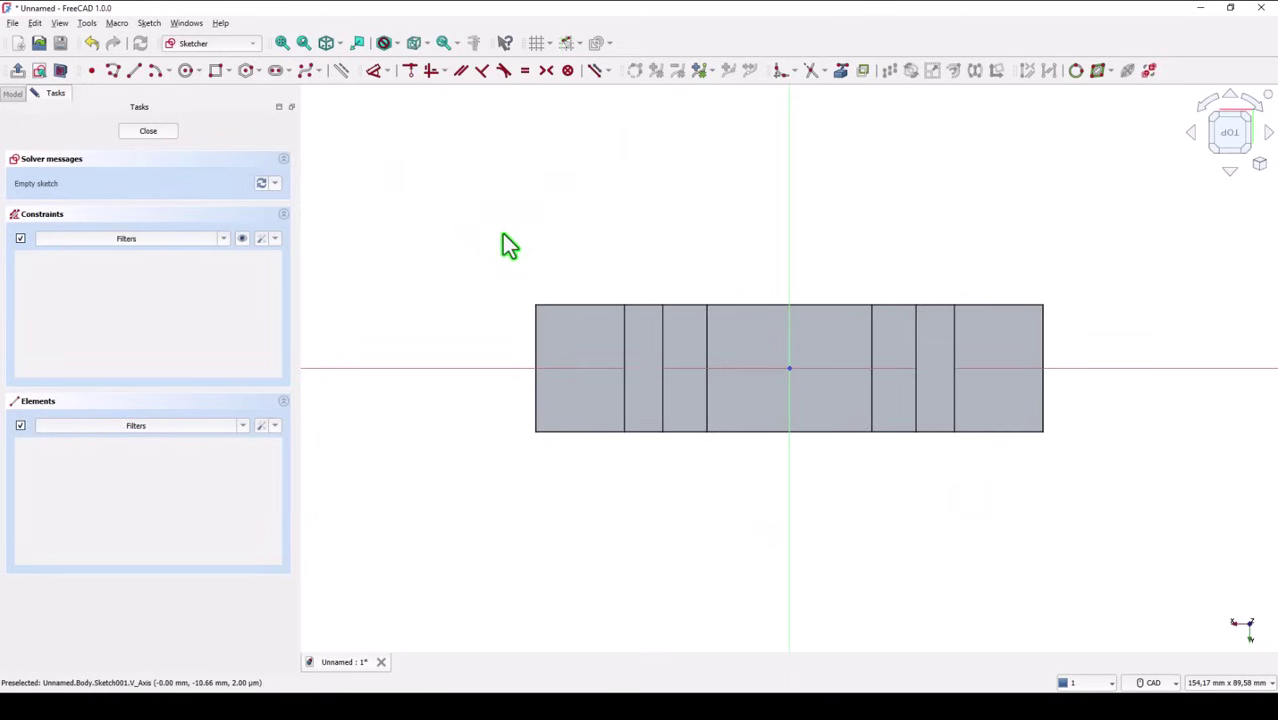
pyautogui.click(840, 72)
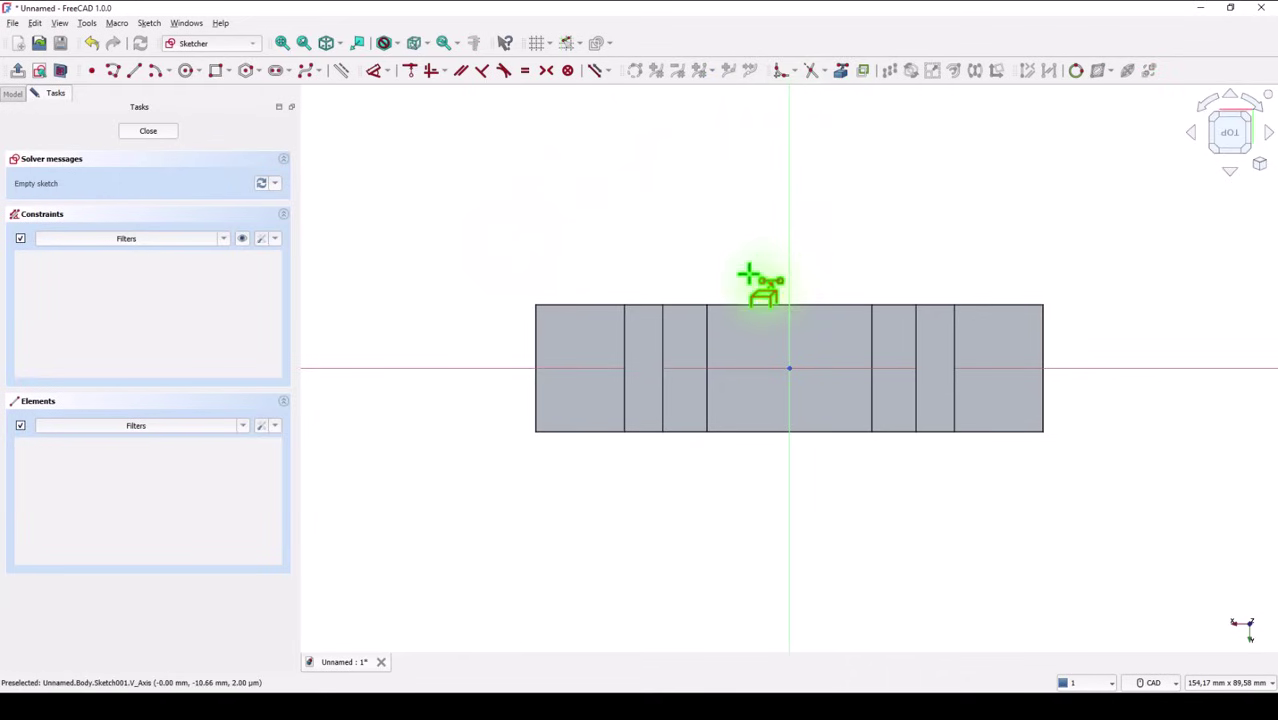
pyautogui.click(706, 356)
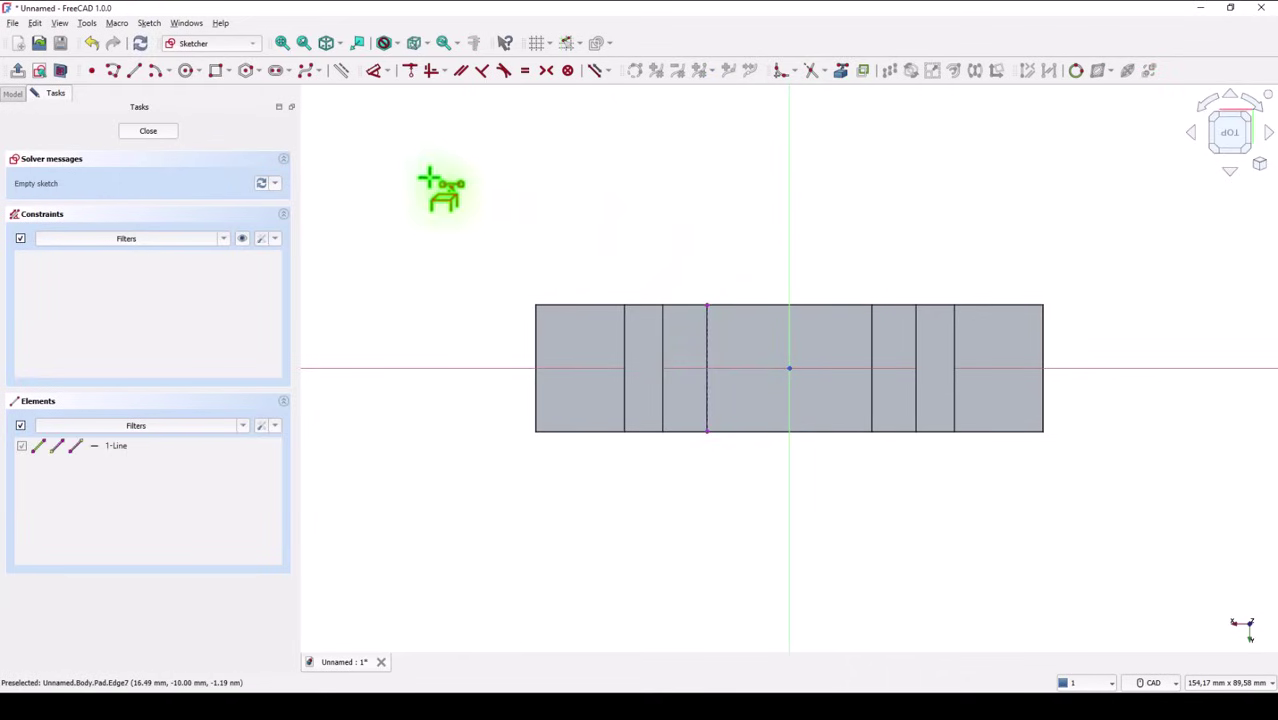
# Step: Draw a closed outline with slanted corners spanning the block from below to above
pyautogui.click(114, 80)
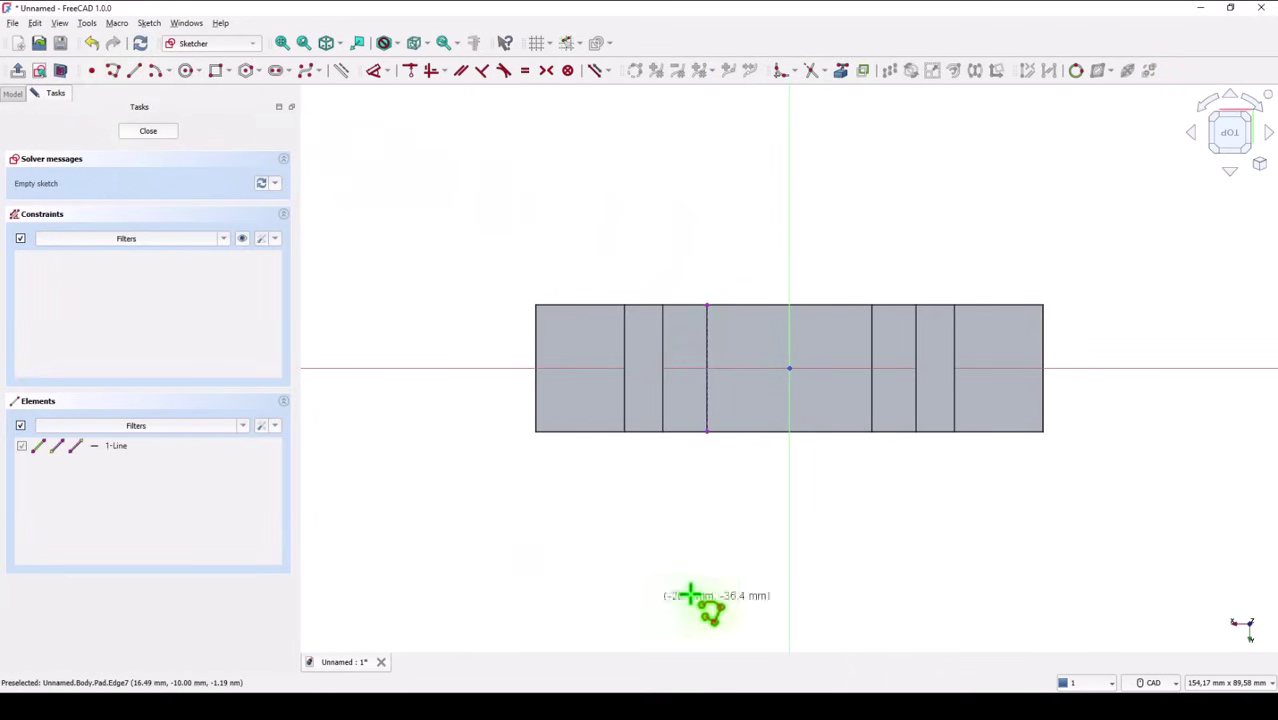
pyautogui.click(724, 461)
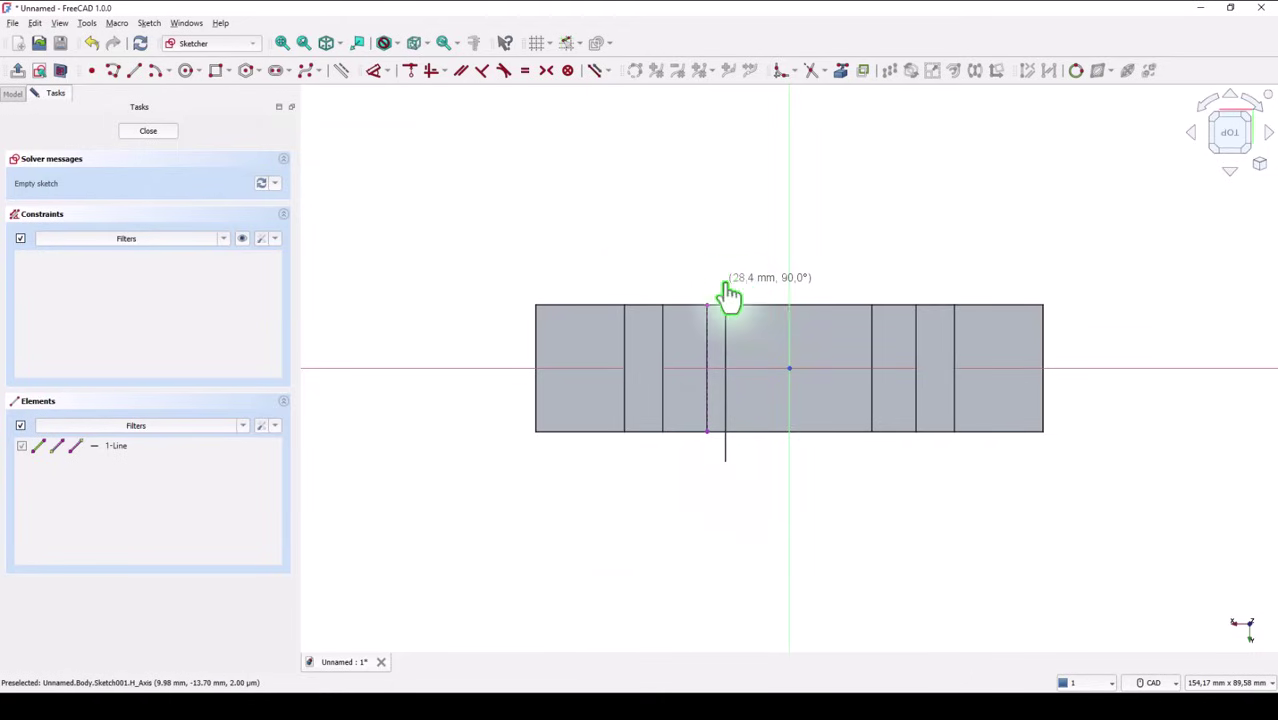
pyautogui.click(725, 285)
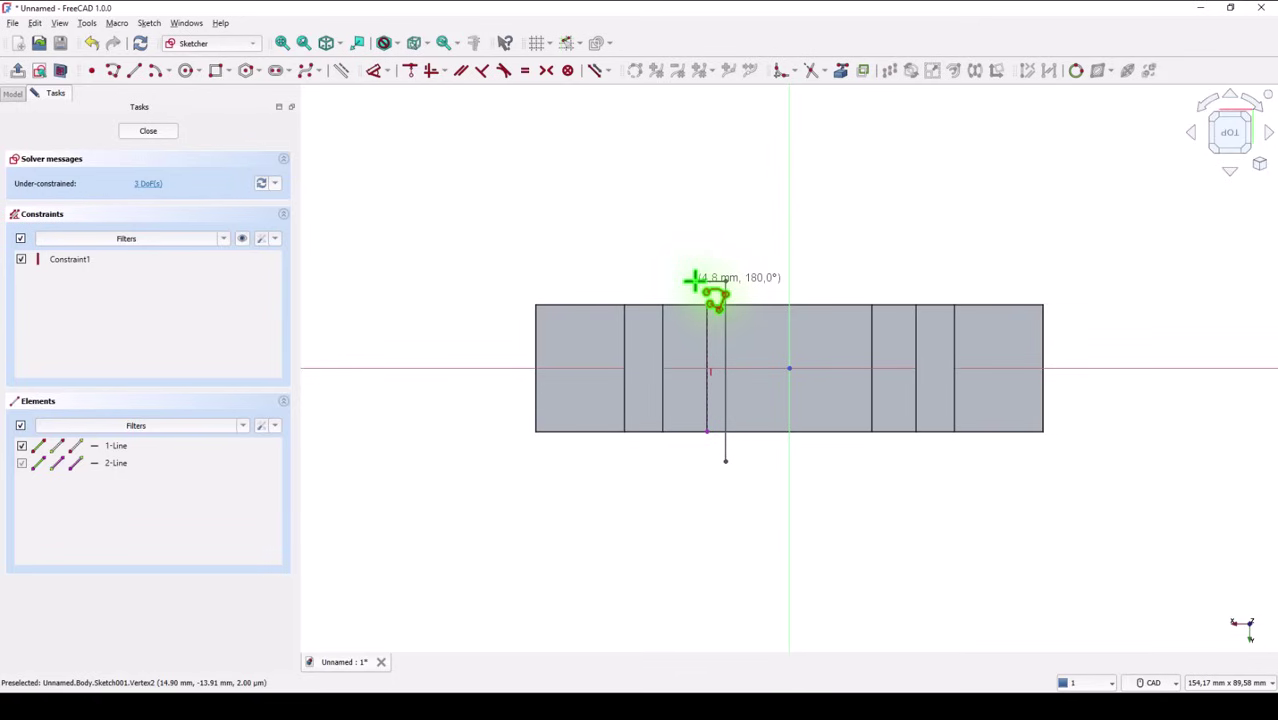
pyautogui.click(694, 281)
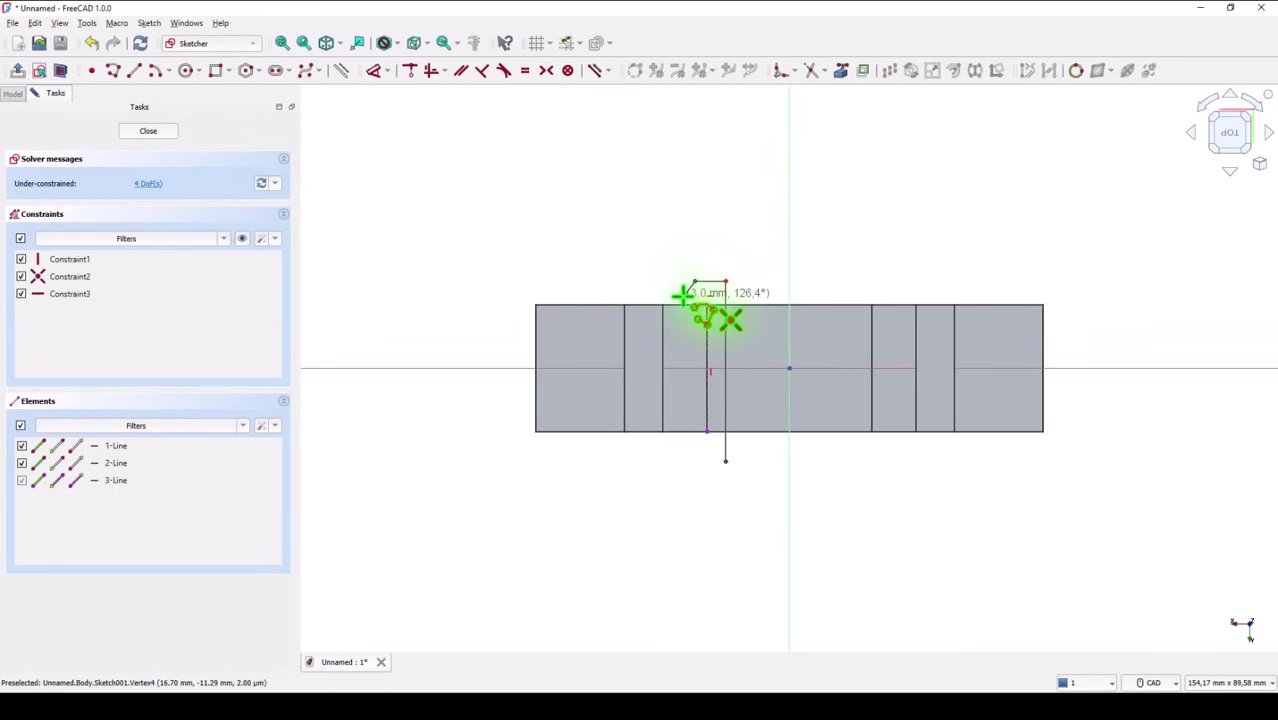
pyautogui.click(683, 297)
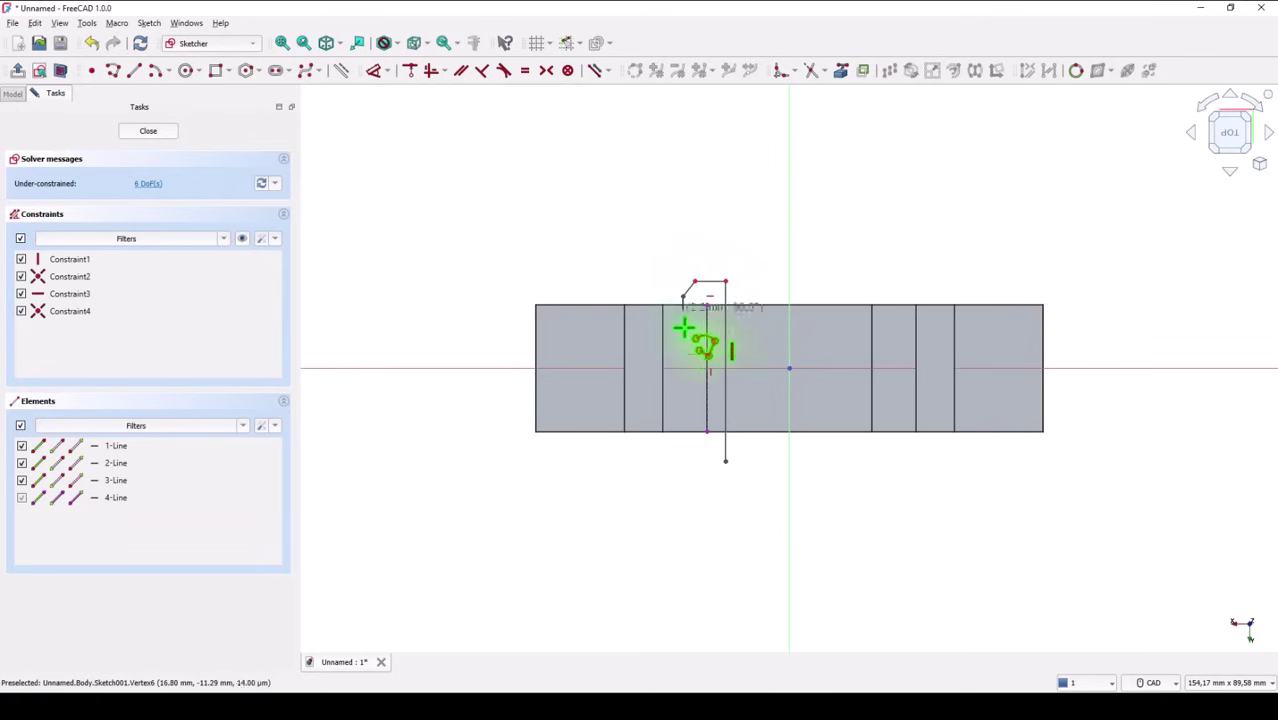
pyautogui.click(683, 444)
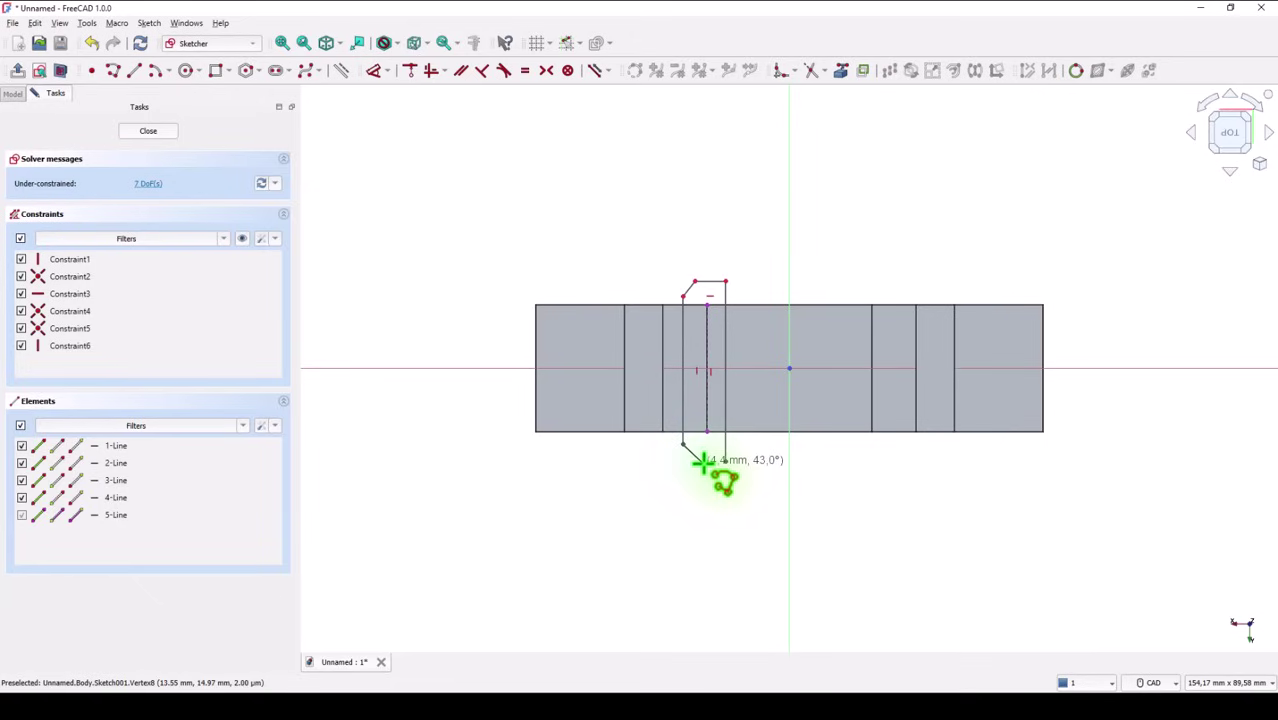
pyautogui.click(703, 462)
pyautogui.click(726, 461)
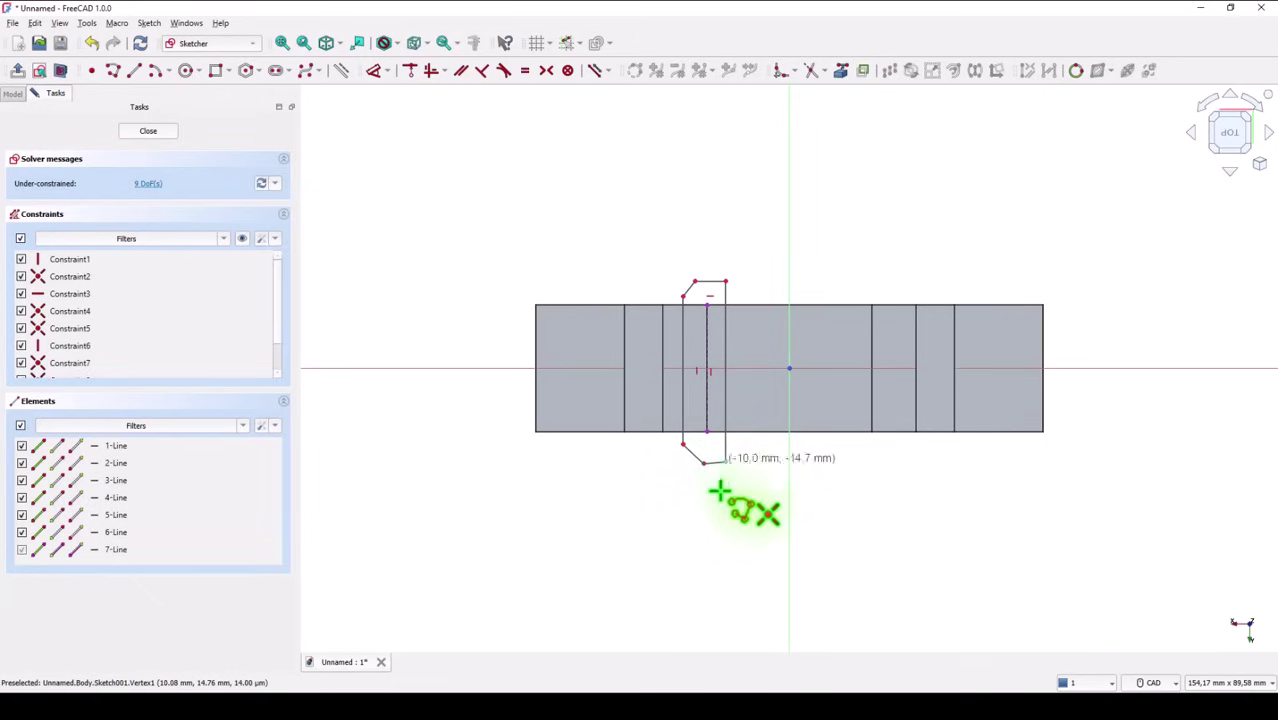
pyautogui.rightClick(700, 502)
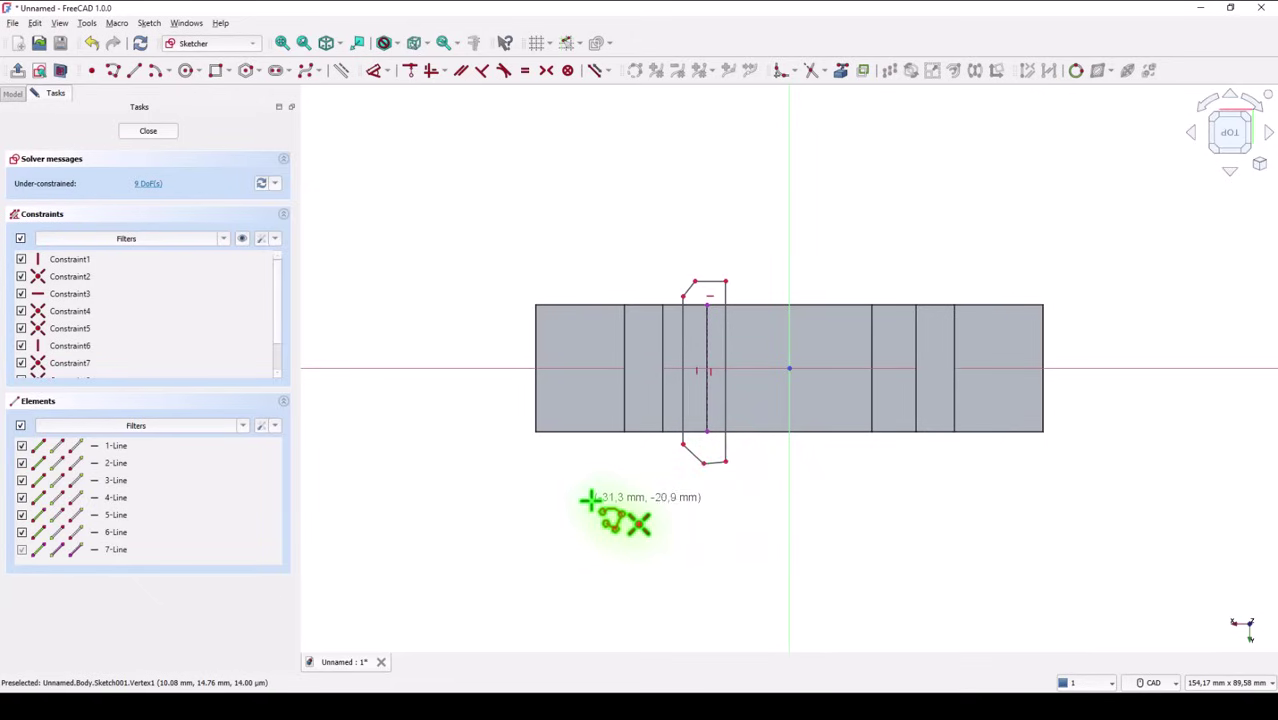
pyautogui.rightClick(474, 500)
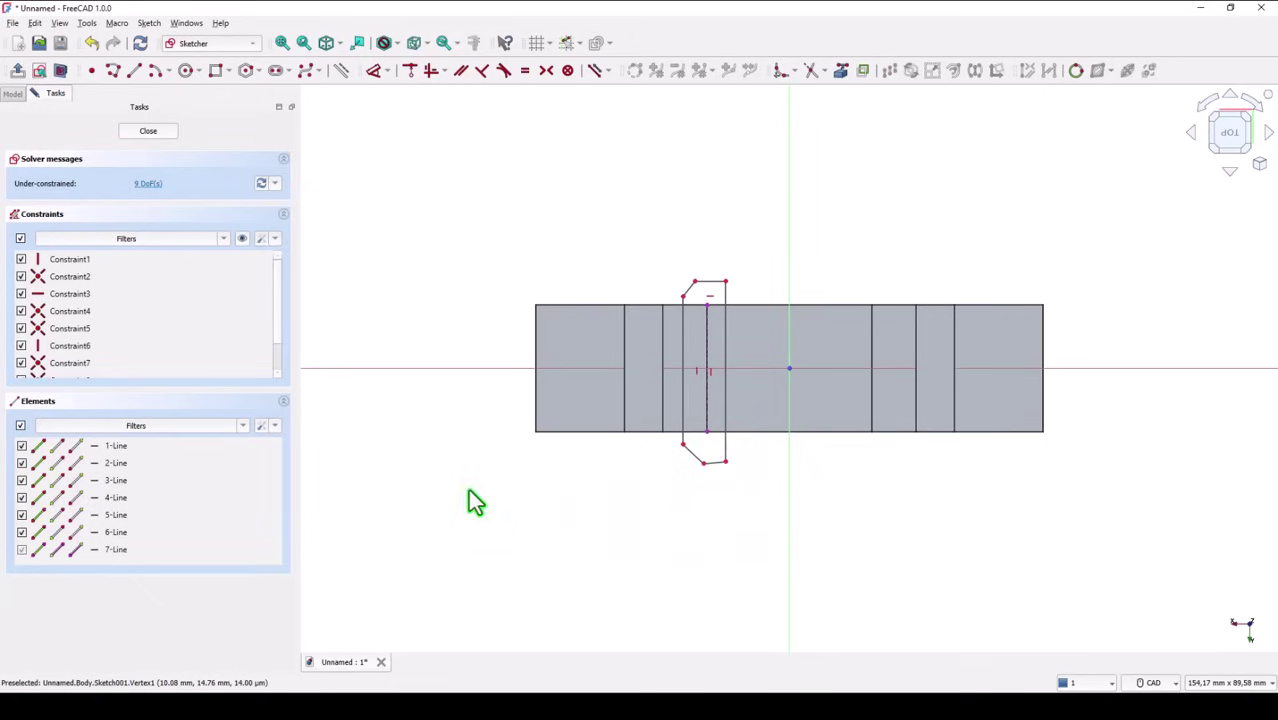
# Step: Make the lower short edge horizontal and the two slanted edges equal length
pyautogui.click(430, 73)
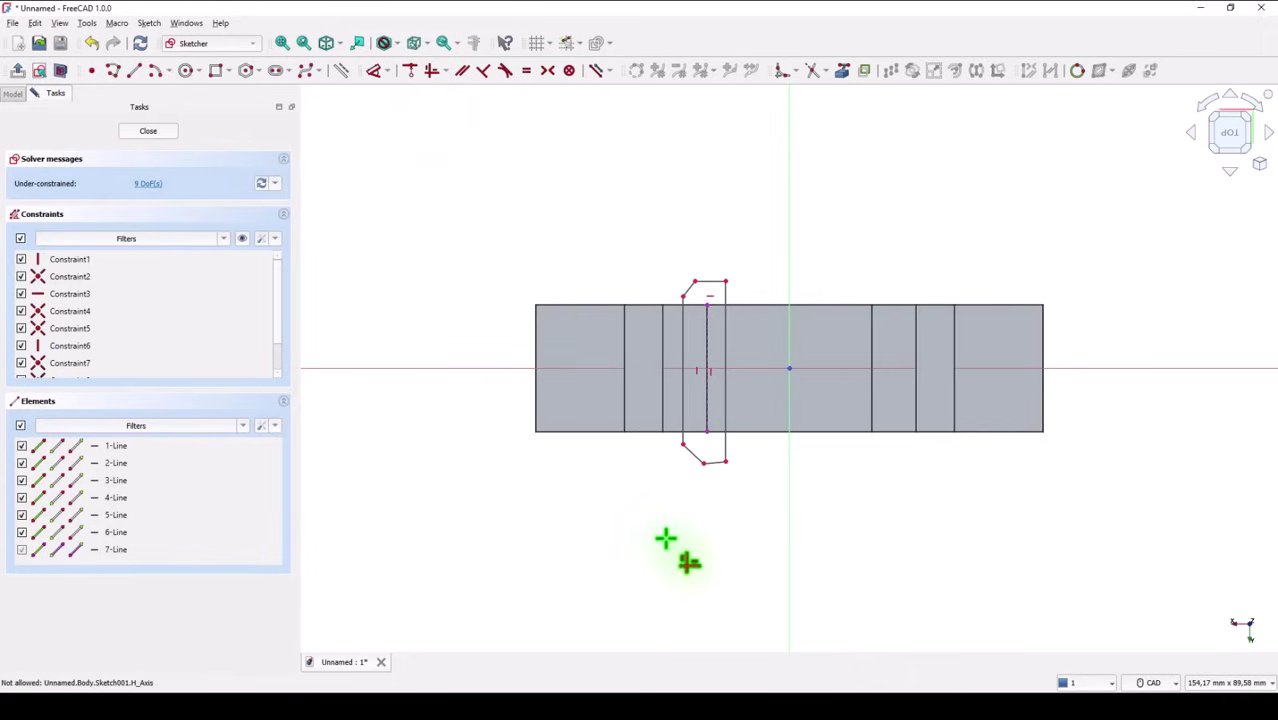
pyautogui.click(713, 463)
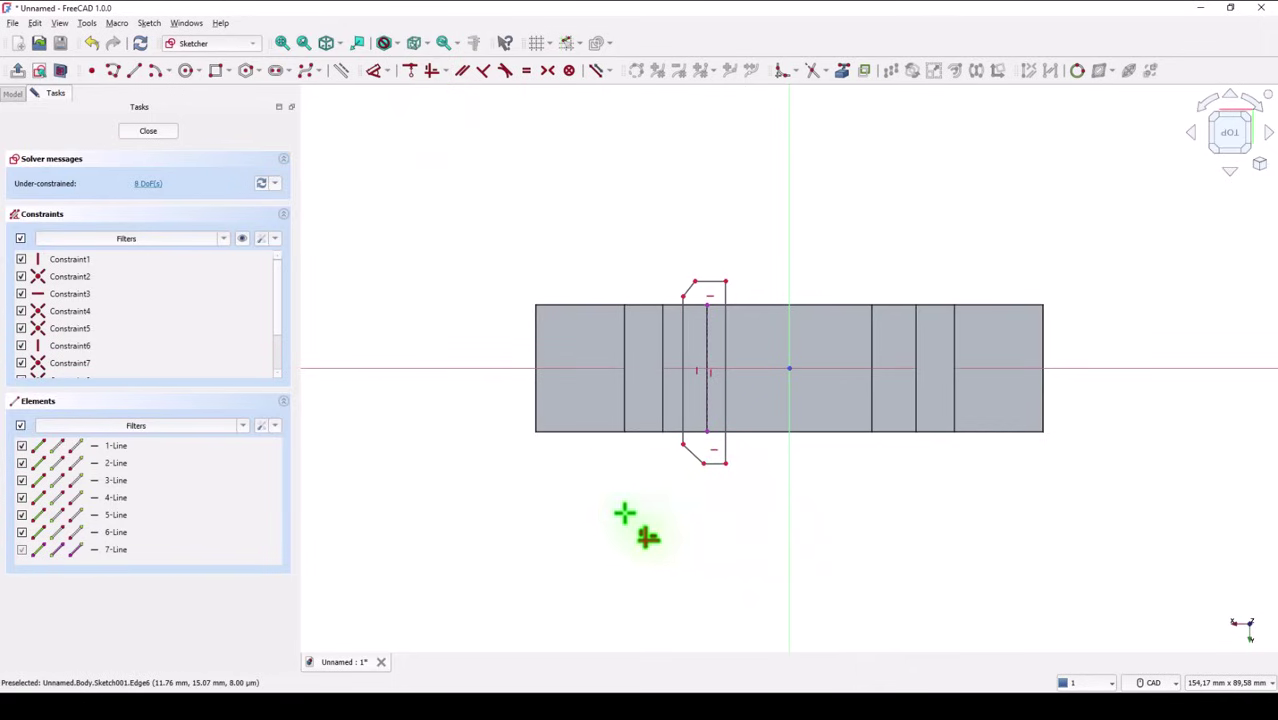
pyautogui.click(526, 70)
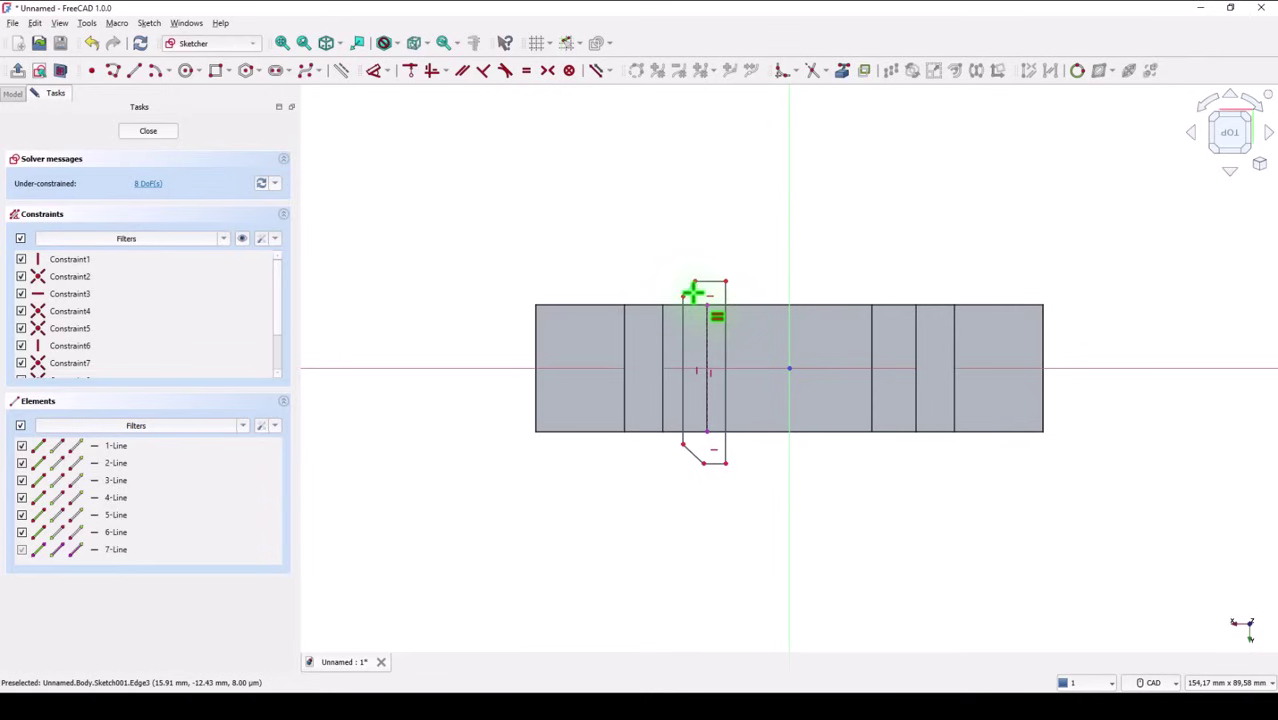
pyautogui.click(690, 290)
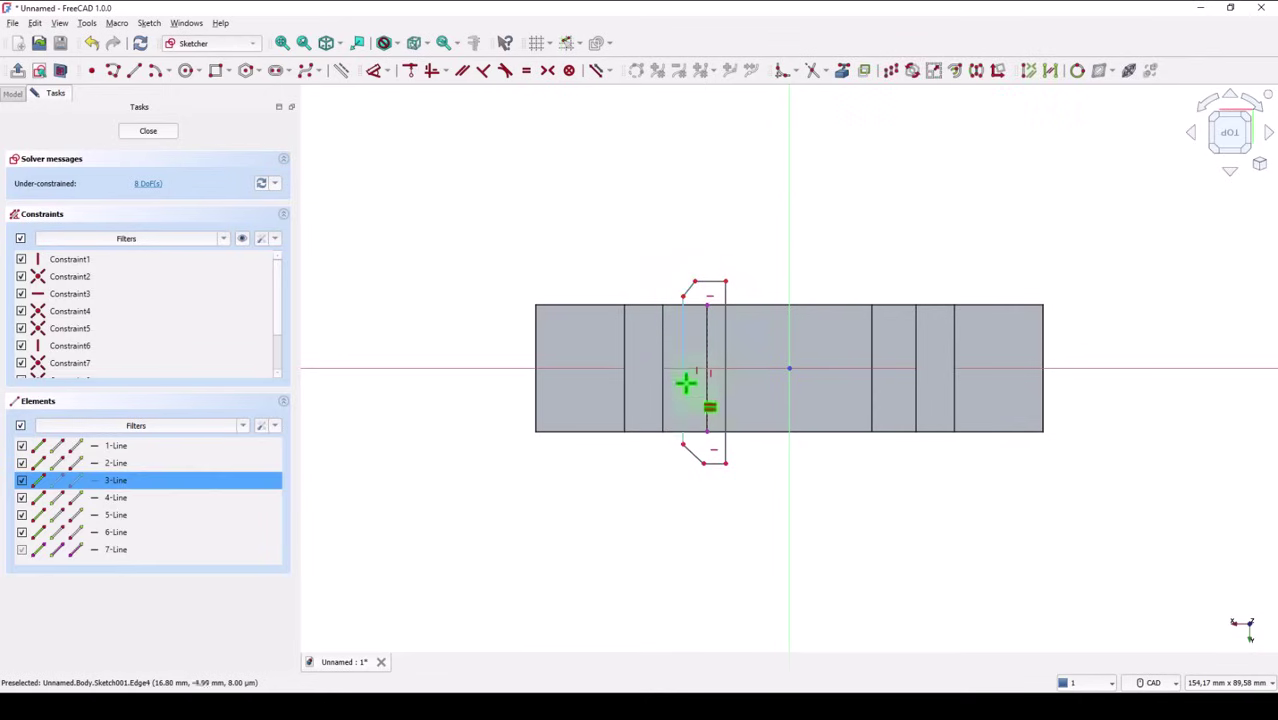
pyautogui.click(690, 451)
# Step: Align the top corner points horizontally, and the lower-left corner with the centre line's end
pyautogui.scroll(3, 690, 460)
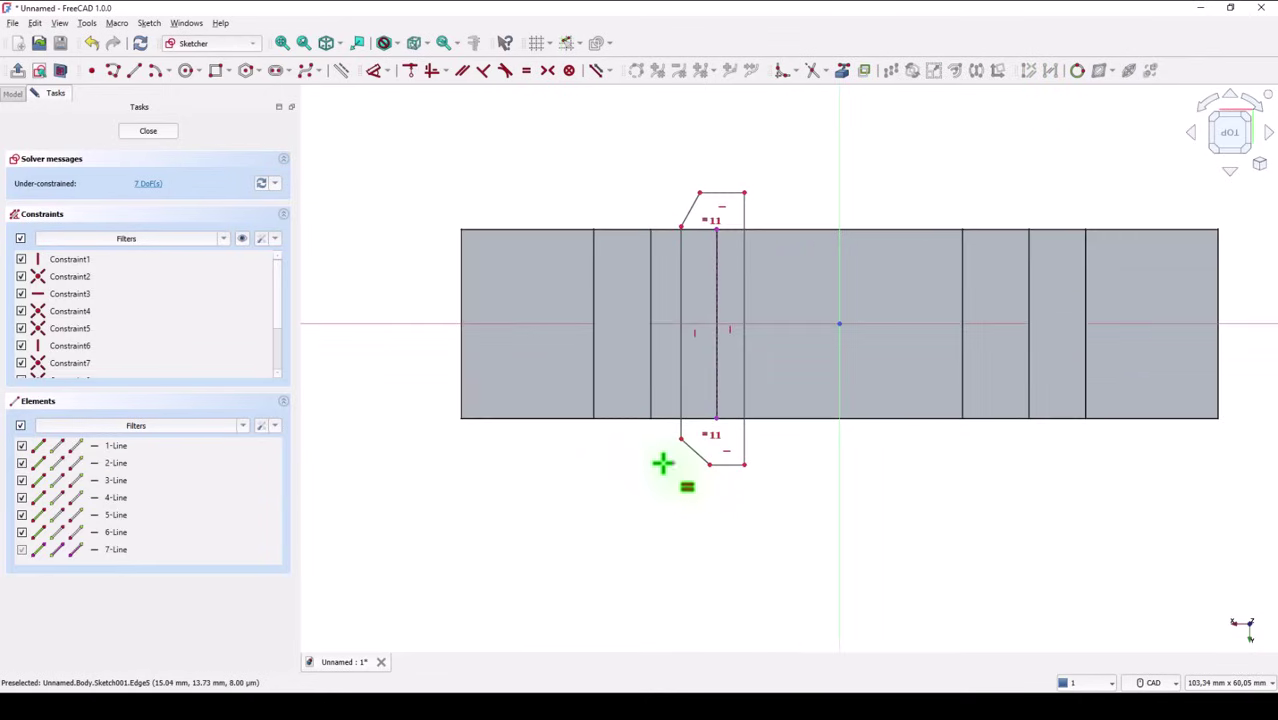
pyautogui.moveTo(642, 467); pyautogui.dragTo(642, 525, button='middle')
pyautogui.scroll(2, 600, 520)
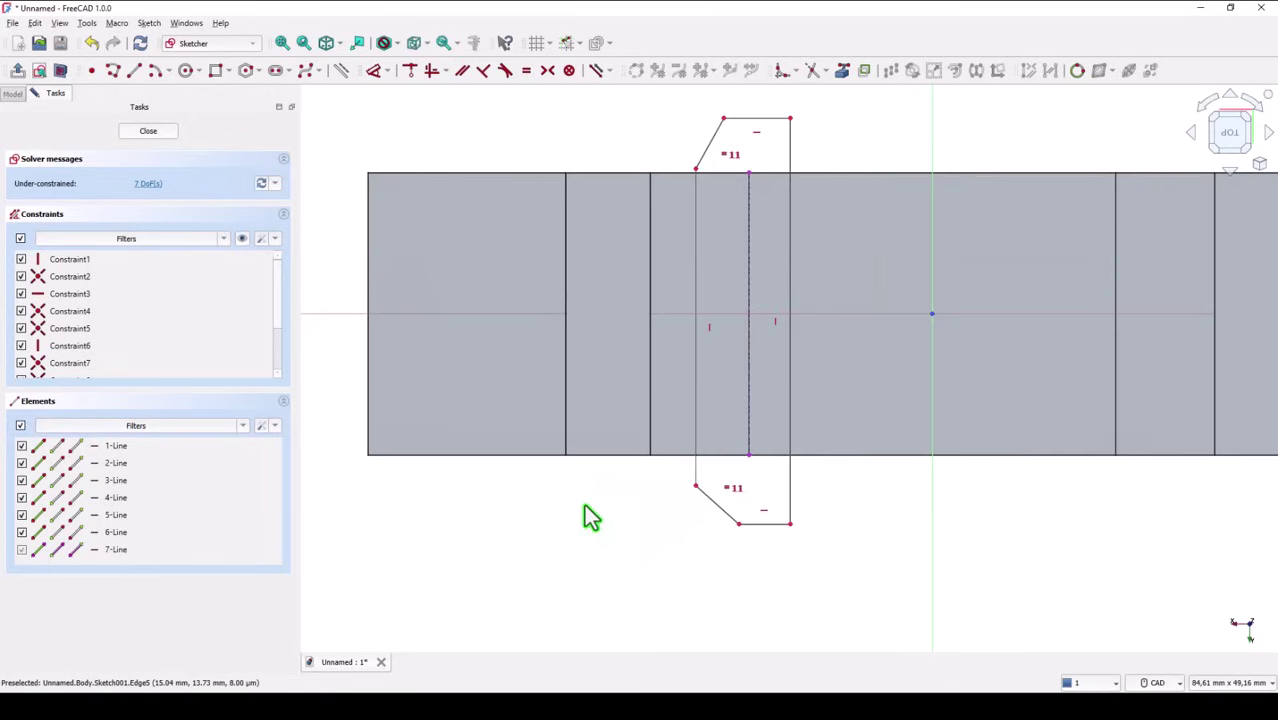
pyautogui.click(433, 72)
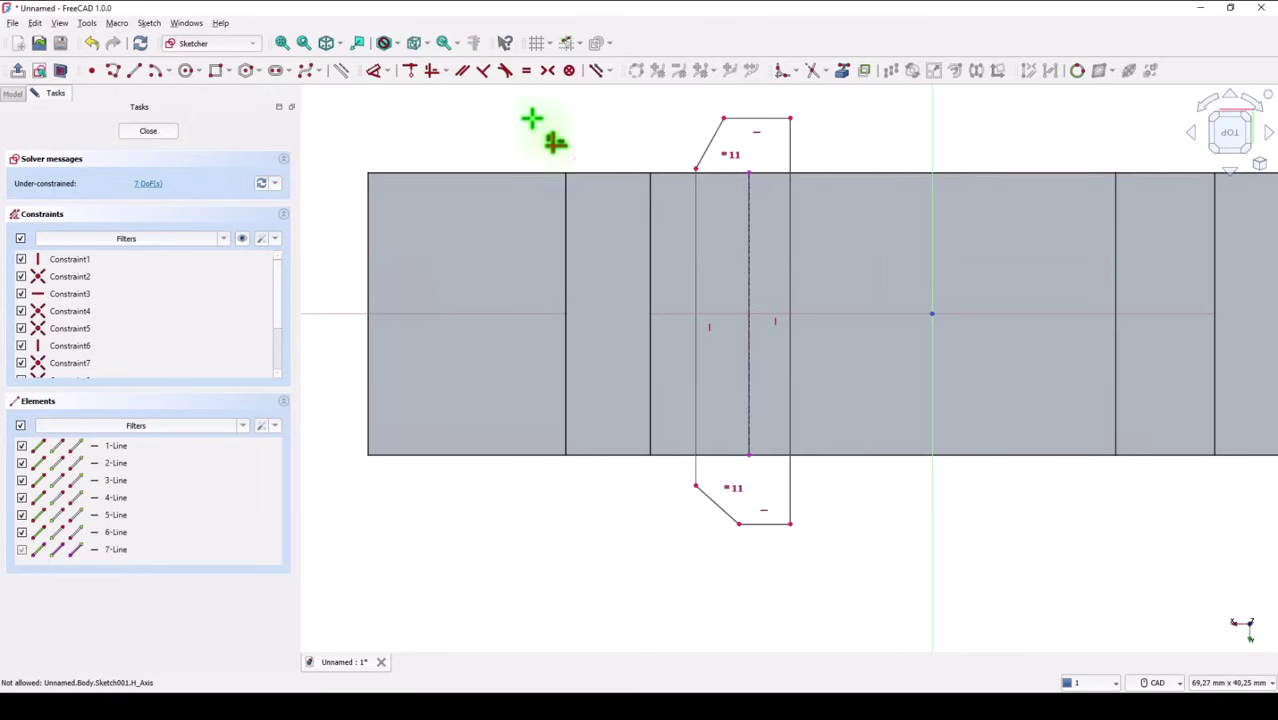
pyautogui.click(701, 183)
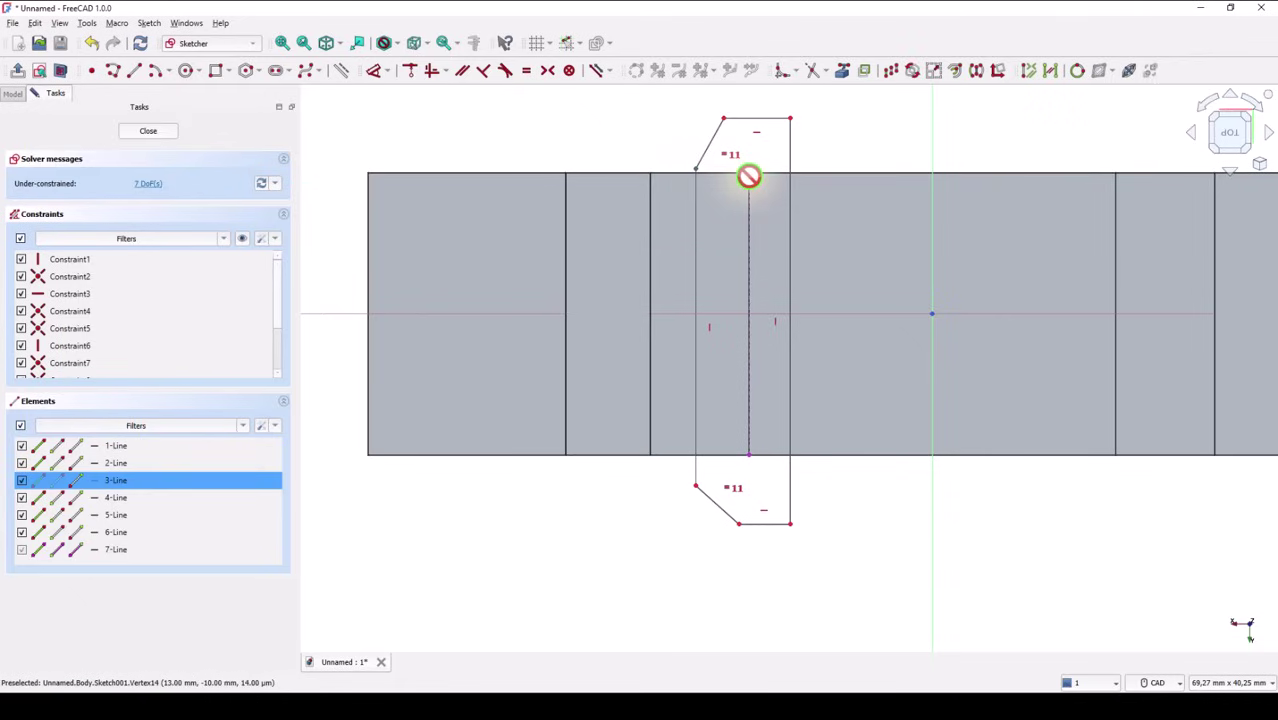
pyautogui.click(749, 176)
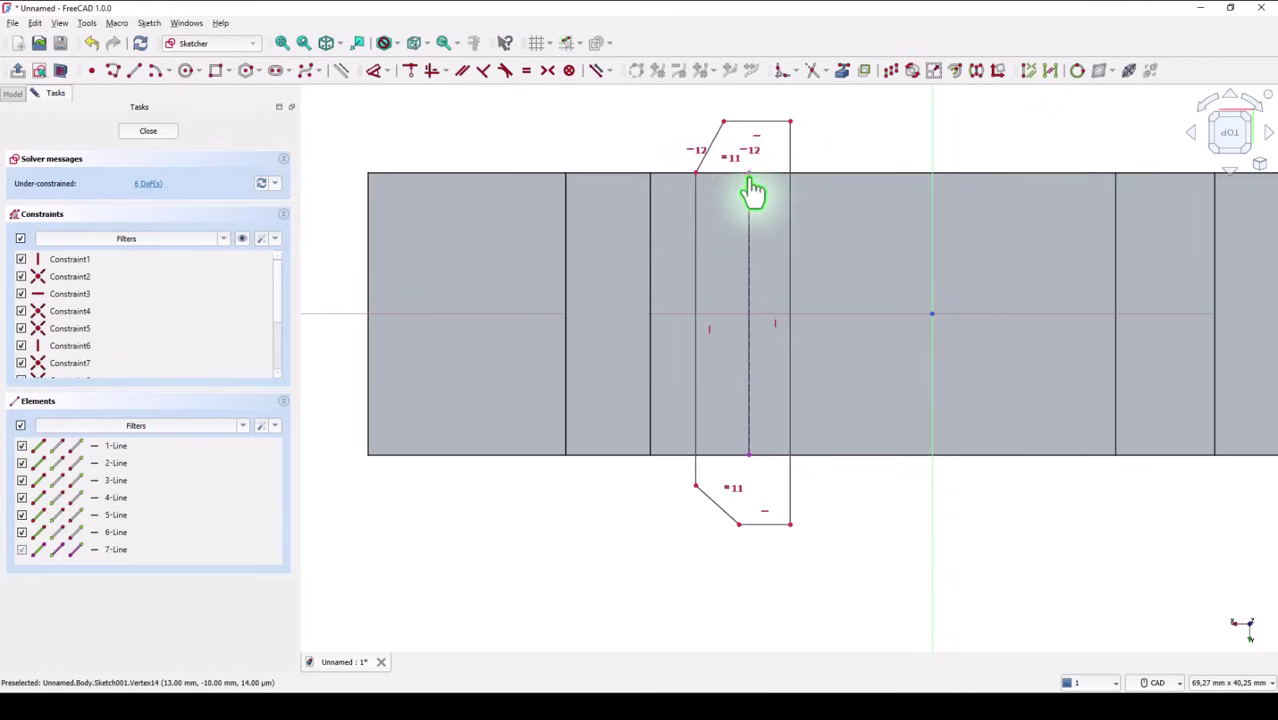
pyautogui.click(696, 488)
pyautogui.click(749, 462)
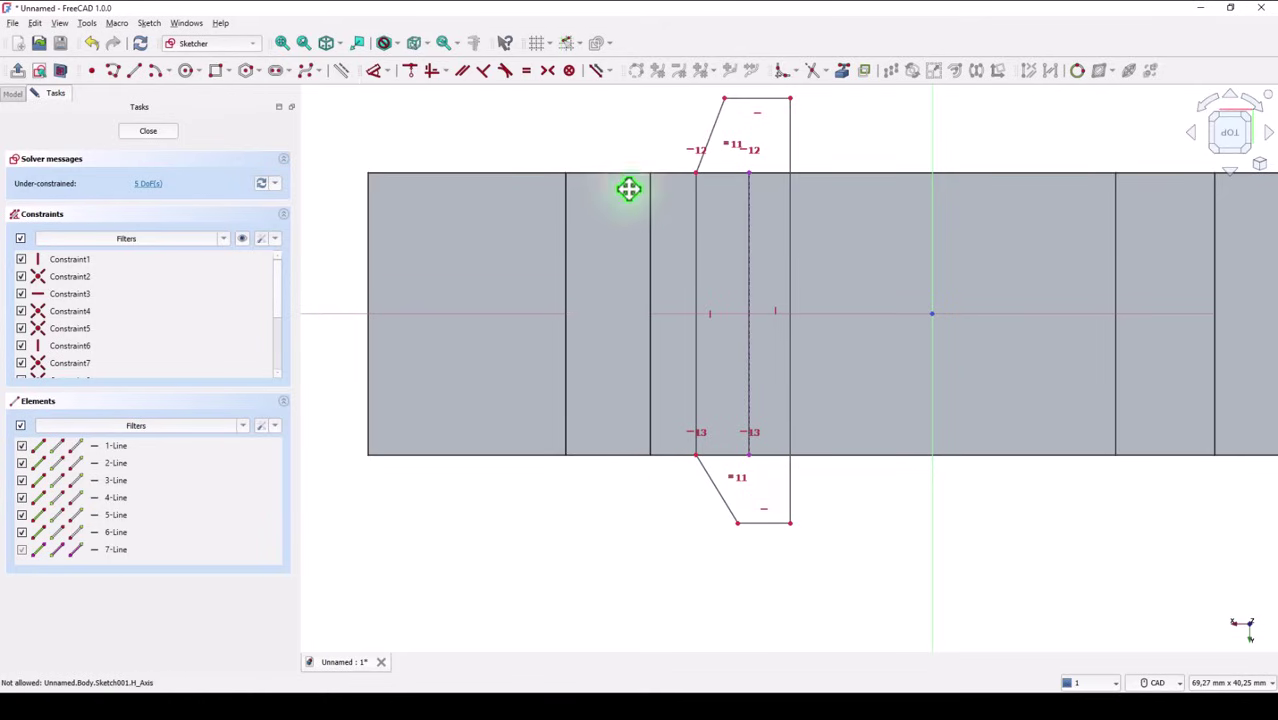
pyautogui.moveTo(625, 191); pyautogui.dragTo(571, 408, button='middle')
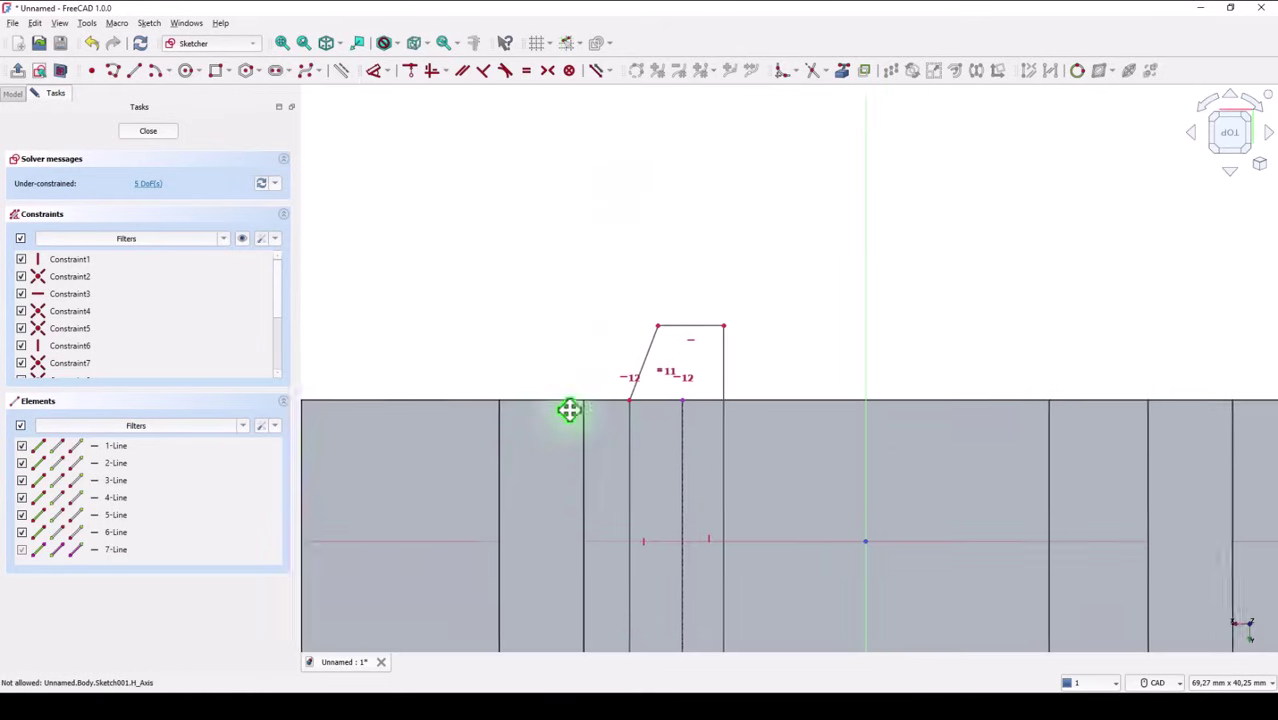
# Step: Constrain the slanted profile edge to 45° from the vertical edge
pyautogui.click(374, 69)
pyautogui.click(655, 344)
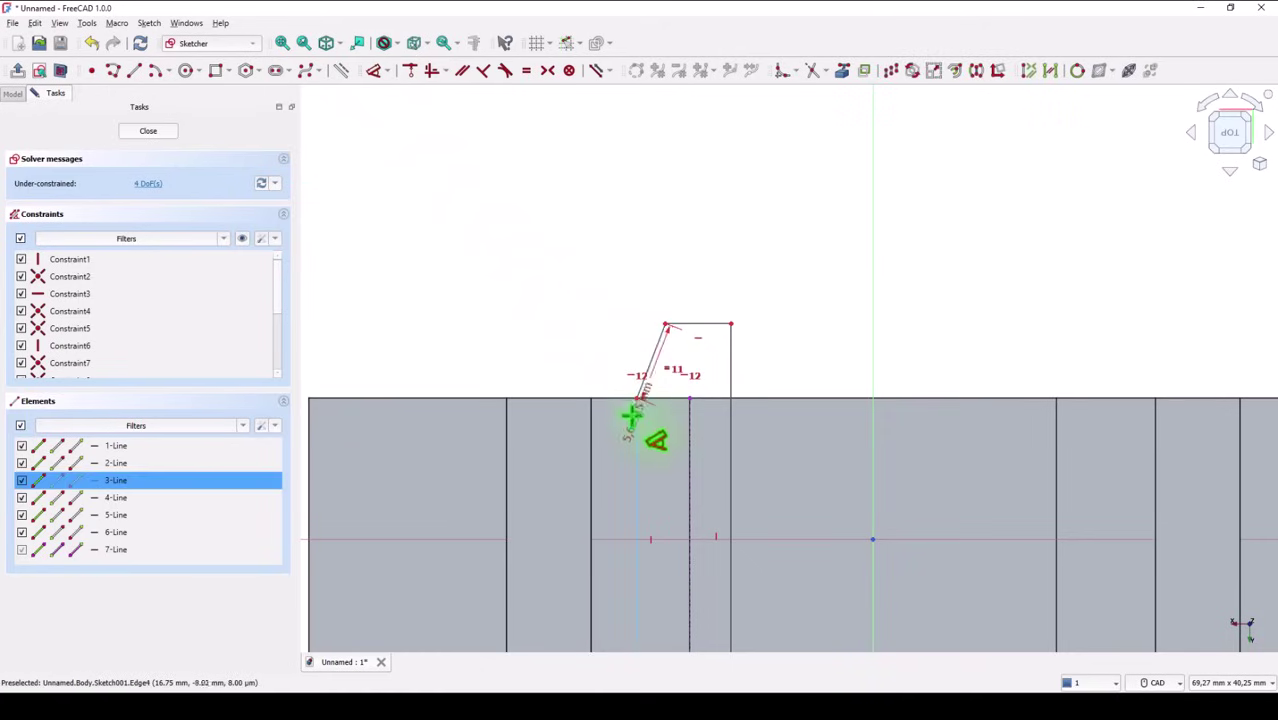
pyautogui.click(633, 417)
pyautogui.click(656, 244)
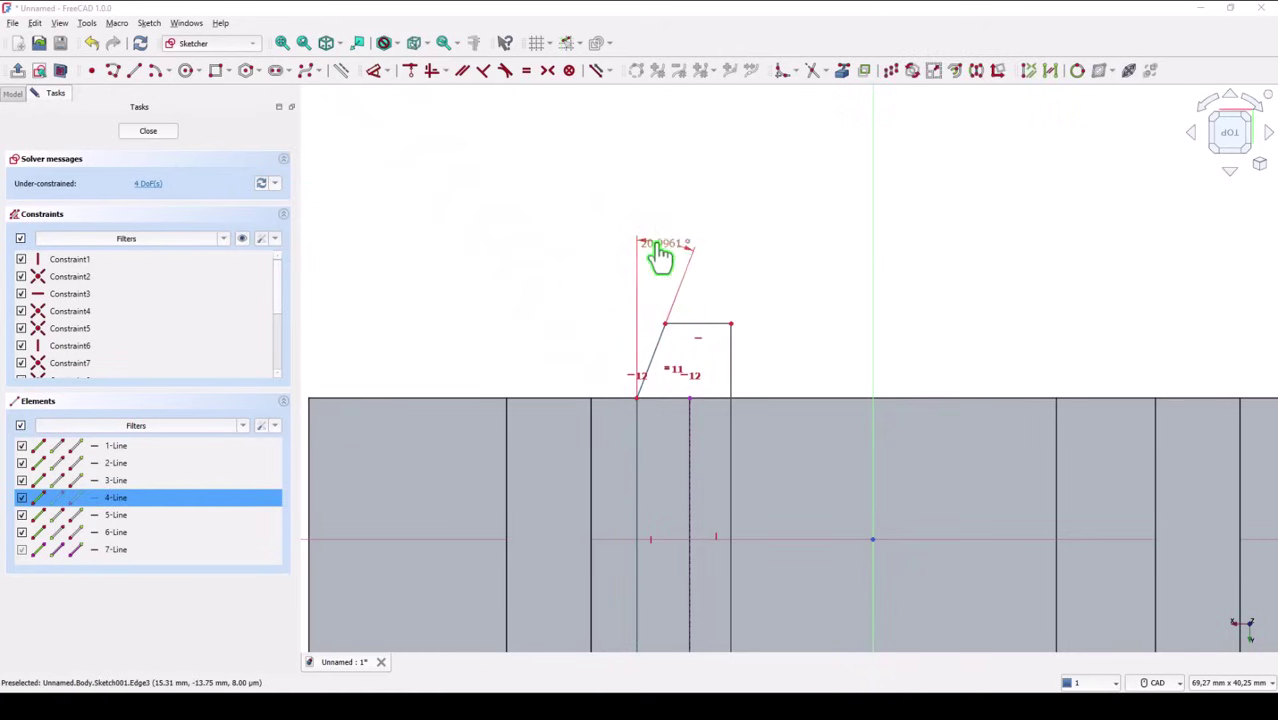
pyautogui.write('45')
pyautogui.press('Return')
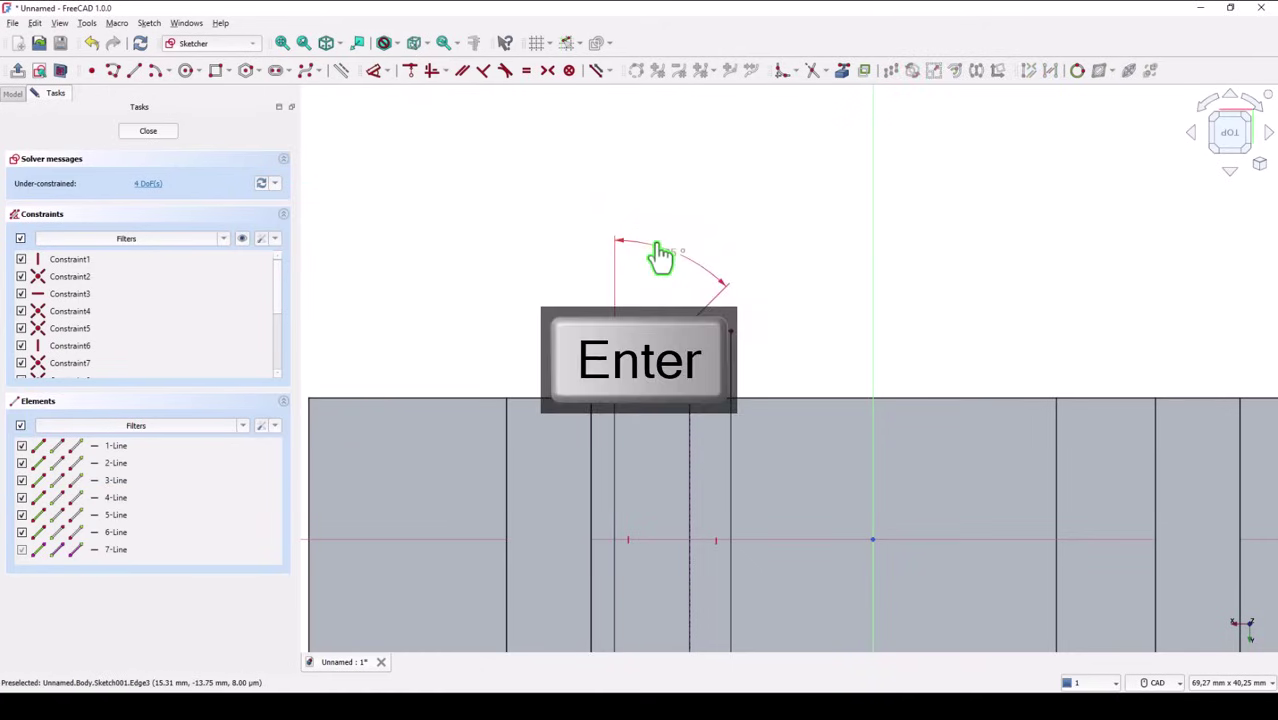
# Step: Dimension the vertical profile side to 25 mm long
pyautogui.scroll(-2, 827, 340)
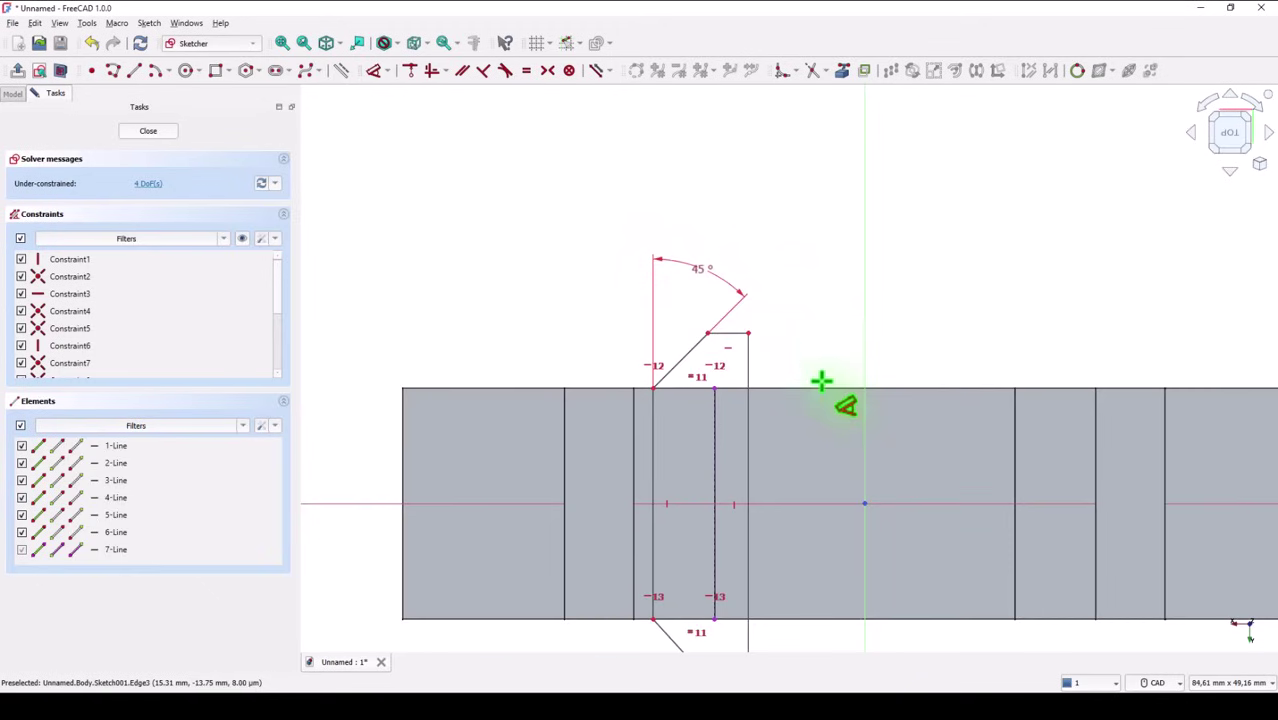
pyautogui.moveTo(822, 379); pyautogui.dragTo(822, 251, button='middle')
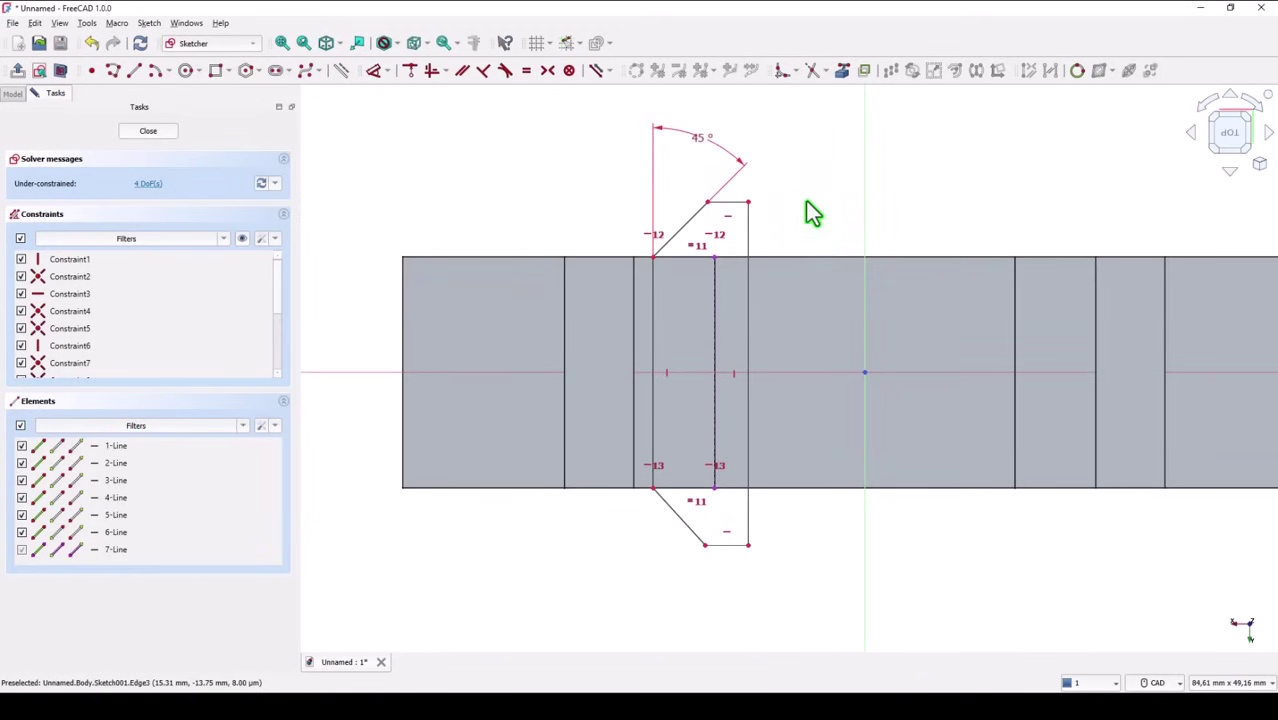
pyautogui.click(752, 340)
pyautogui.click(804, 354)
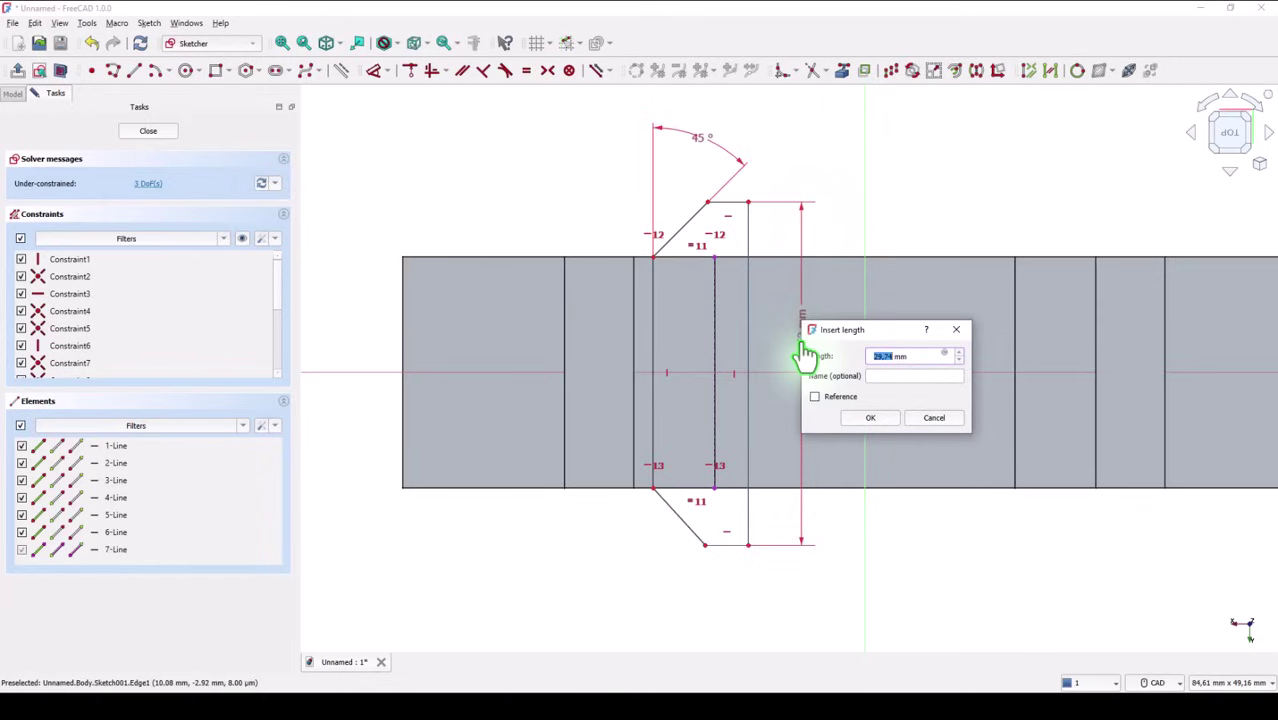
pyautogui.write('25')
pyautogui.press('Return')
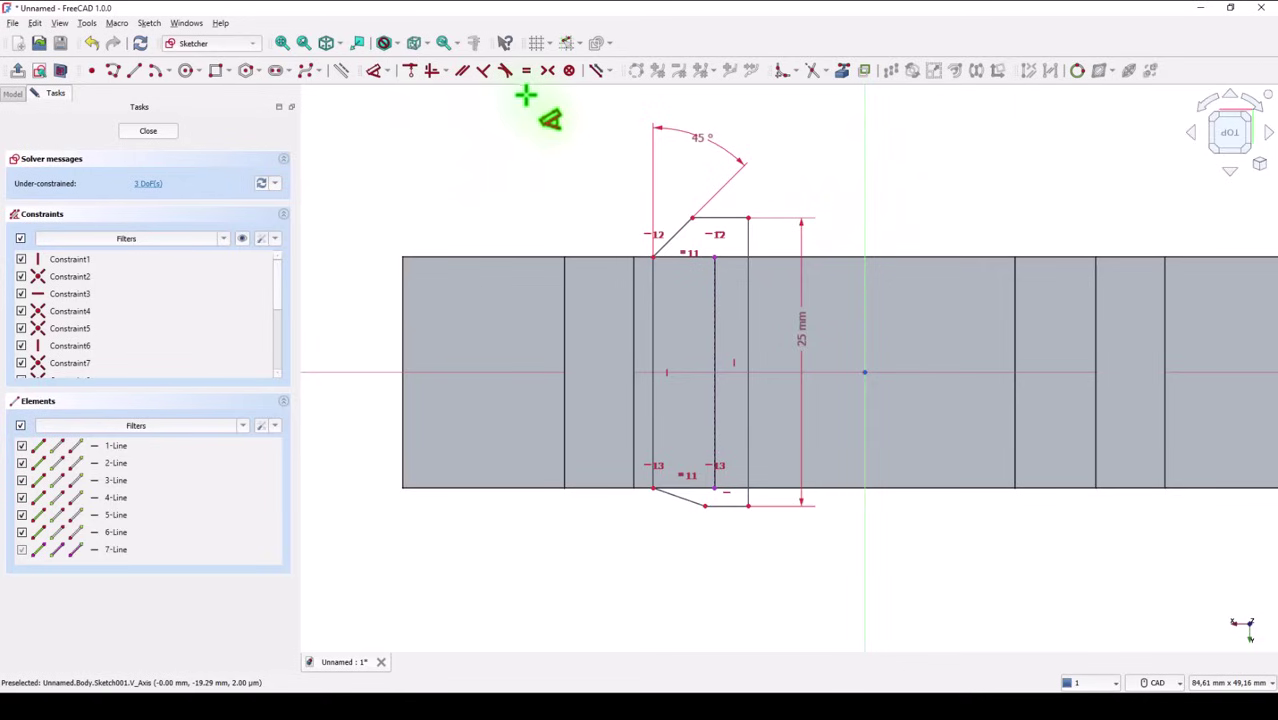
# Step: Make the profile symmetric about the horizontal axis and put its inner line onto the reference edge
pyautogui.click(548, 71)
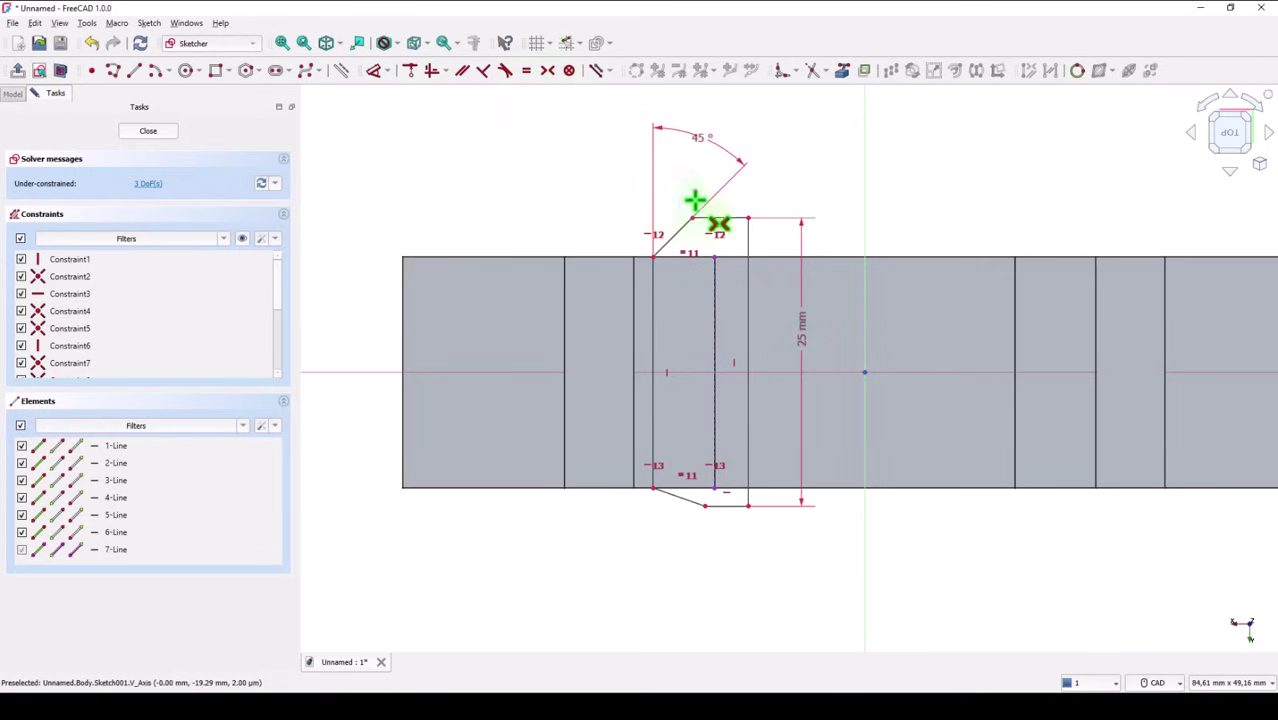
pyautogui.click(749, 245)
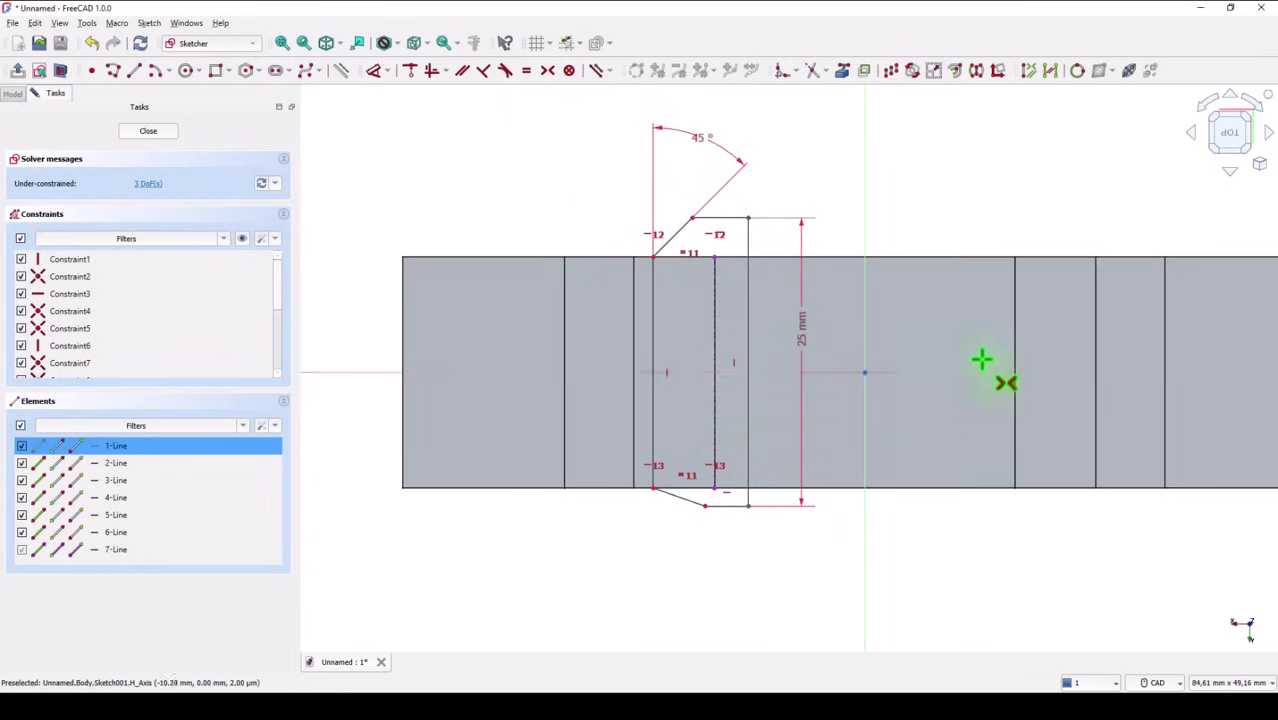
pyautogui.click(937, 372)
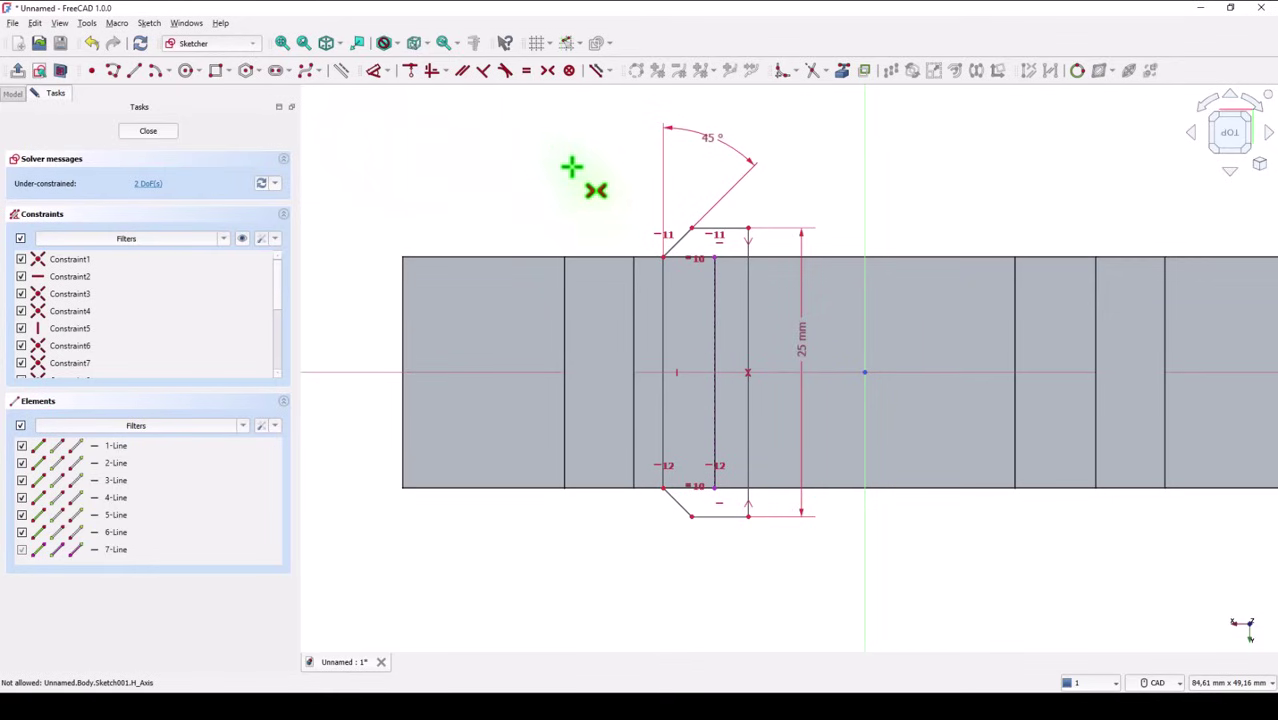
pyautogui.click(409, 71)
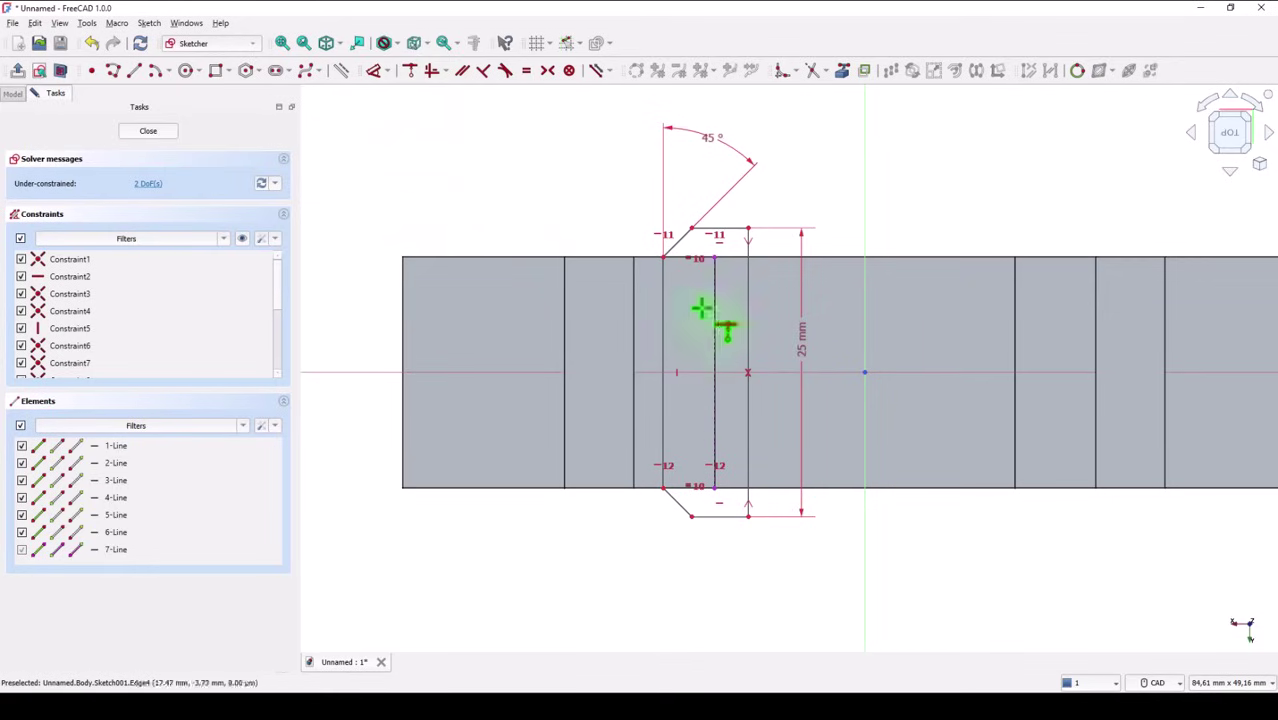
pyautogui.click(748, 238)
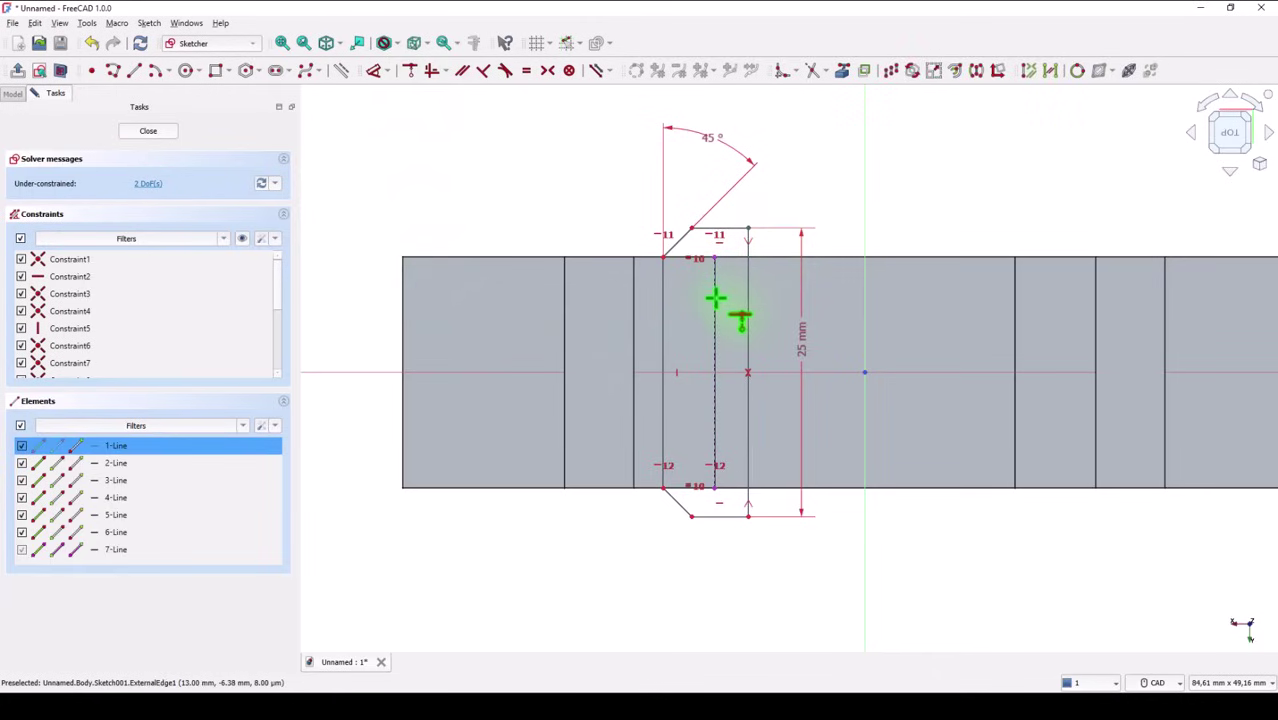
pyautogui.click(716, 302)
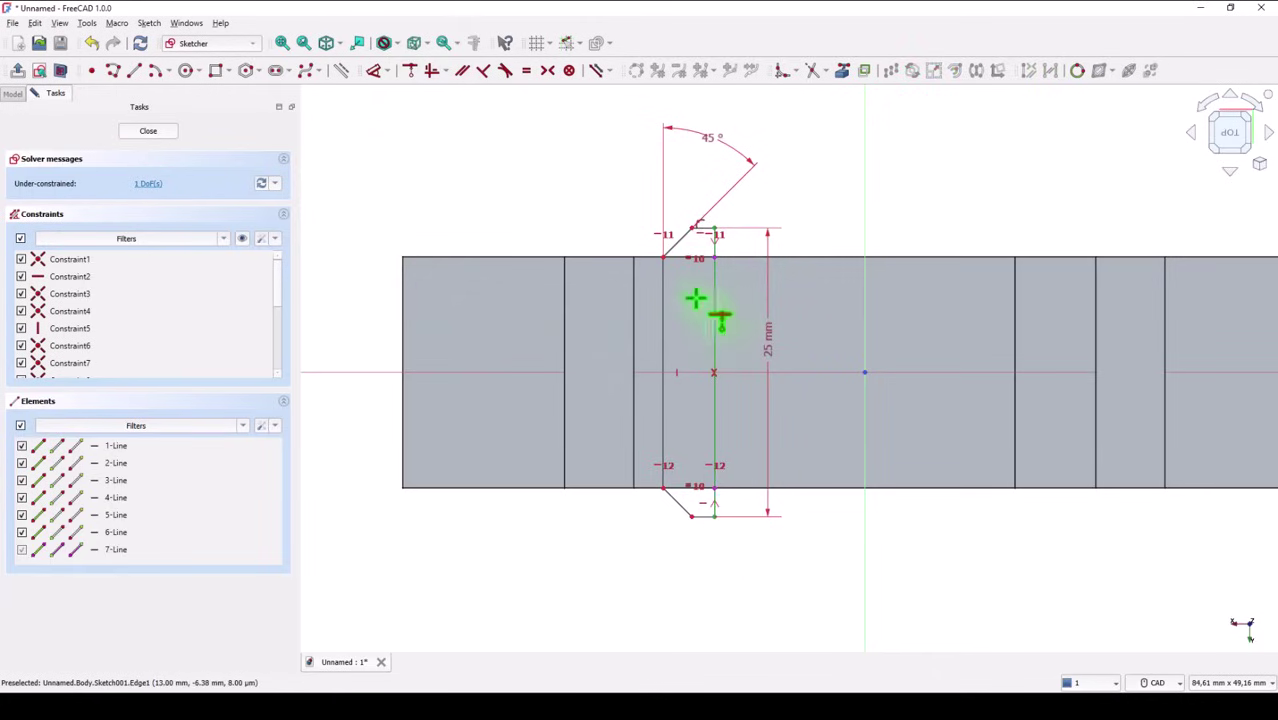
# Step: Set the bottom chamfer corner 15 mm (30/2) from the vertical axis
pyautogui.click(690, 517)
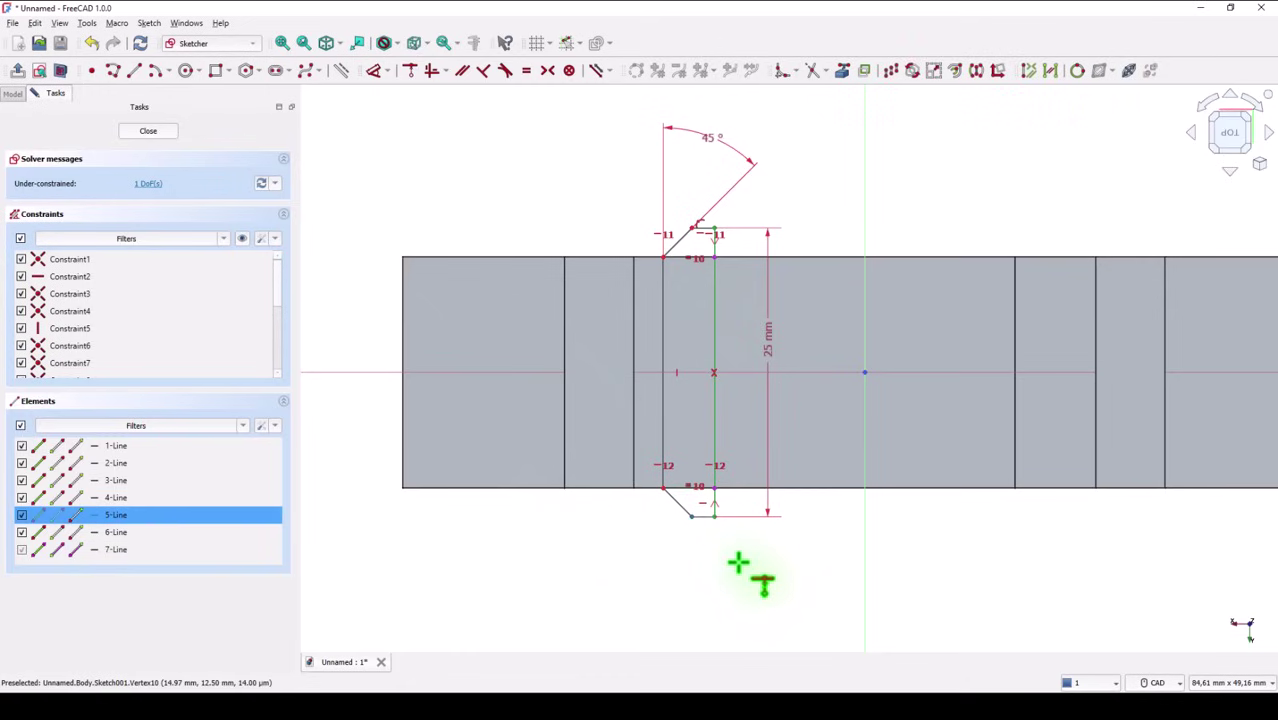
pyautogui.click(373, 72)
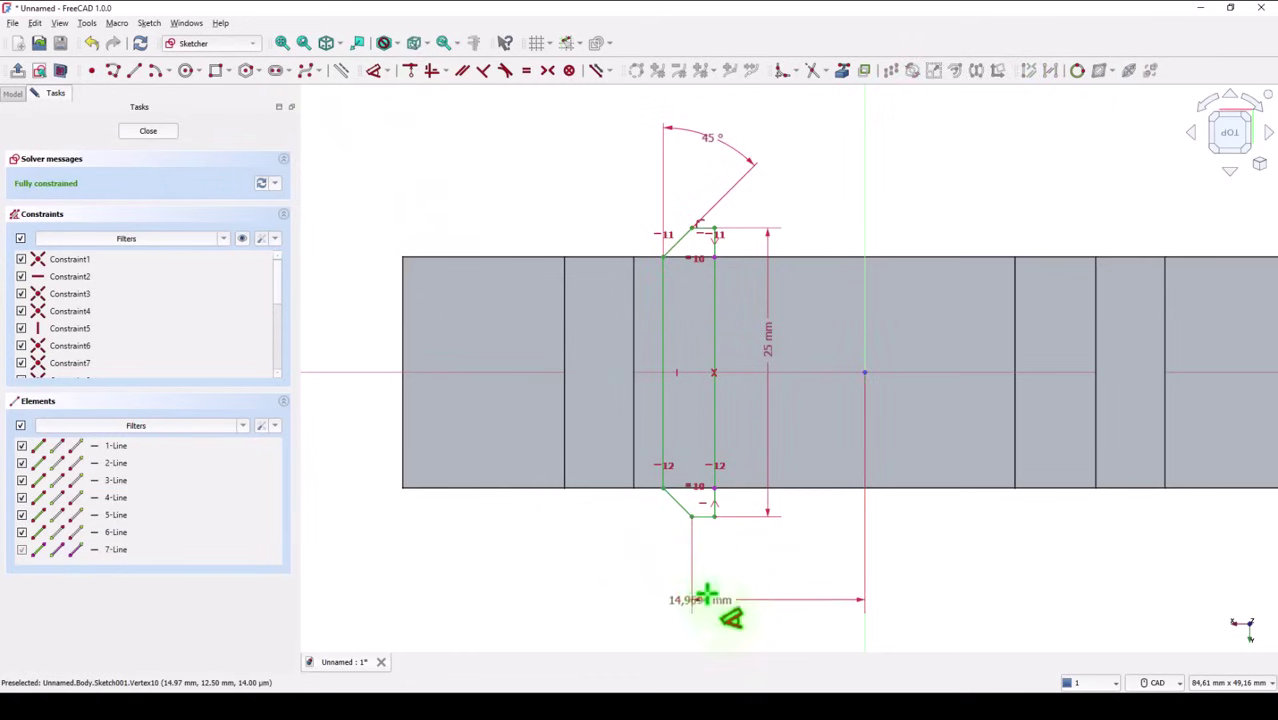
pyautogui.click(770, 570)
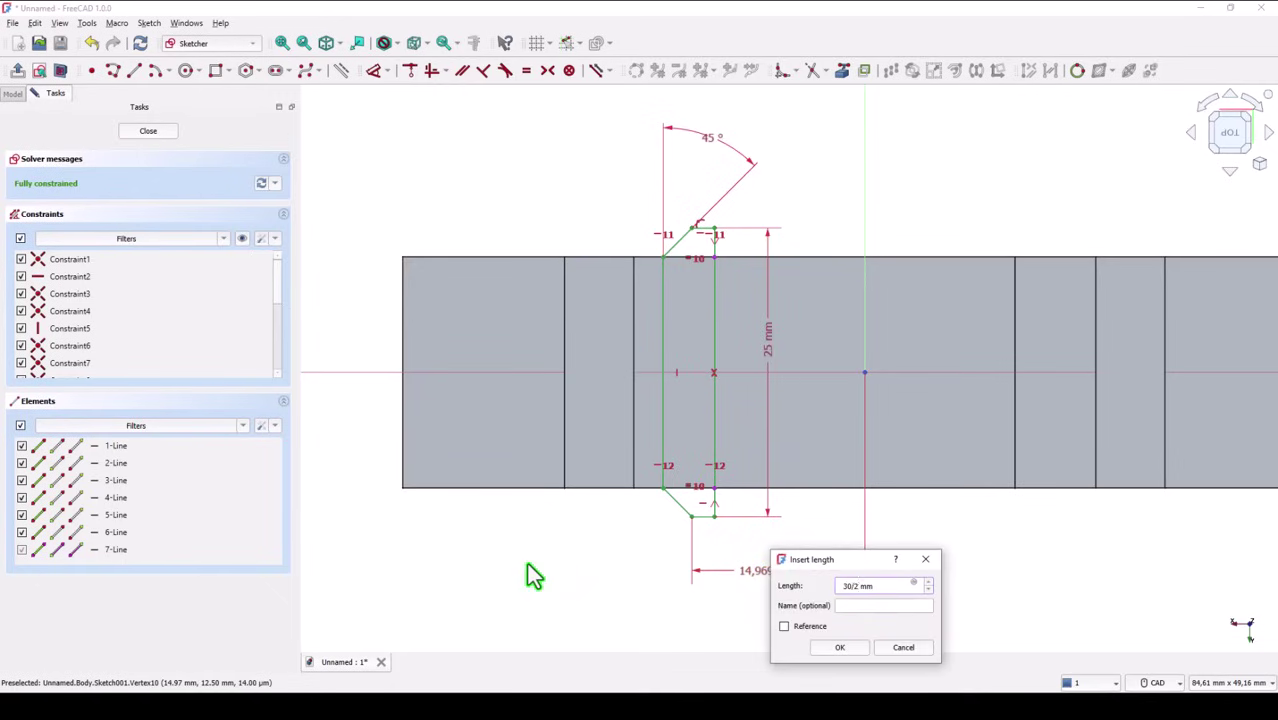
pyautogui.write('30/2')
pyautogui.press('Return')
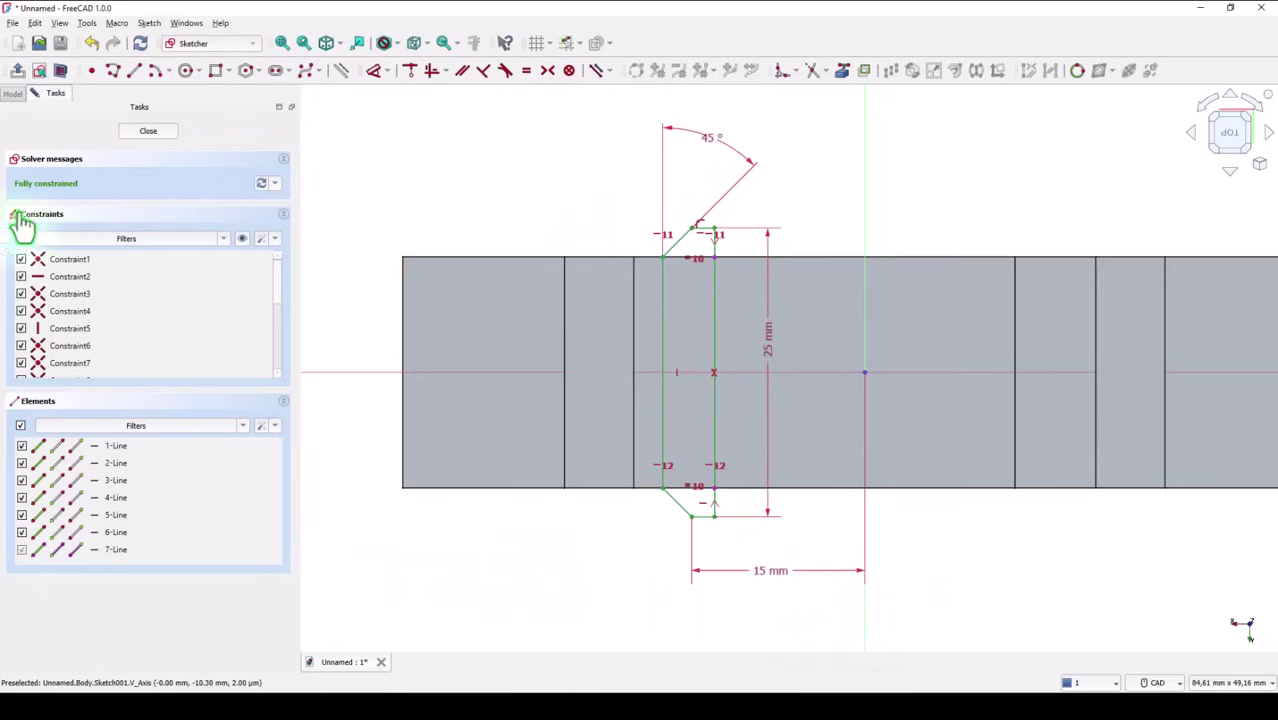
# Step: Revolve the closed profile 180°, non-symmetric and reversed, into a half-ring lip in the bore
pyautogui.click(148, 132)
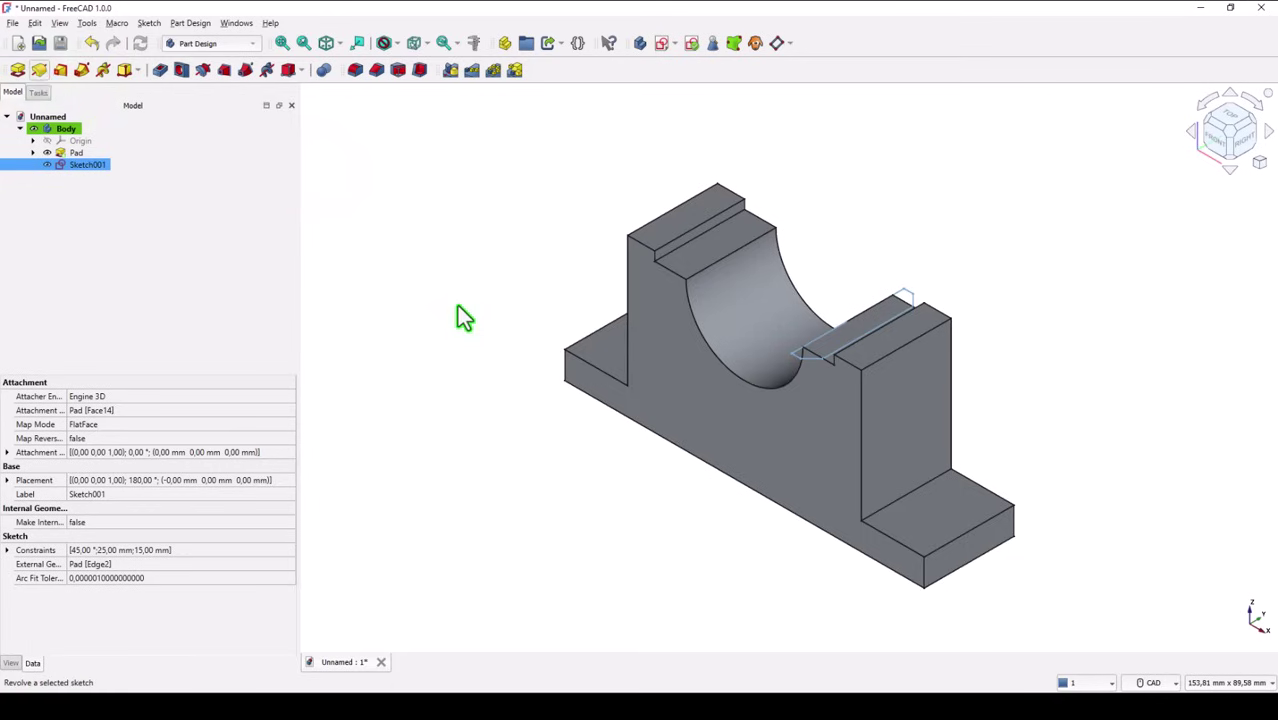
pyautogui.moveTo(759, 382); pyautogui.dragTo(711, 600, button='middle')
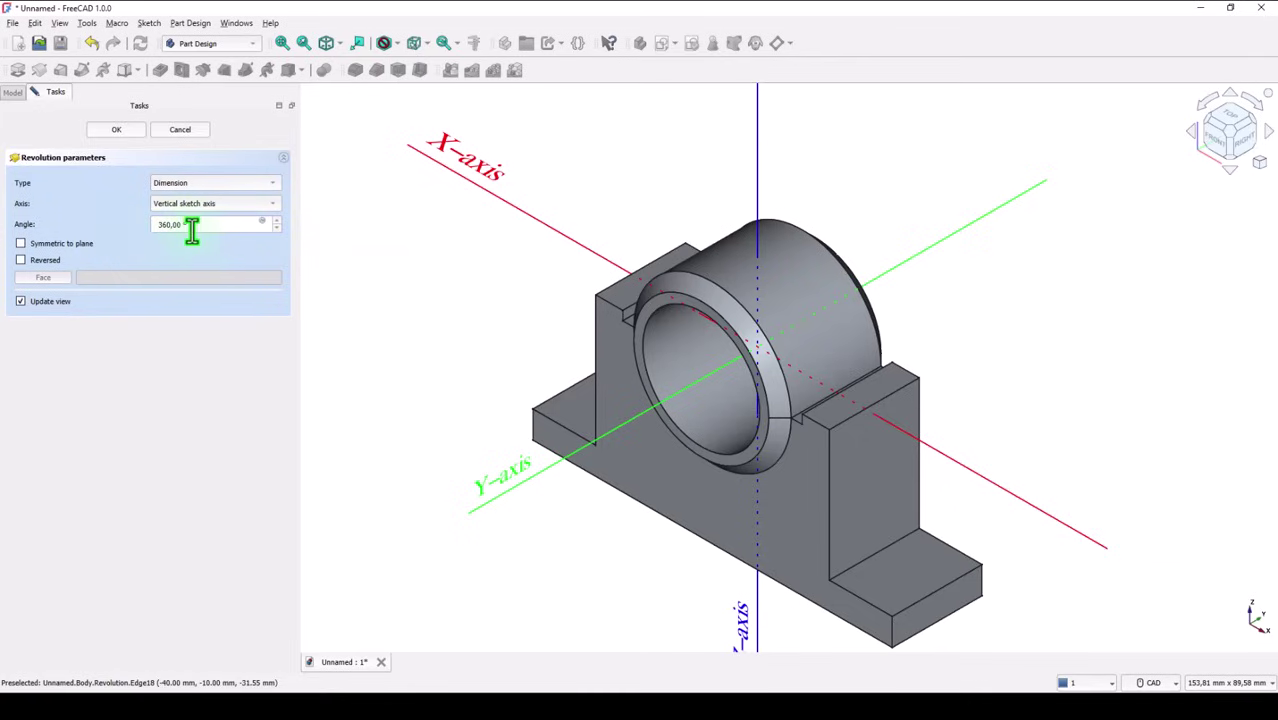
pyautogui.moveTo(194, 226); pyautogui.dragTo(142, 232)
pyautogui.click(152, 248)
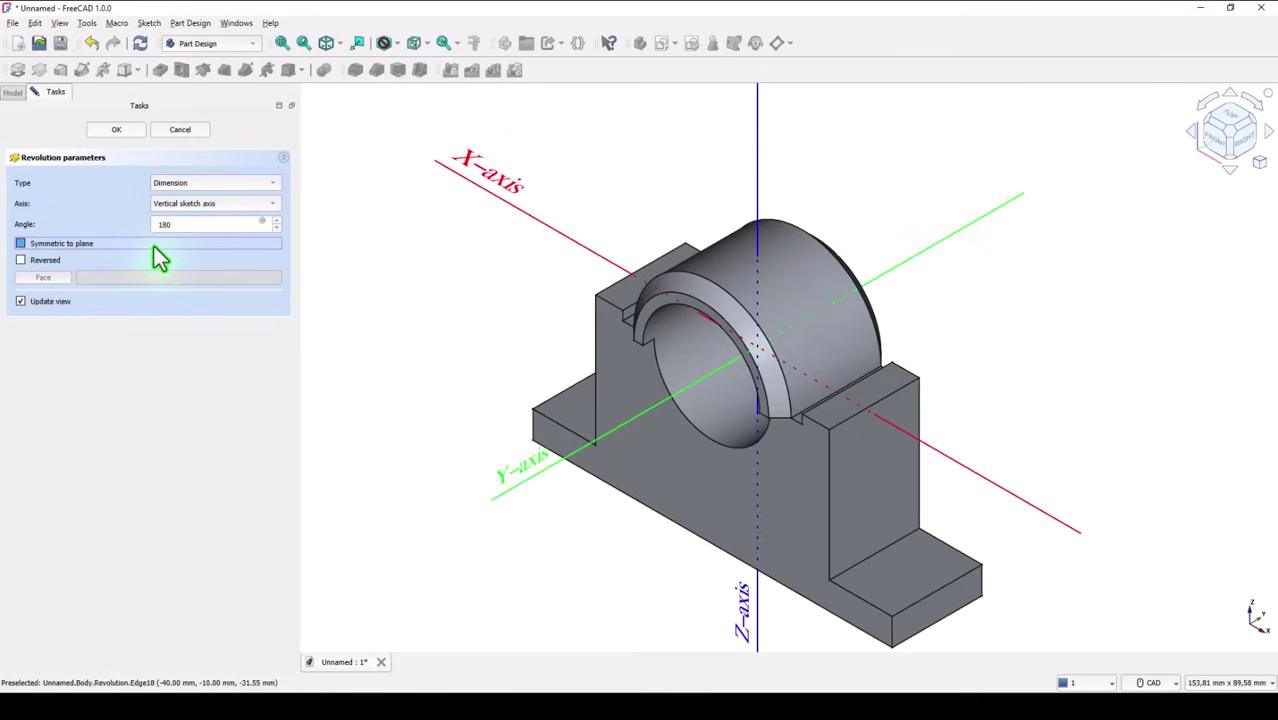
pyautogui.click(20, 261)
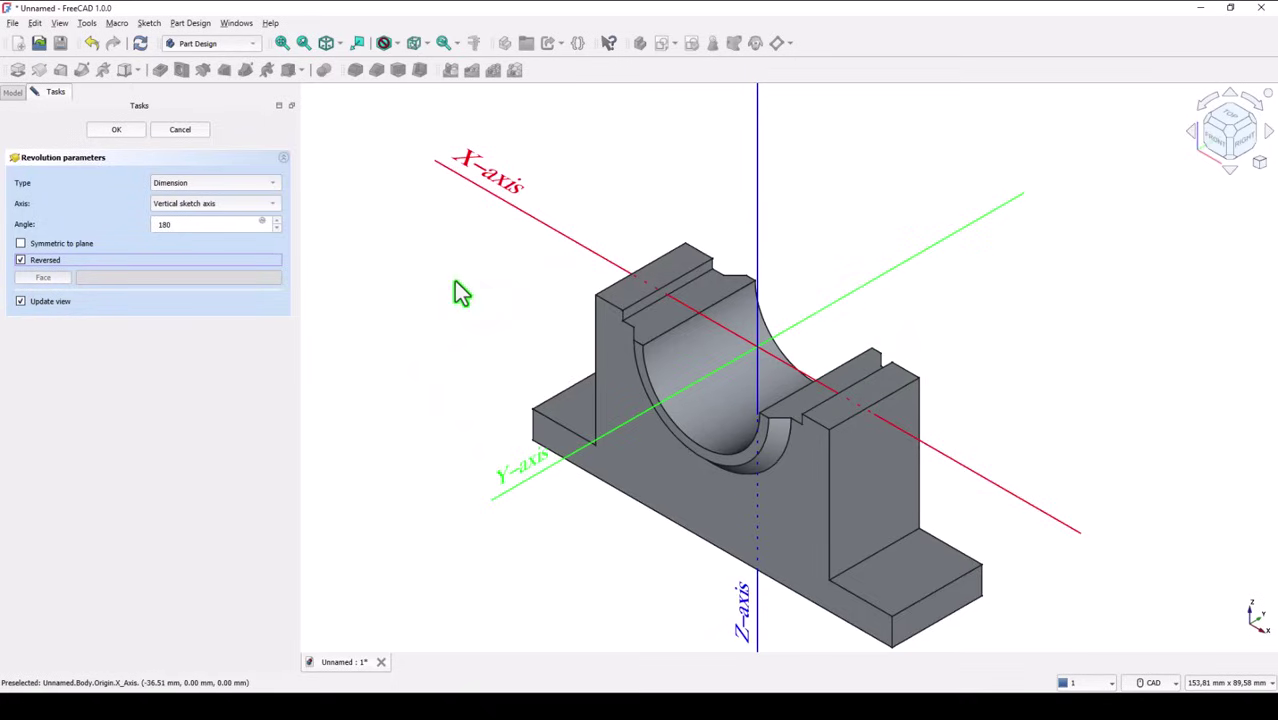
pyautogui.click(113, 131)
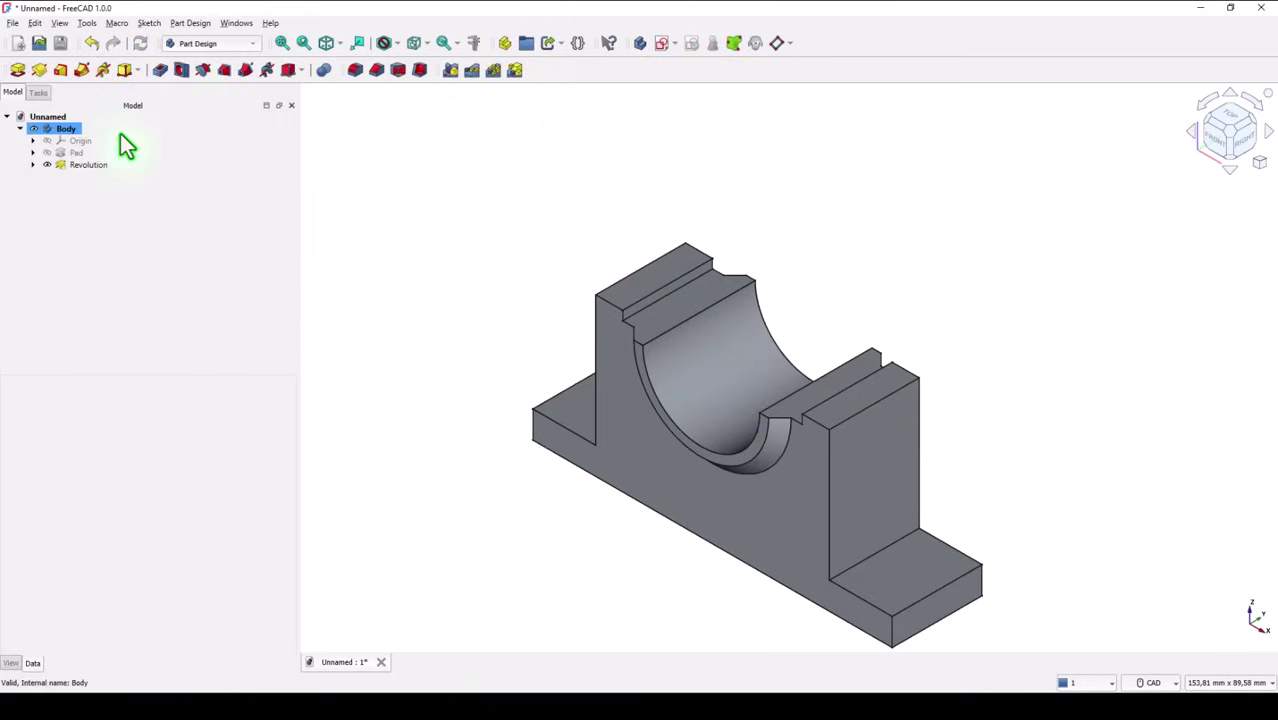
pyautogui.click(283, 44)
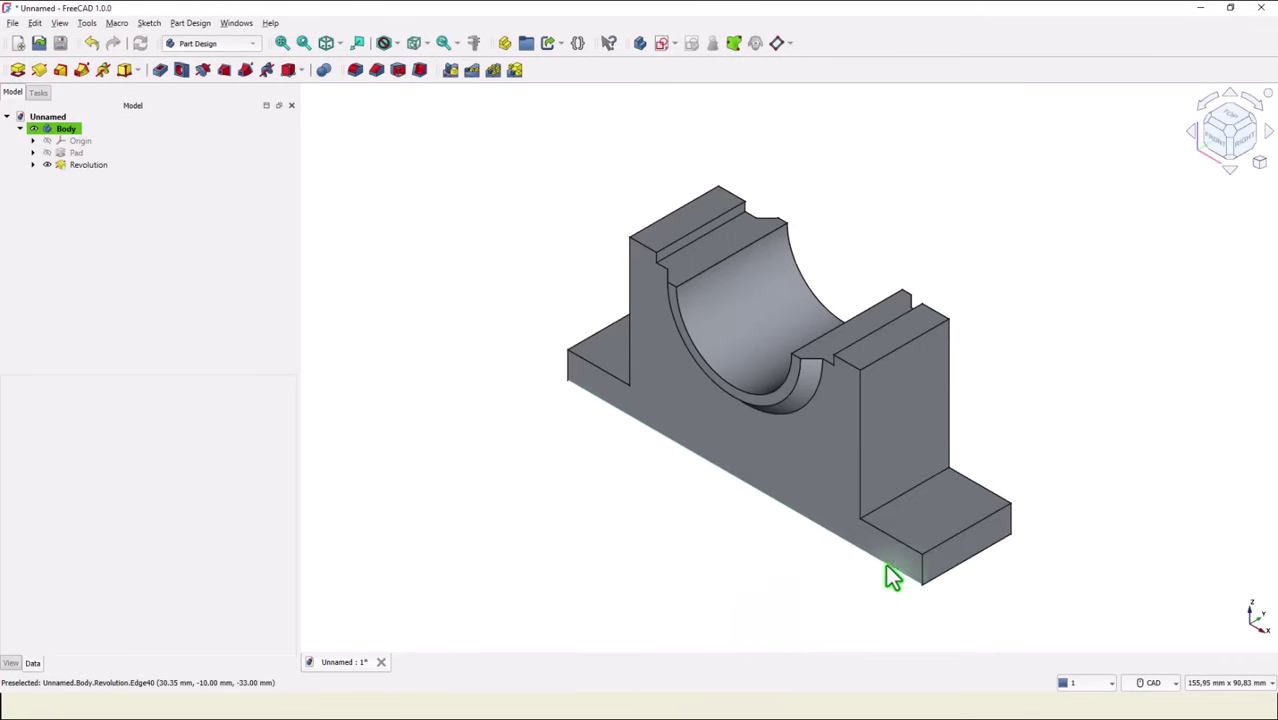
# Step: Sketch a 66 mm slot at 0° with 5 mm end radius on the right foot's top face
pyautogui.click(937, 523)
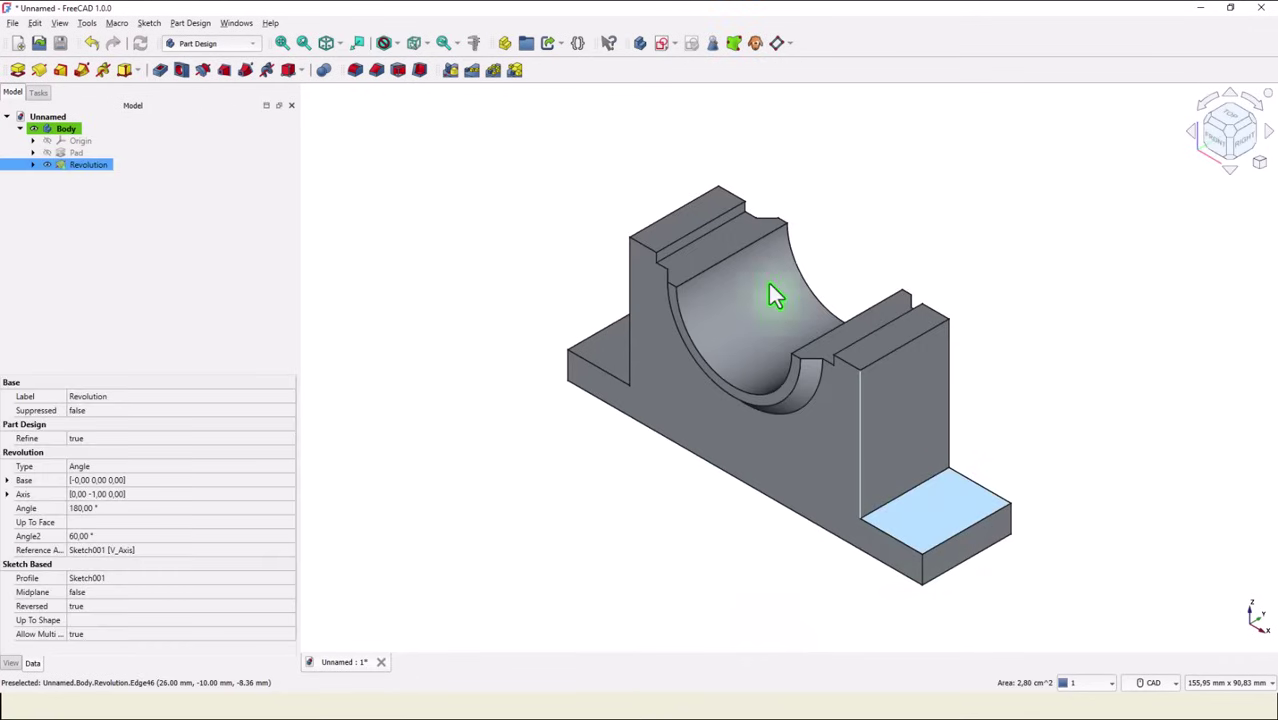
pyautogui.click(658, 48)
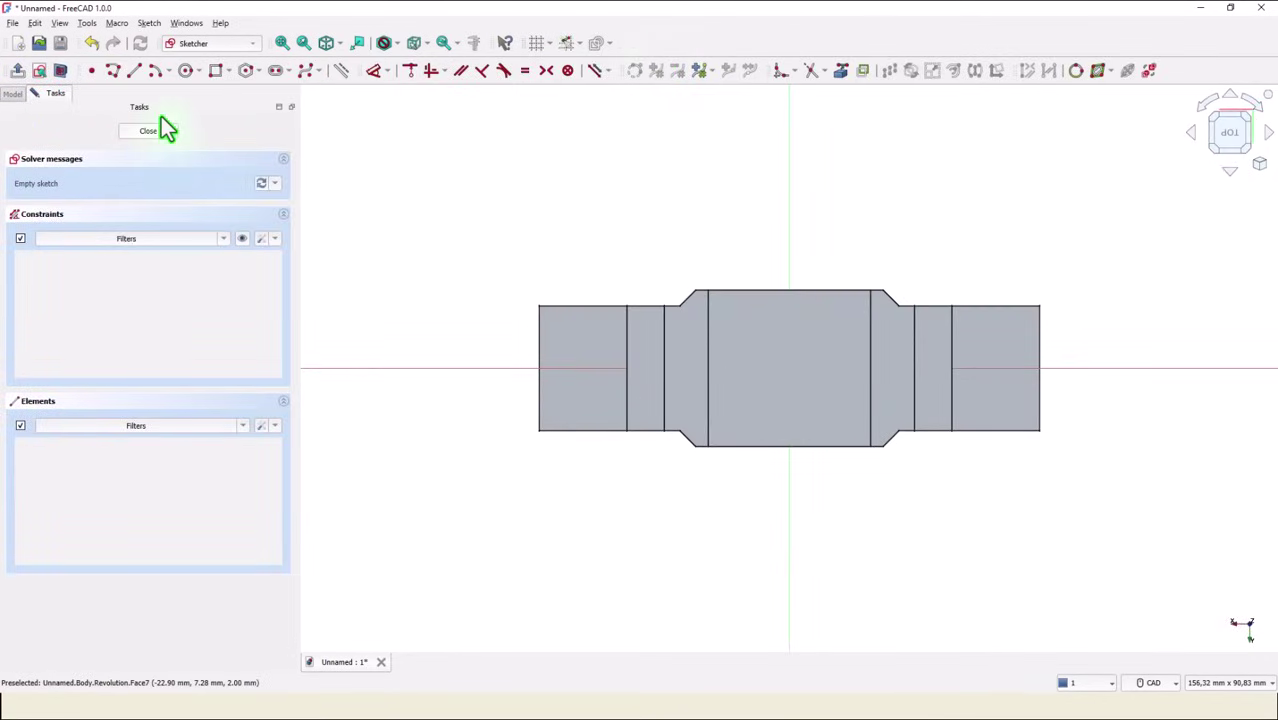
pyautogui.click(275, 70)
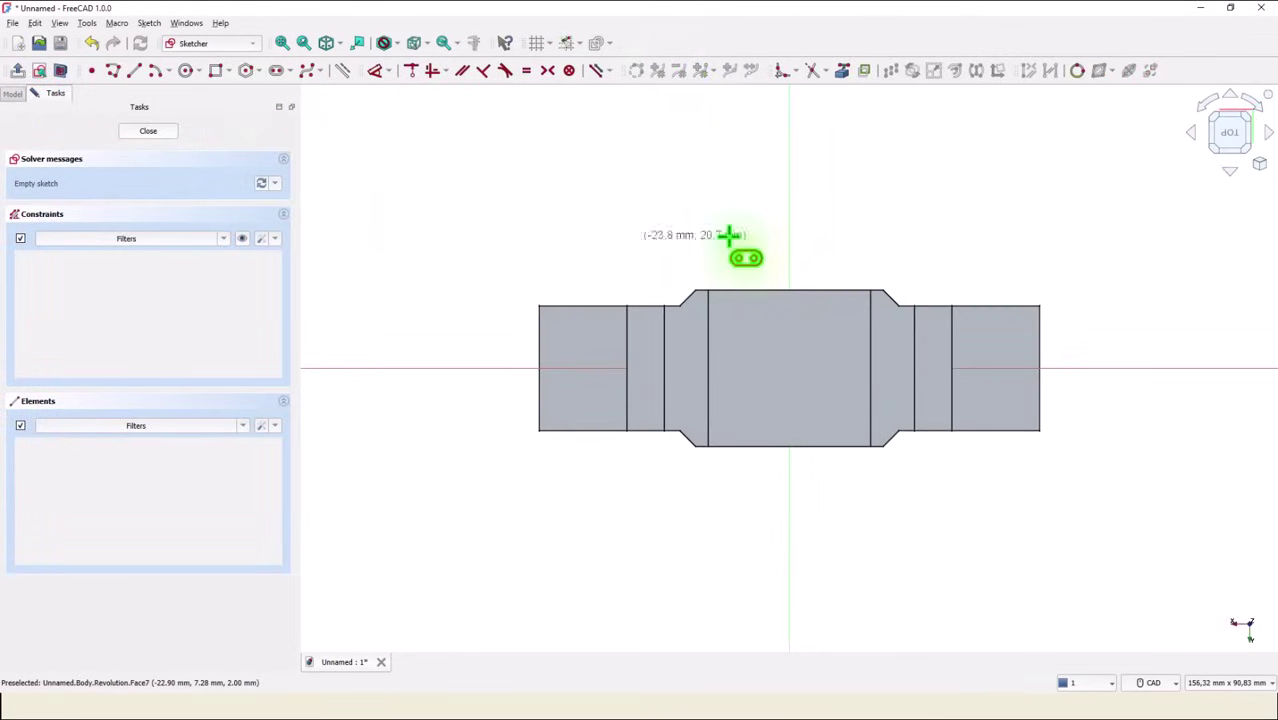
pyautogui.click(626, 210)
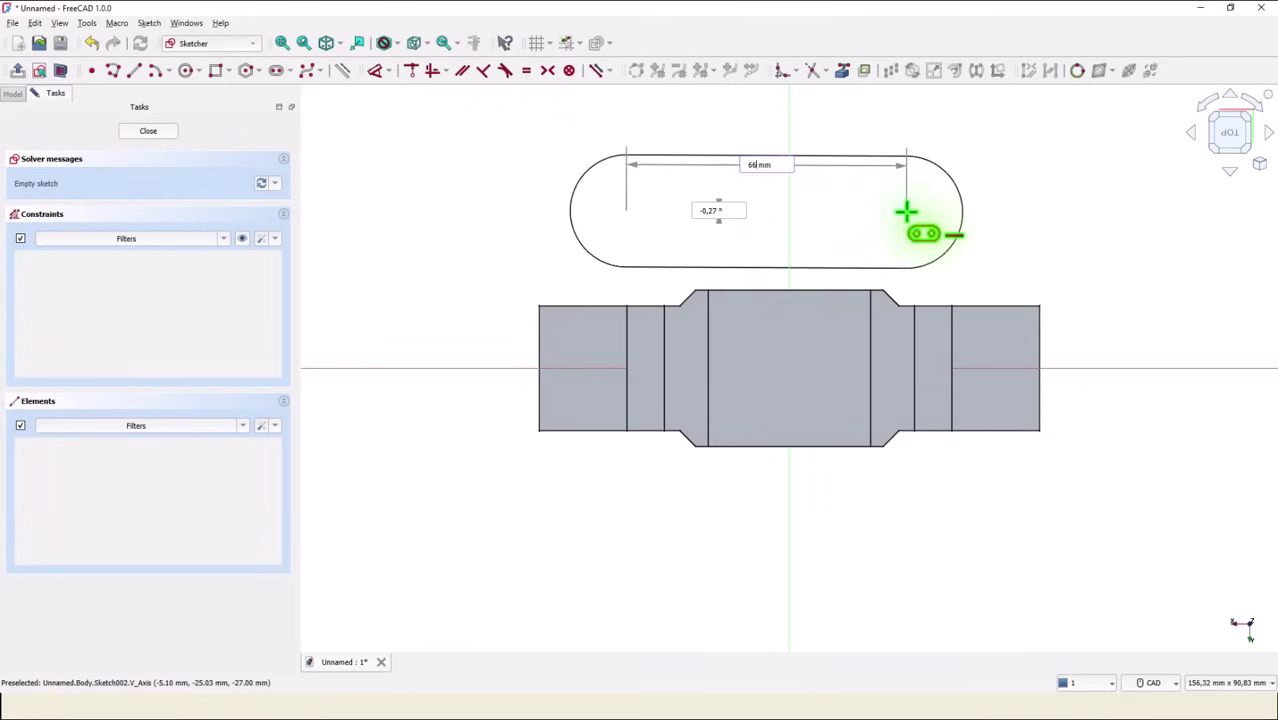
pyautogui.write('66')
pyautogui.press('Return')
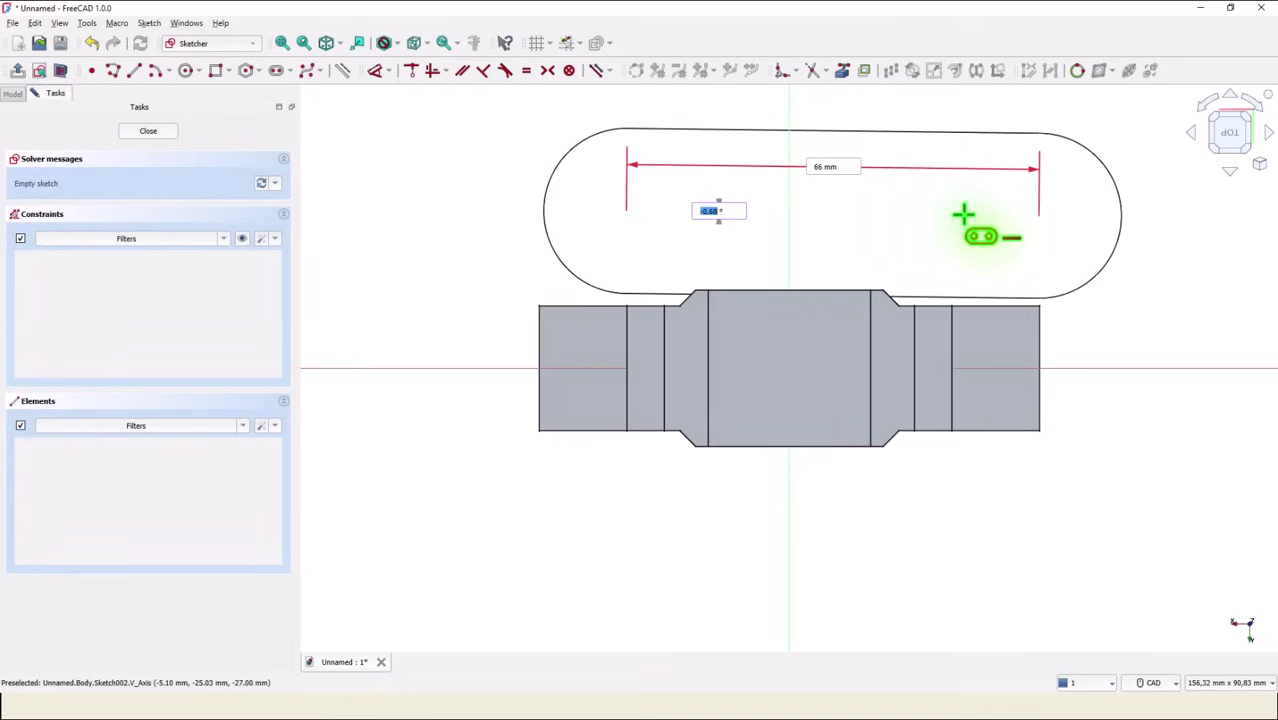
pyautogui.press('Return')
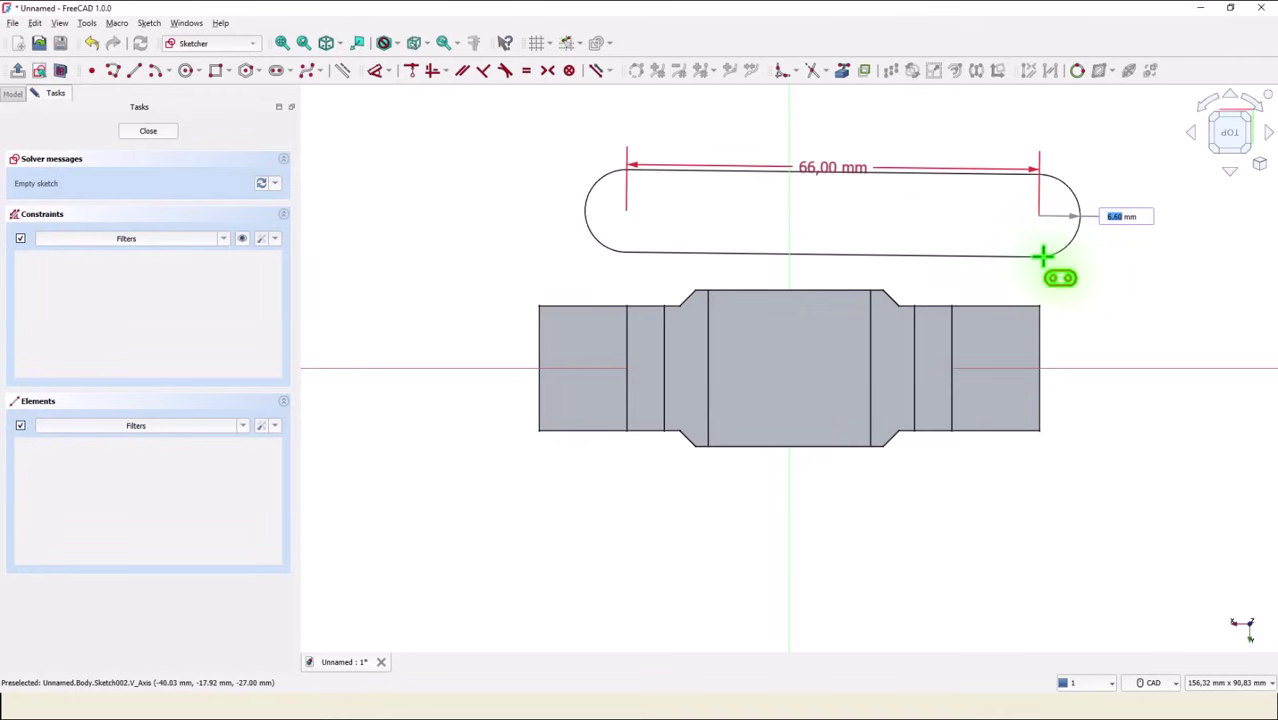
pyautogui.write('5')
pyautogui.press('Return')
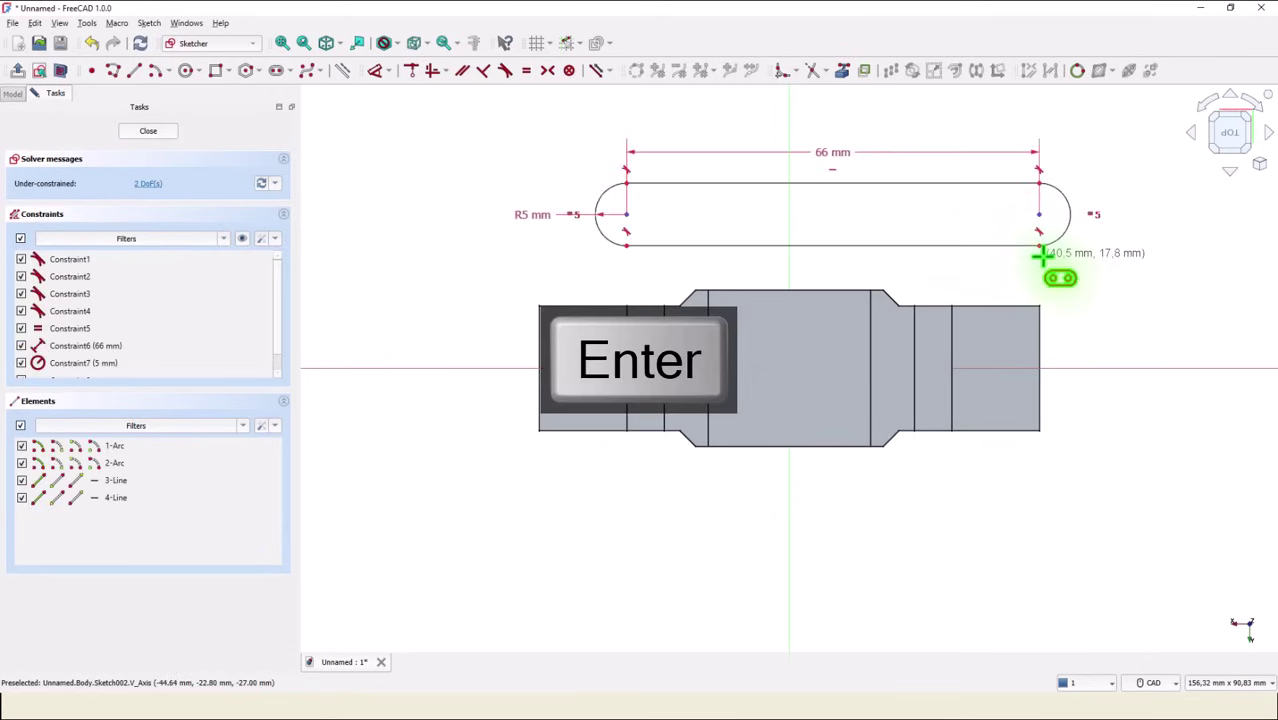
# Step: Turn on section view and make both slot arc centres symmetric about the origin
pyautogui.click(60, 70)
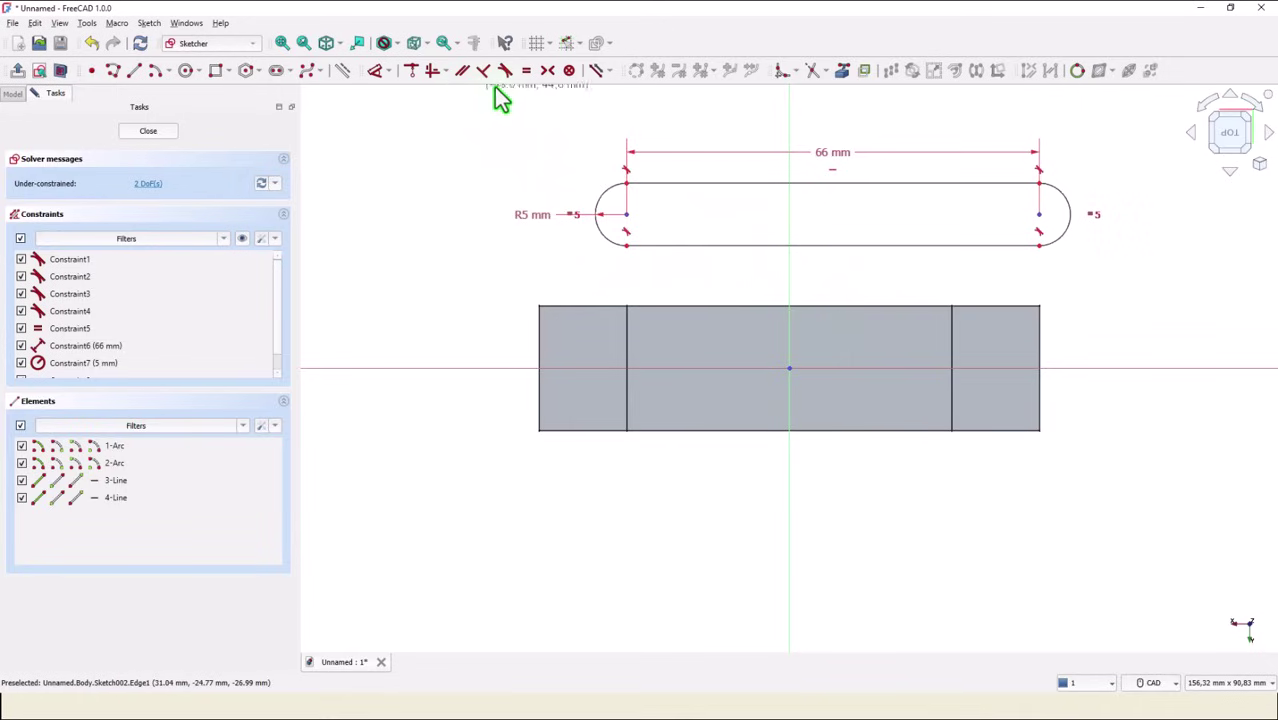
pyautogui.click(547, 71)
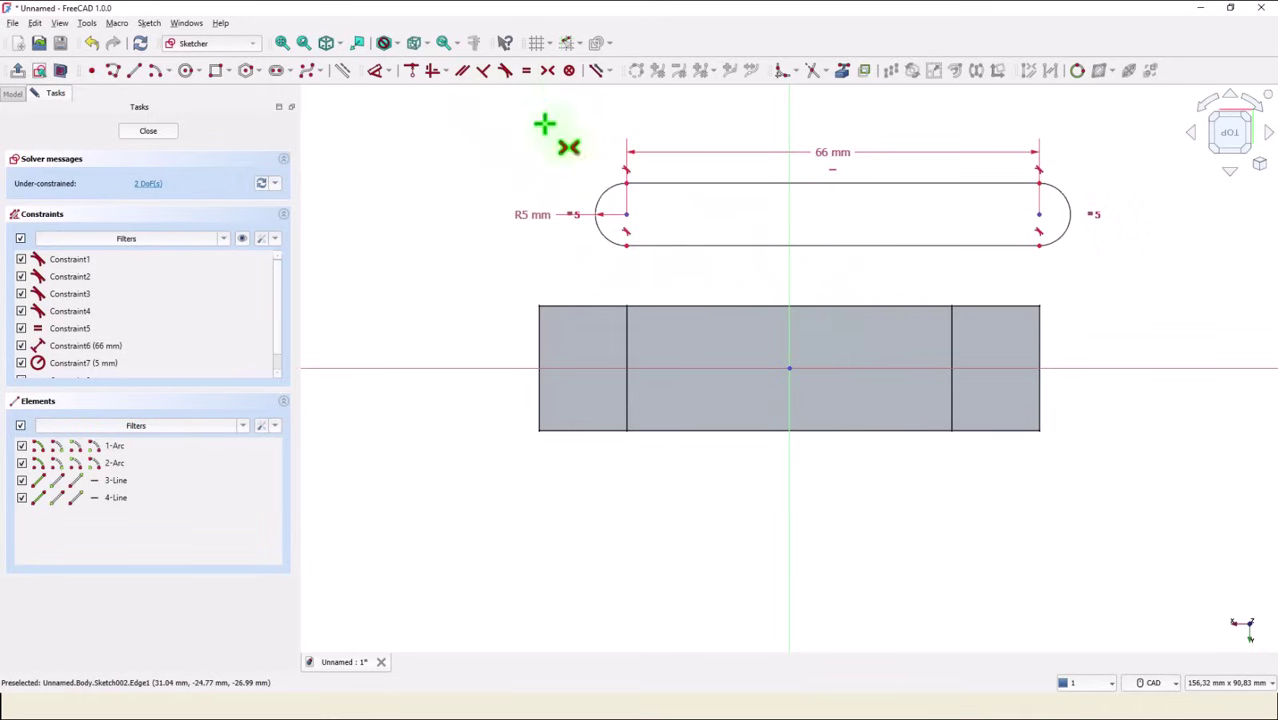
pyautogui.click(627, 215)
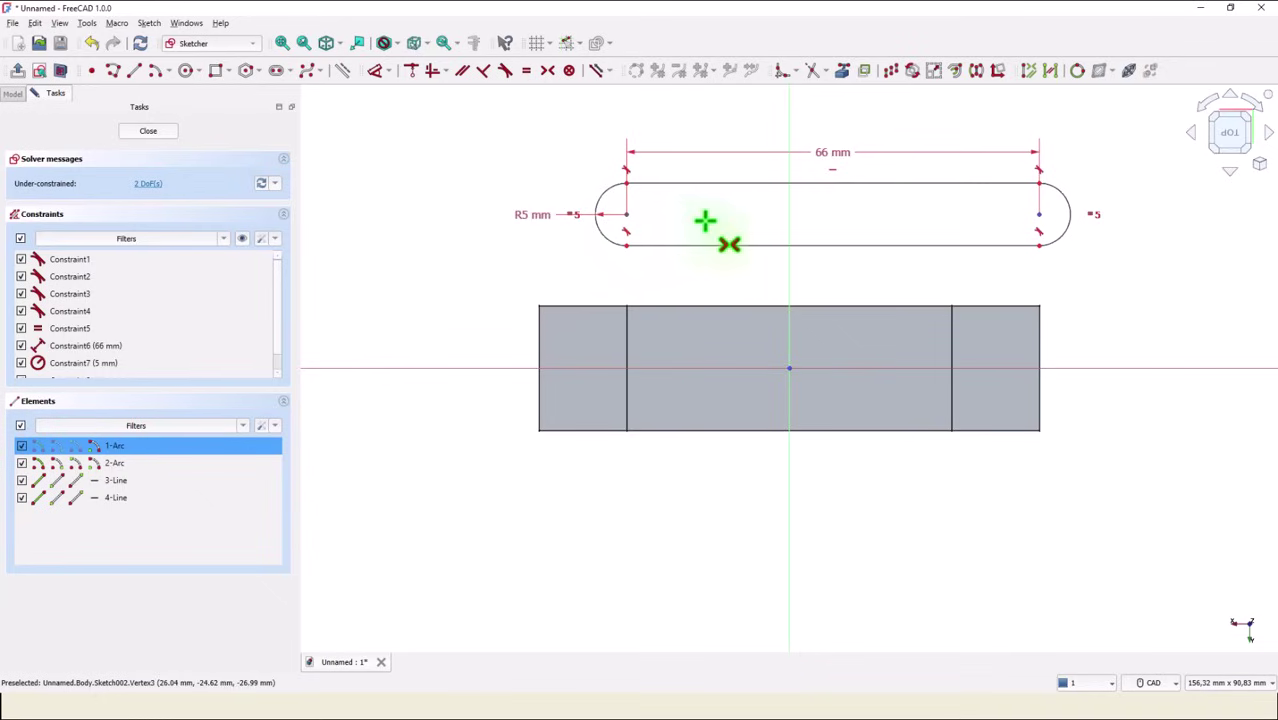
pyautogui.click(1040, 215)
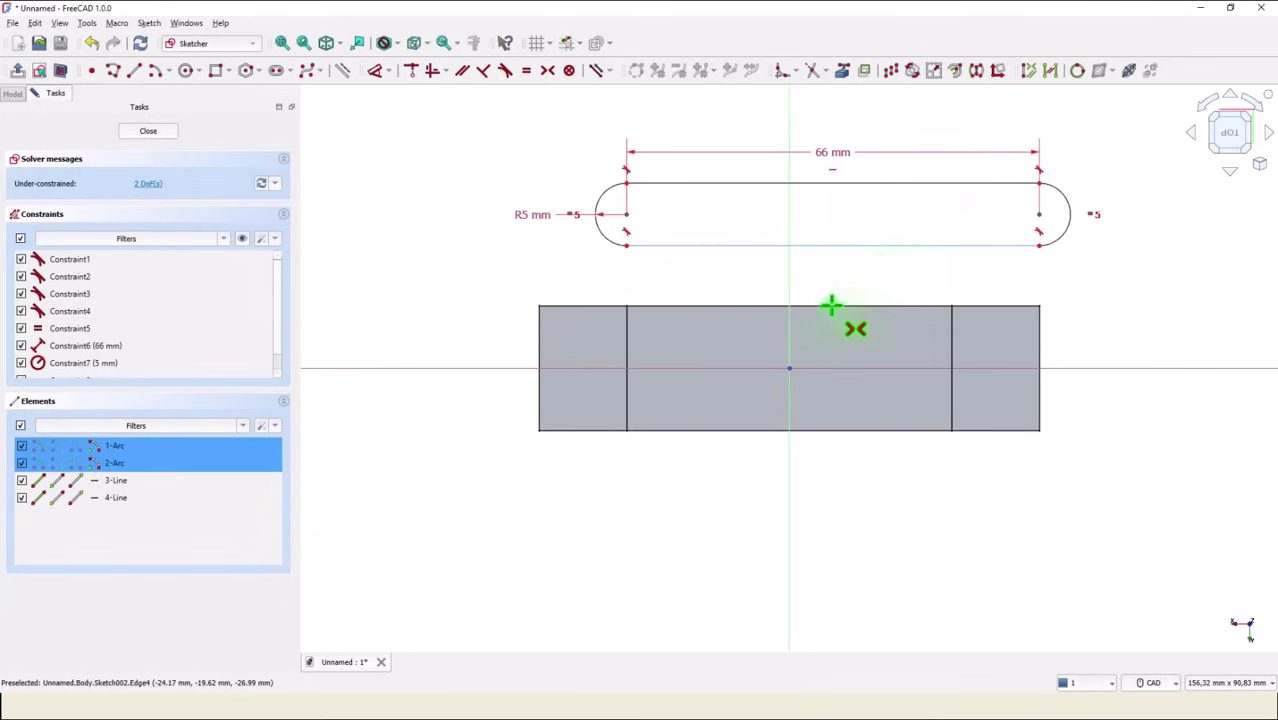
pyautogui.click(789, 369)
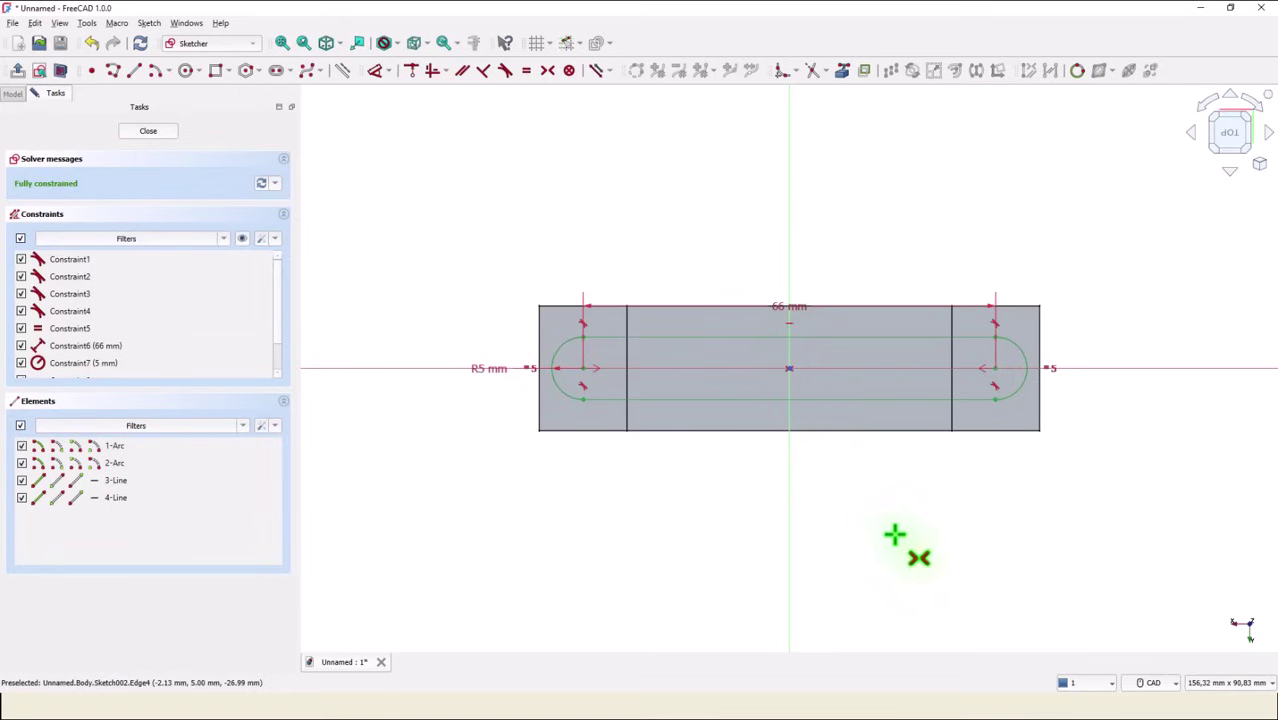
# Step: Pad the slot sketch 3.5 mm (9,5-6) reversed, then select the part's front face
pyautogui.click(146, 132)
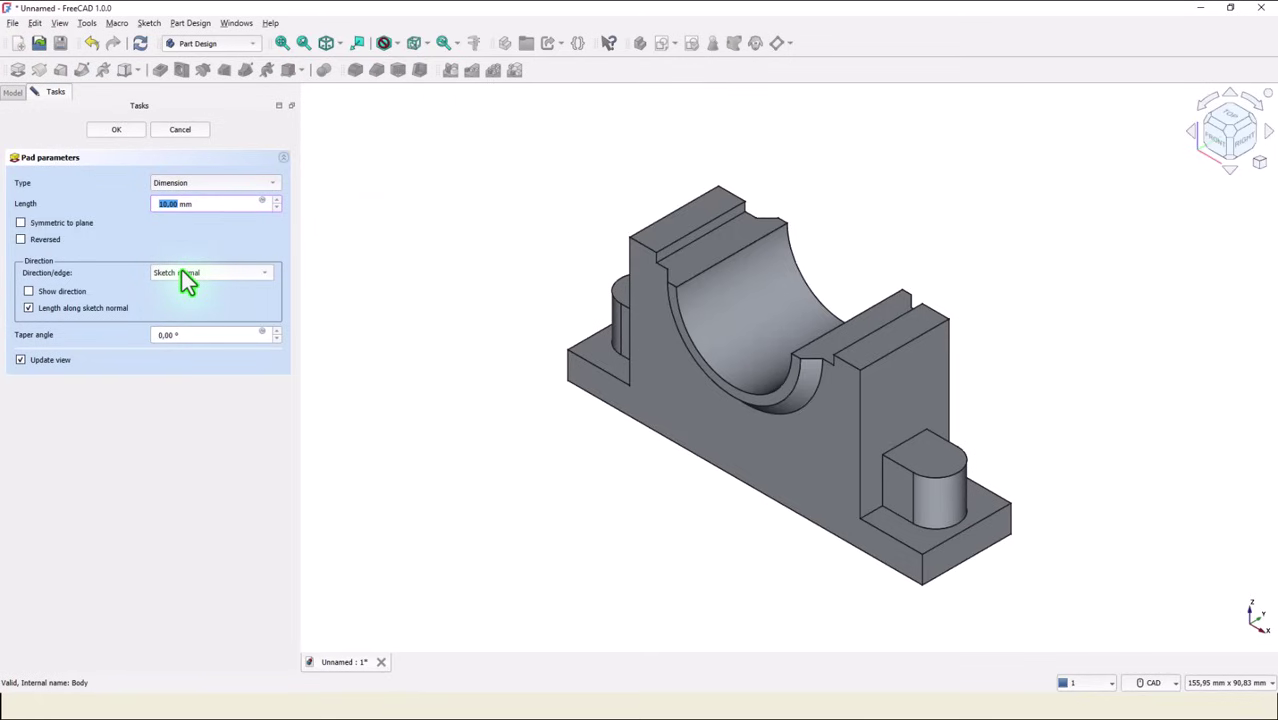
pyautogui.write('9,5')
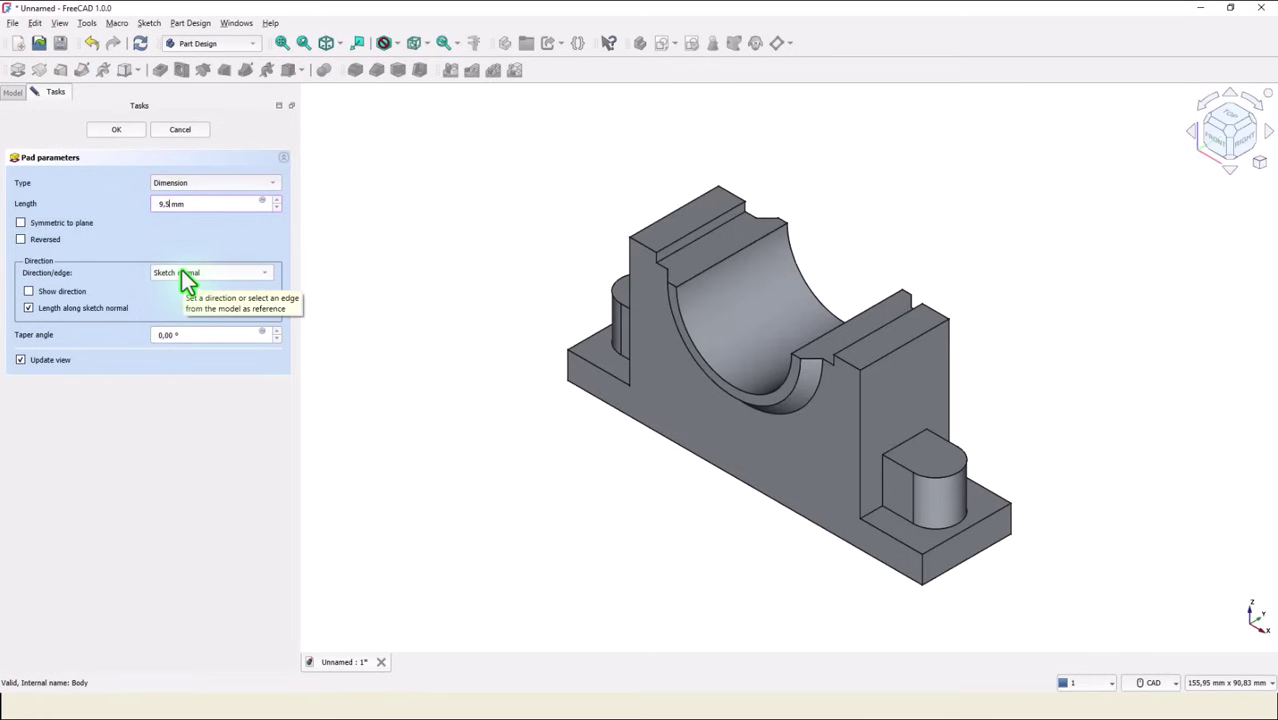
pyautogui.write('-6')
pyautogui.click(143, 237)
pyautogui.click(120, 130)
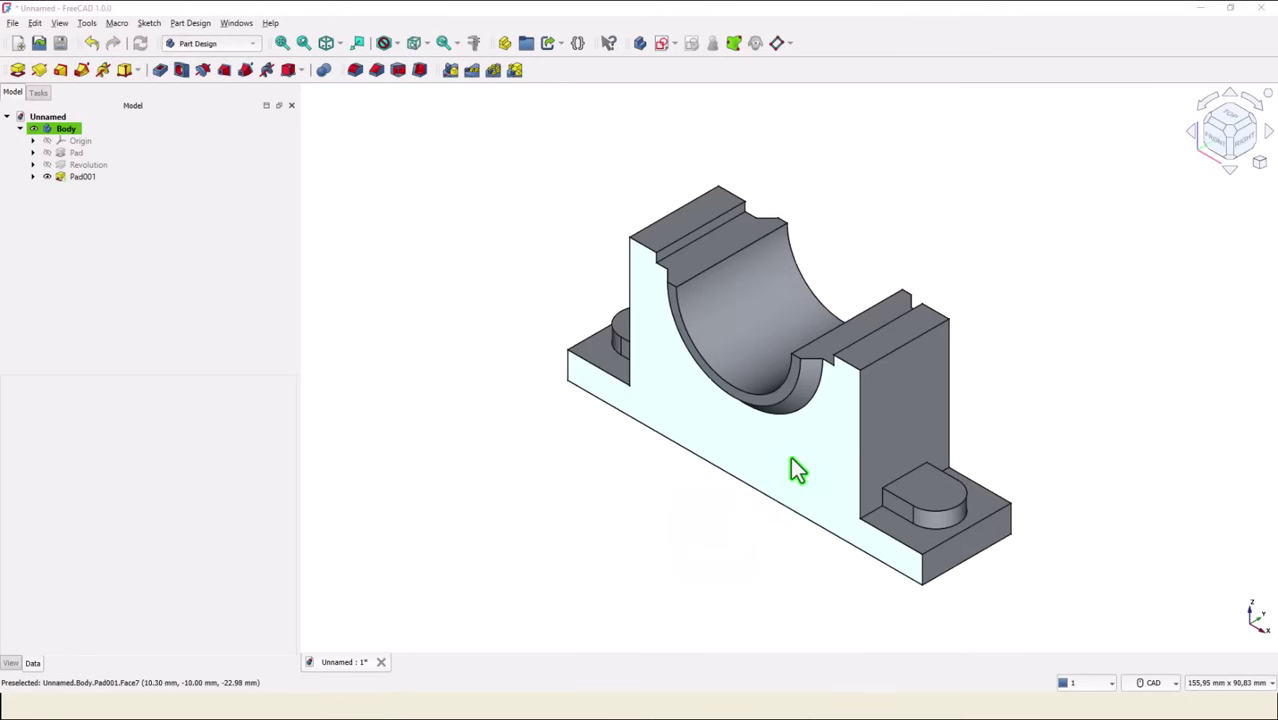
pyautogui.click(795, 470)
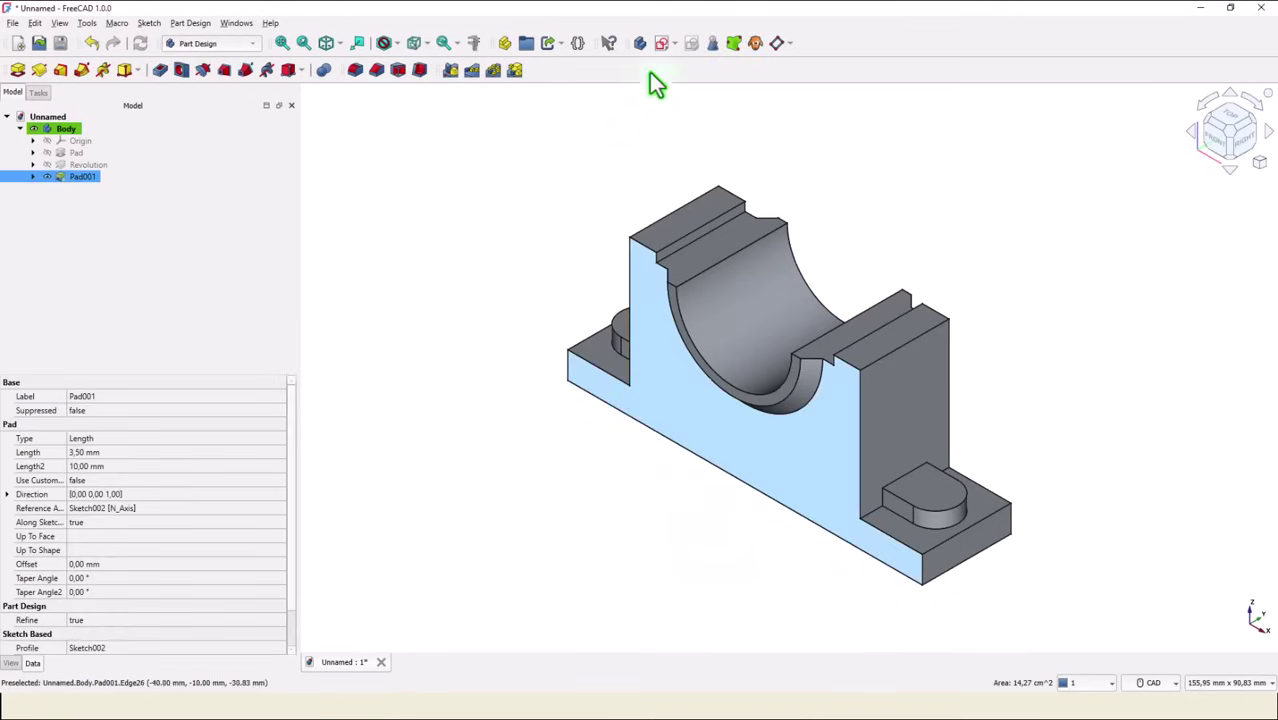
# Step: On the front face, reference the bottom edge and draw a closed trapezoid groove outline on it
pyautogui.click(661, 44)
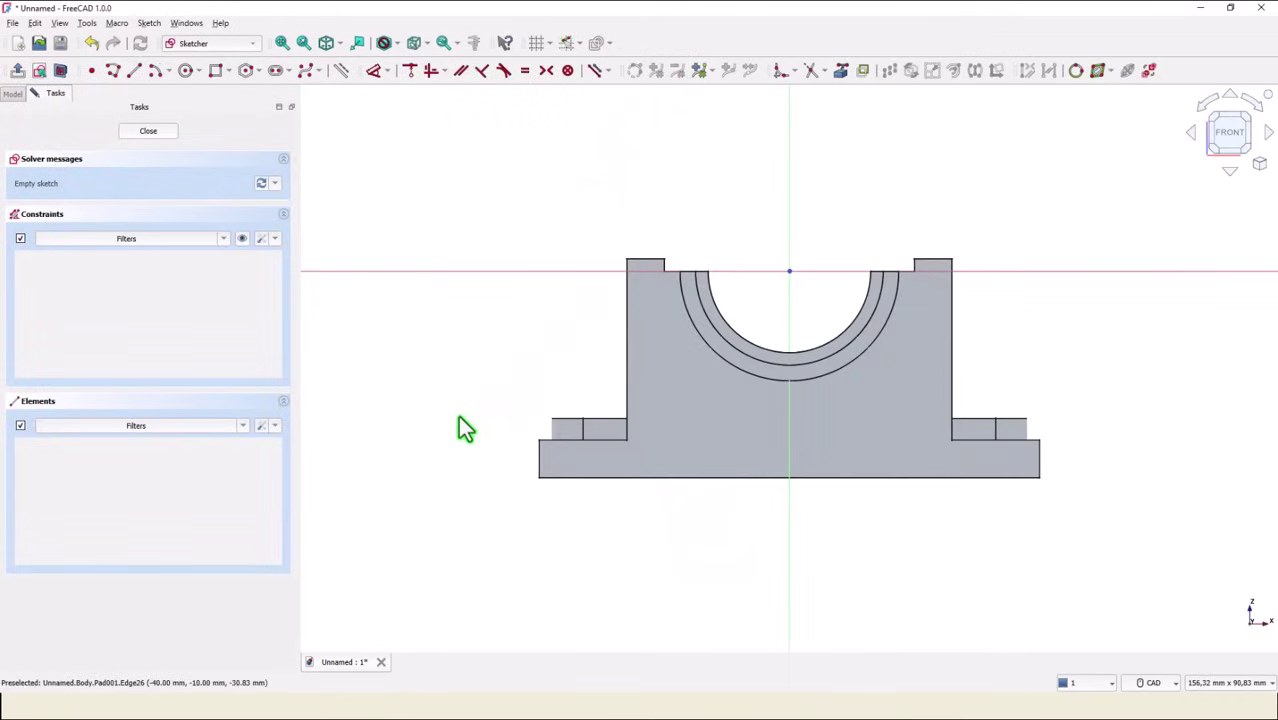
pyautogui.click(842, 73)
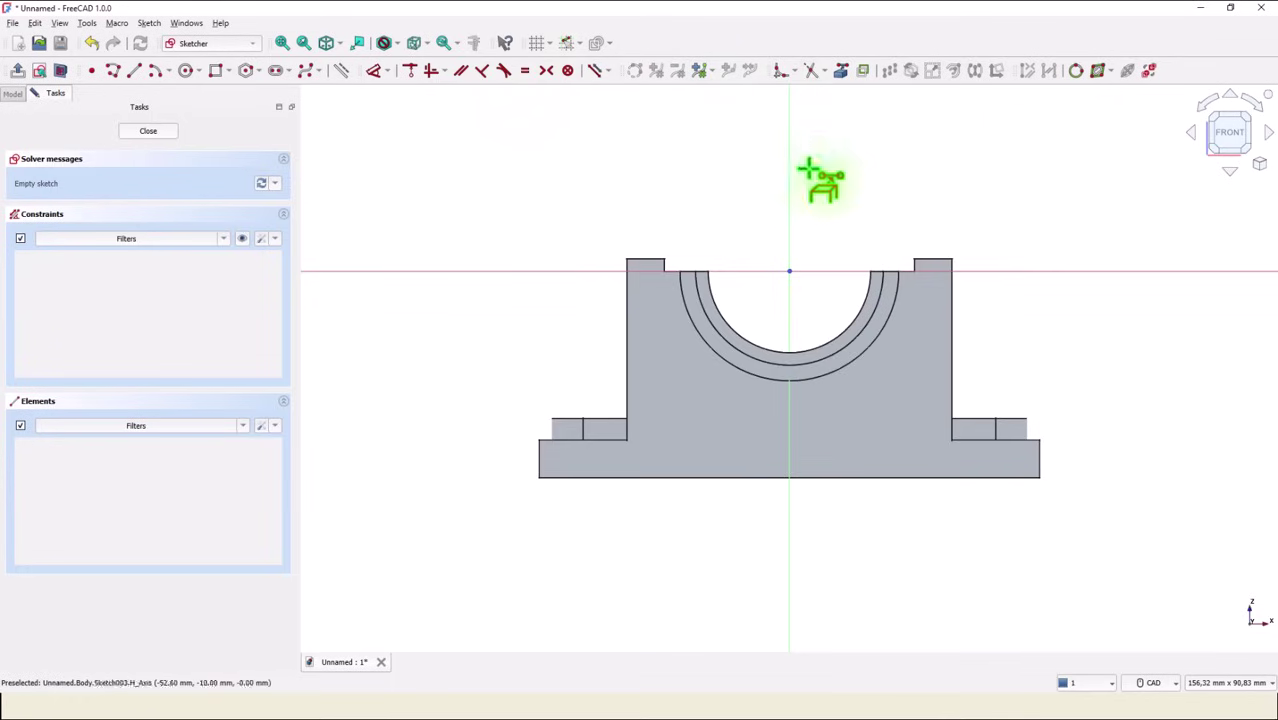
pyautogui.click(736, 478)
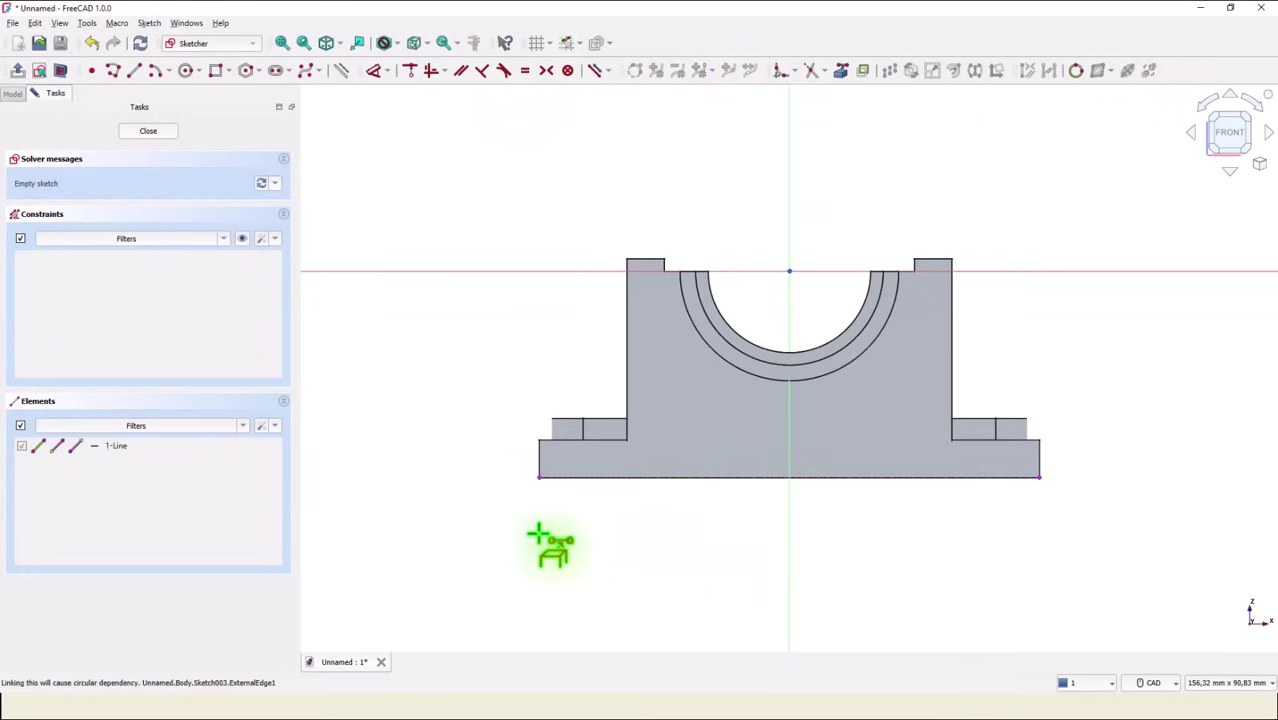
pyautogui.click(114, 72)
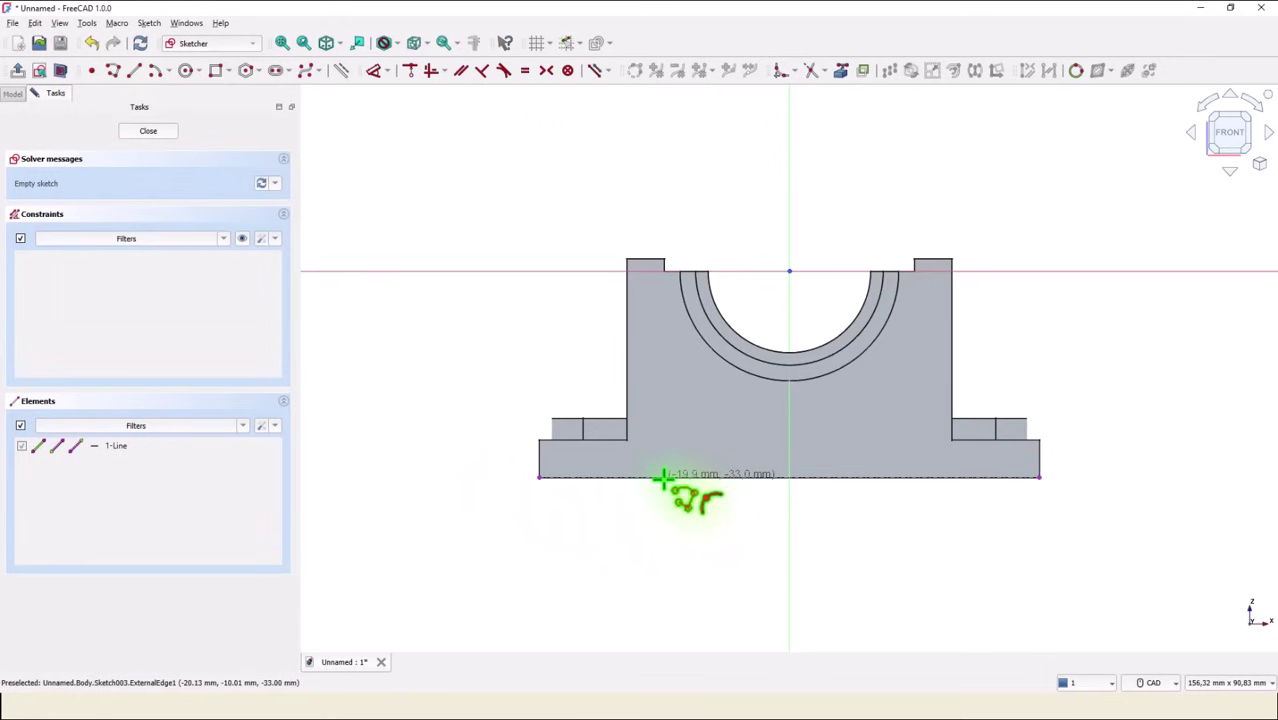
pyautogui.click(609, 477)
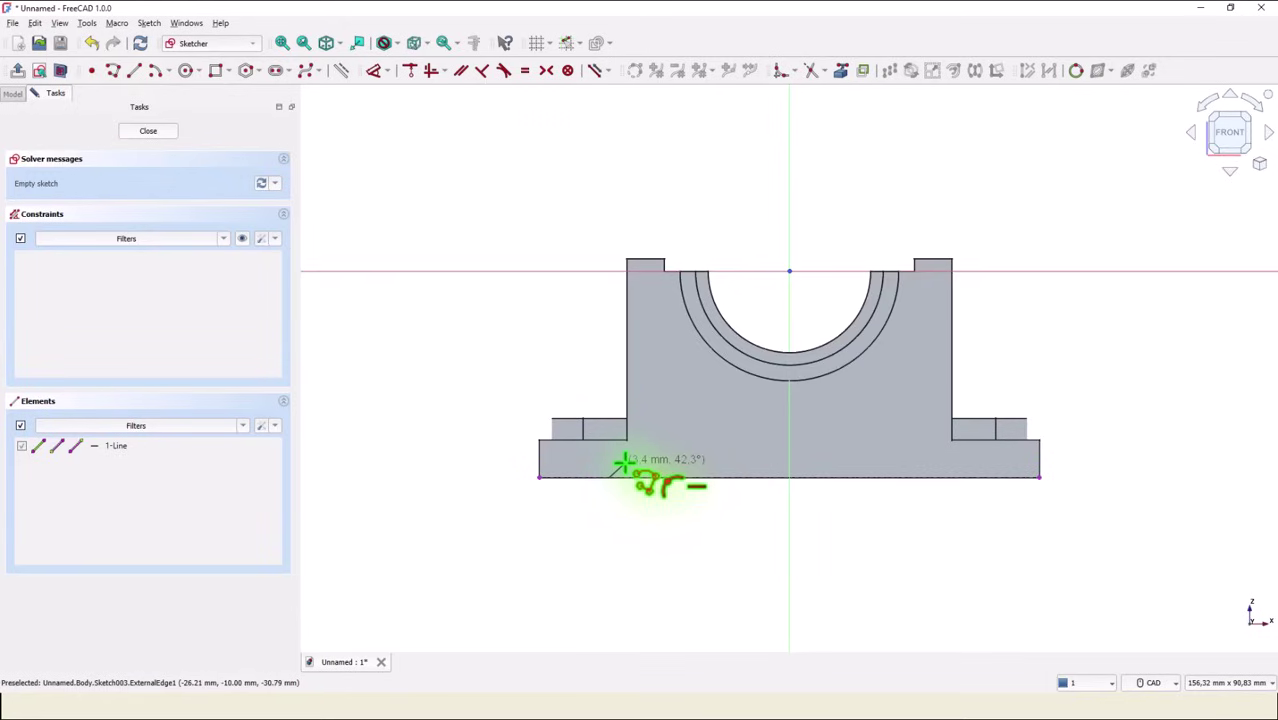
pyautogui.click(623, 463)
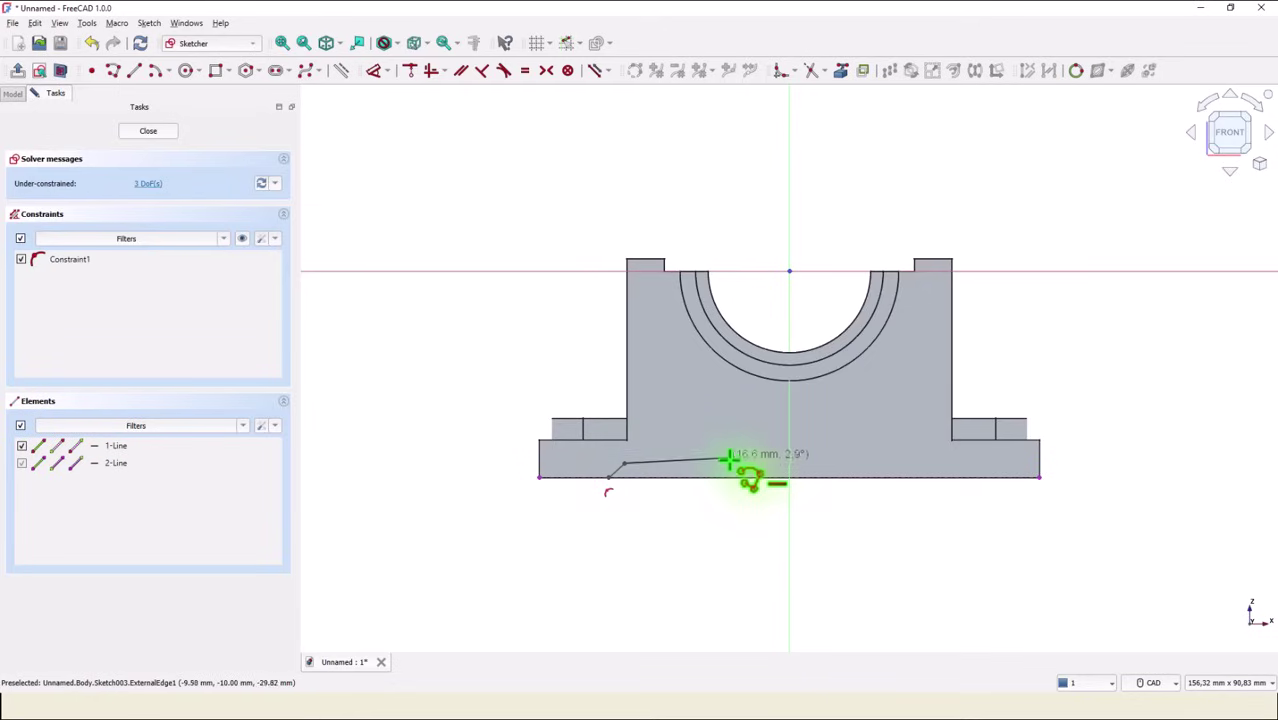
pyautogui.click(731, 464)
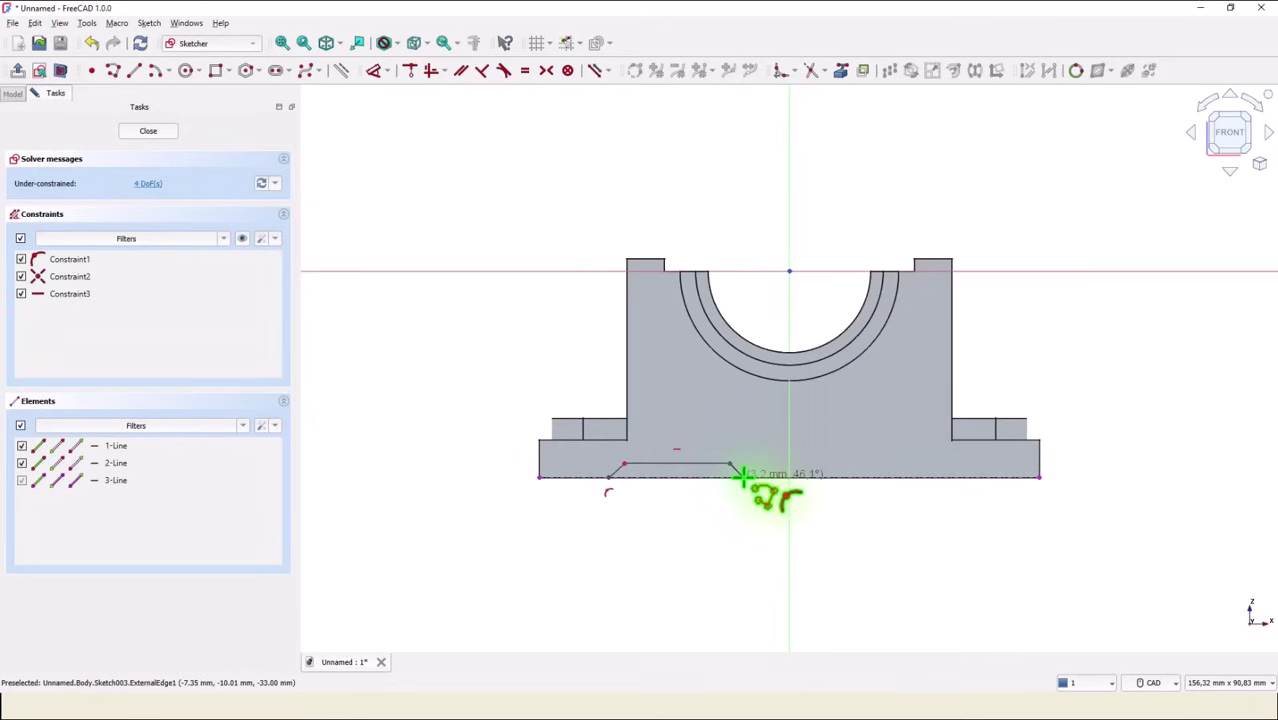
pyautogui.click(742, 477)
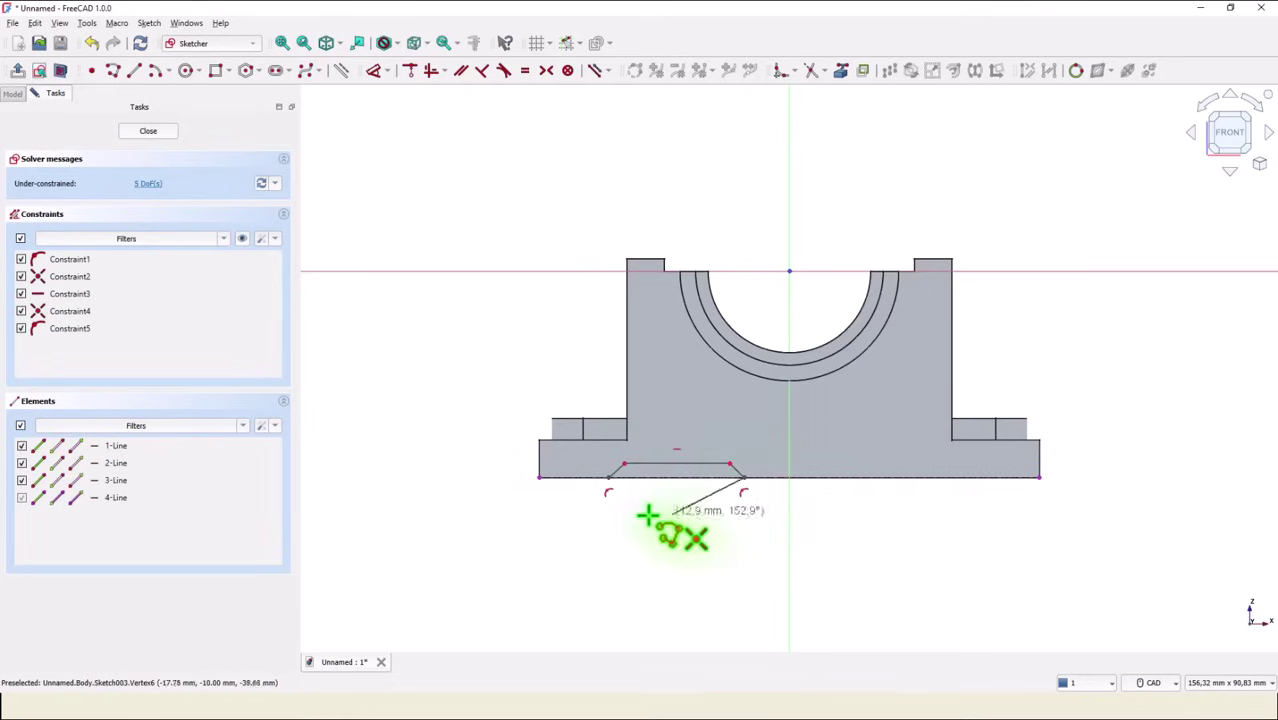
pyautogui.click(608, 478)
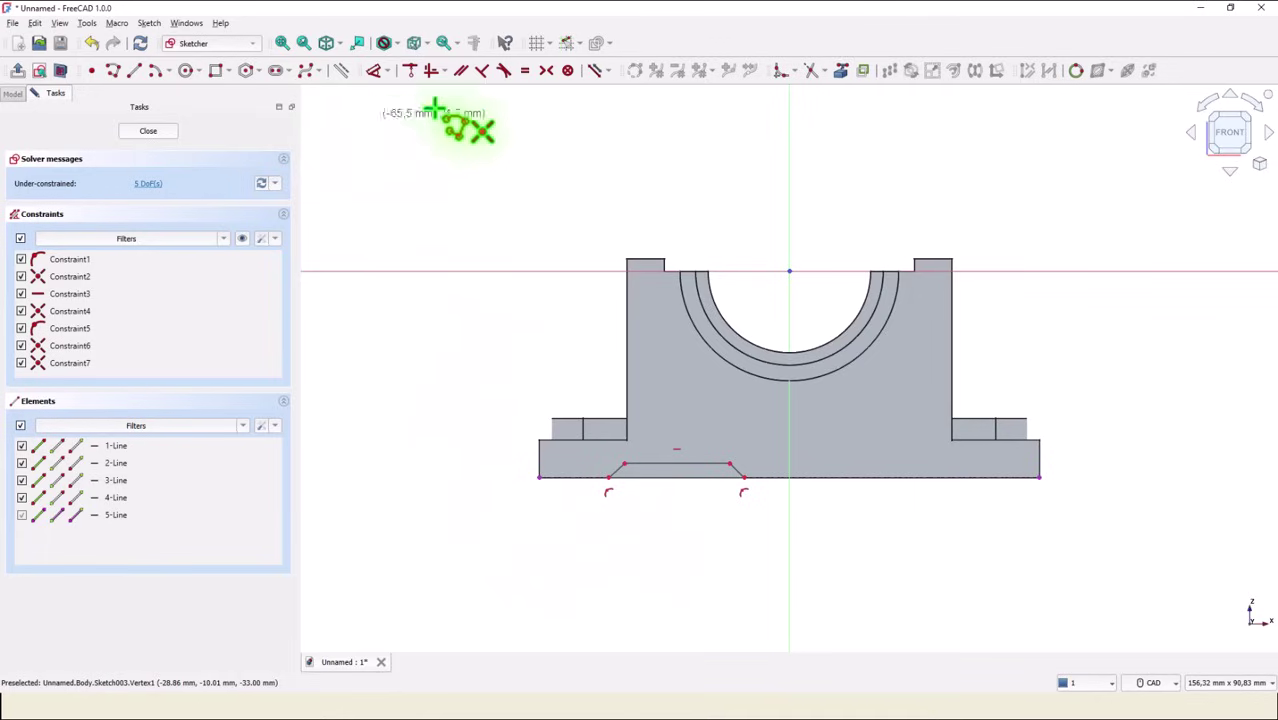
# Step: Make the groove's two slanted sides equal in length
pyautogui.click(525, 70)
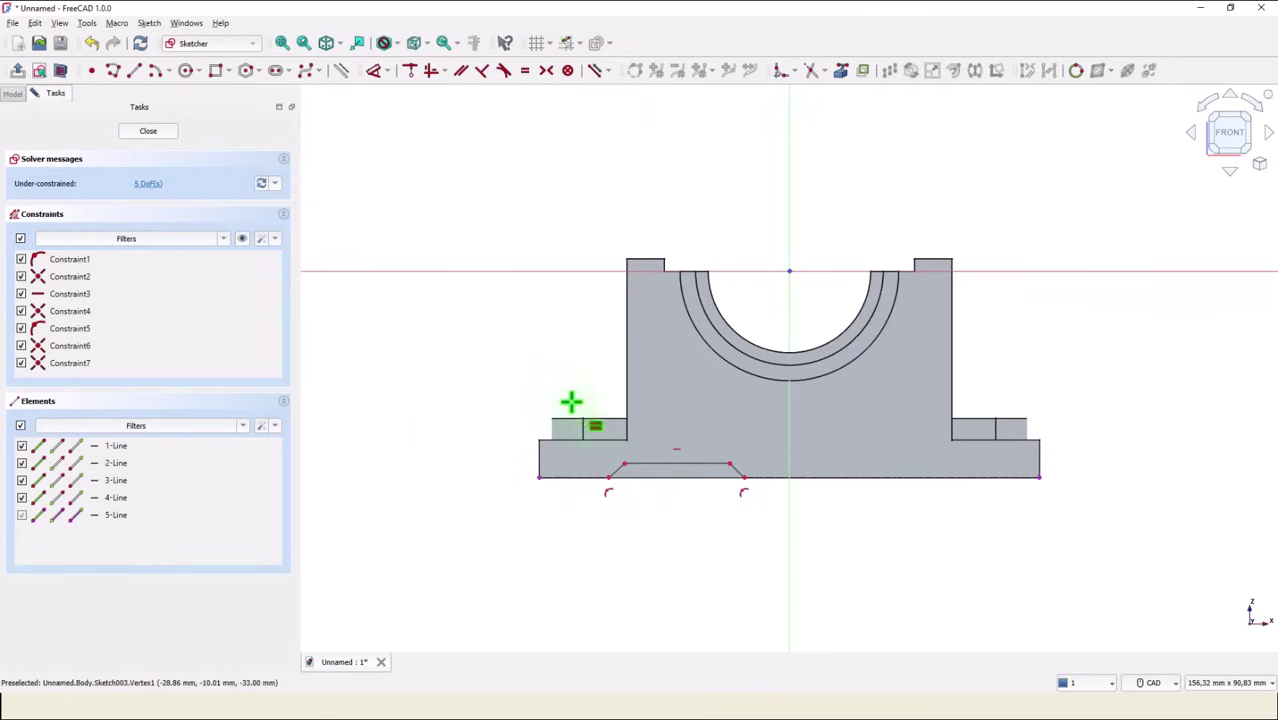
pyautogui.scroll(3, 620, 470)
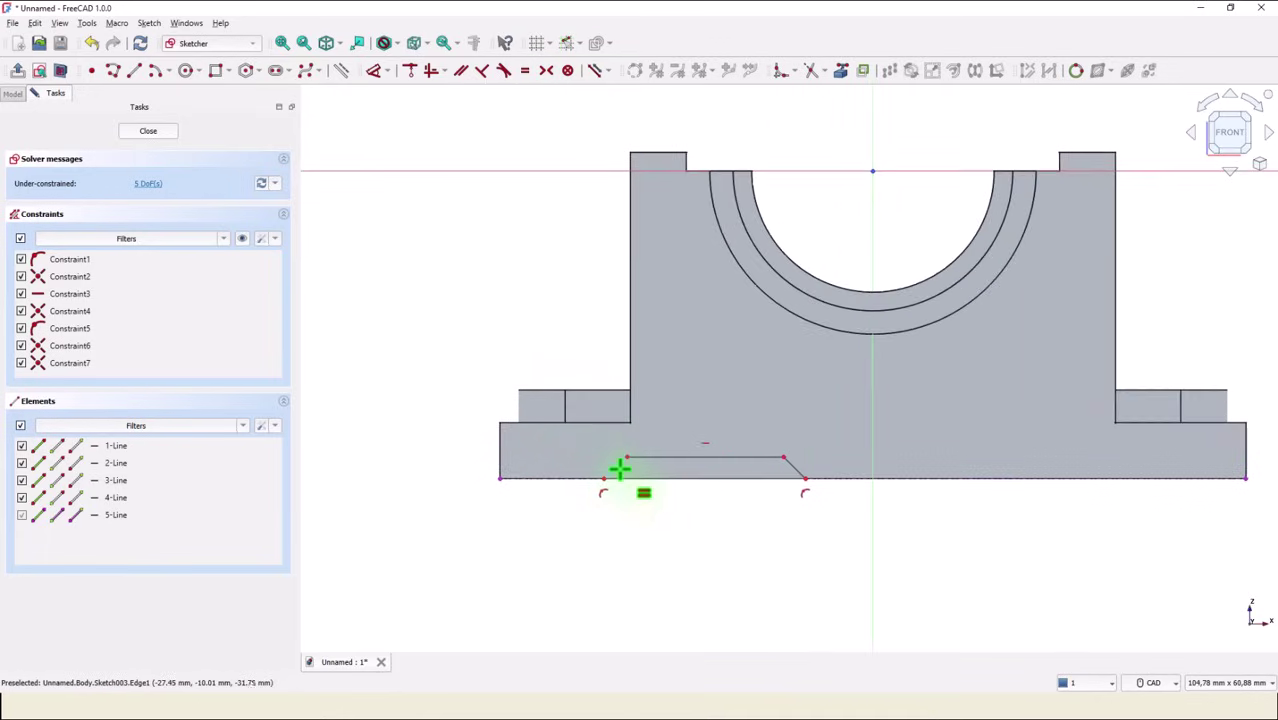
pyautogui.click(620, 469)
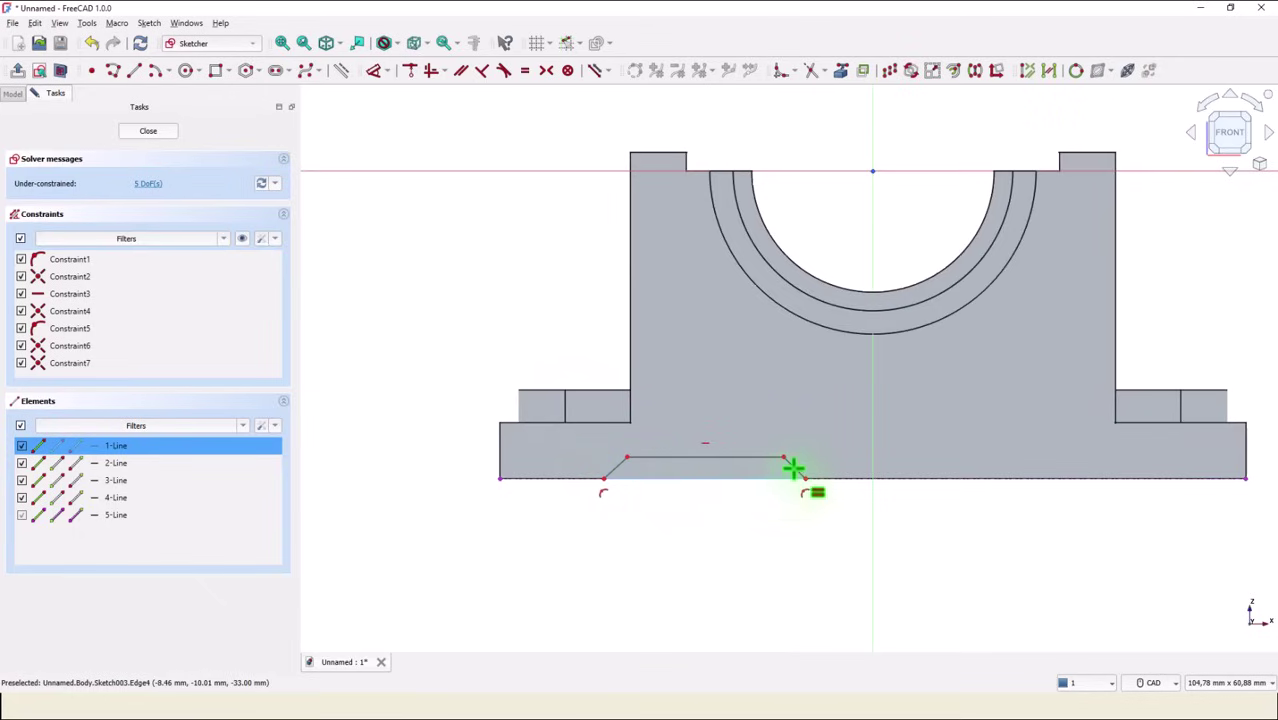
pyautogui.click(793, 468)
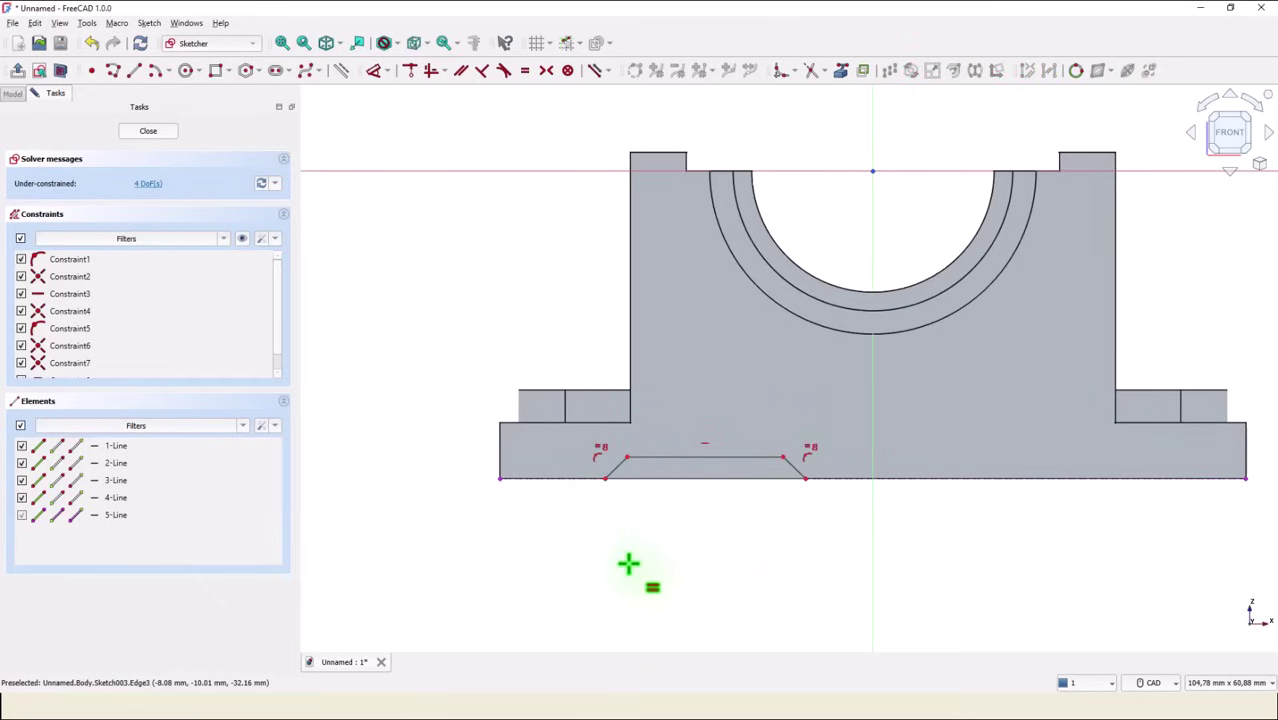
# Step: Constrain the groove's slanted side to 45° and its bottom width to 24,5 mm
pyautogui.click(377, 74)
pyautogui.click(617, 468)
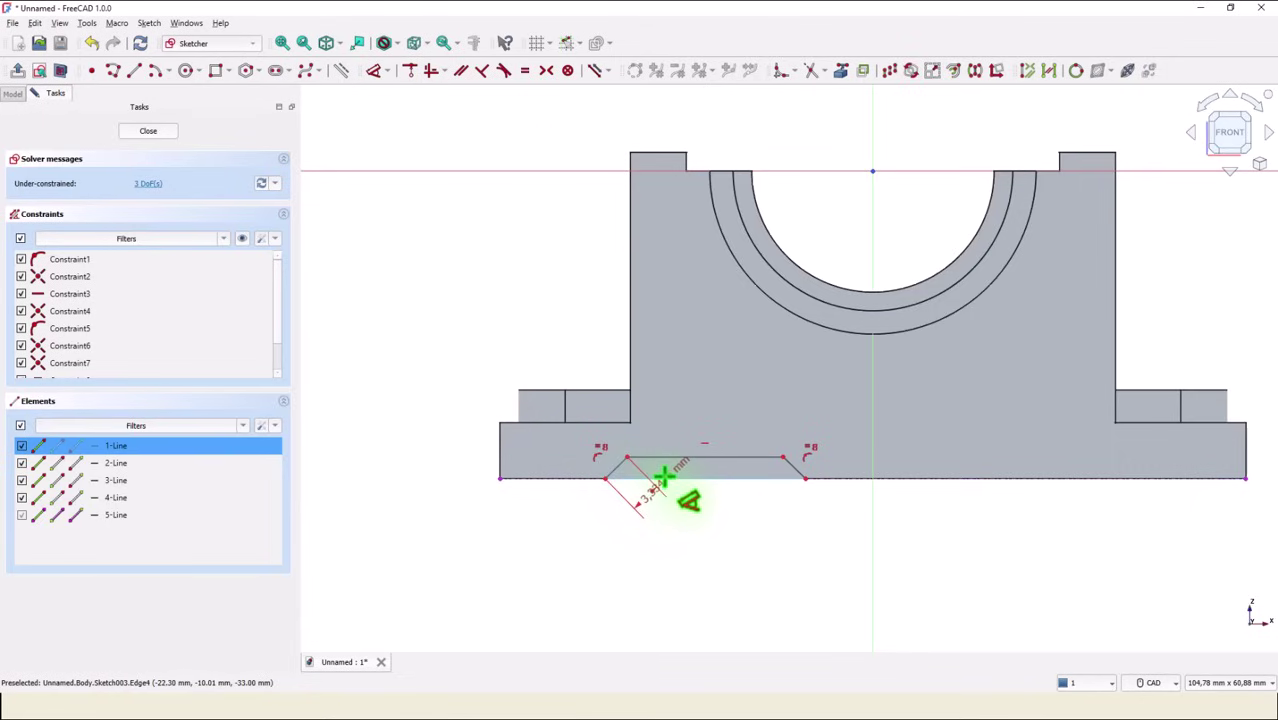
pyautogui.click(662, 479)
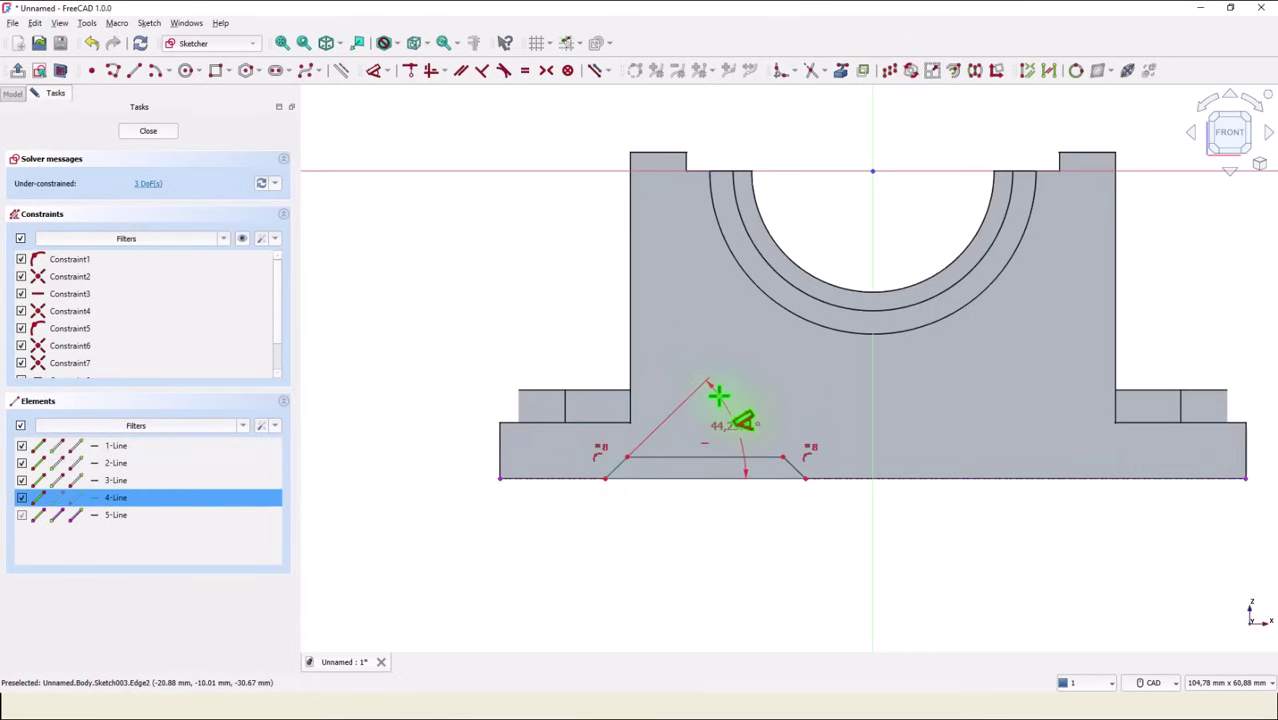
pyautogui.click(712, 393)
pyautogui.write('45')
pyautogui.press('Return')
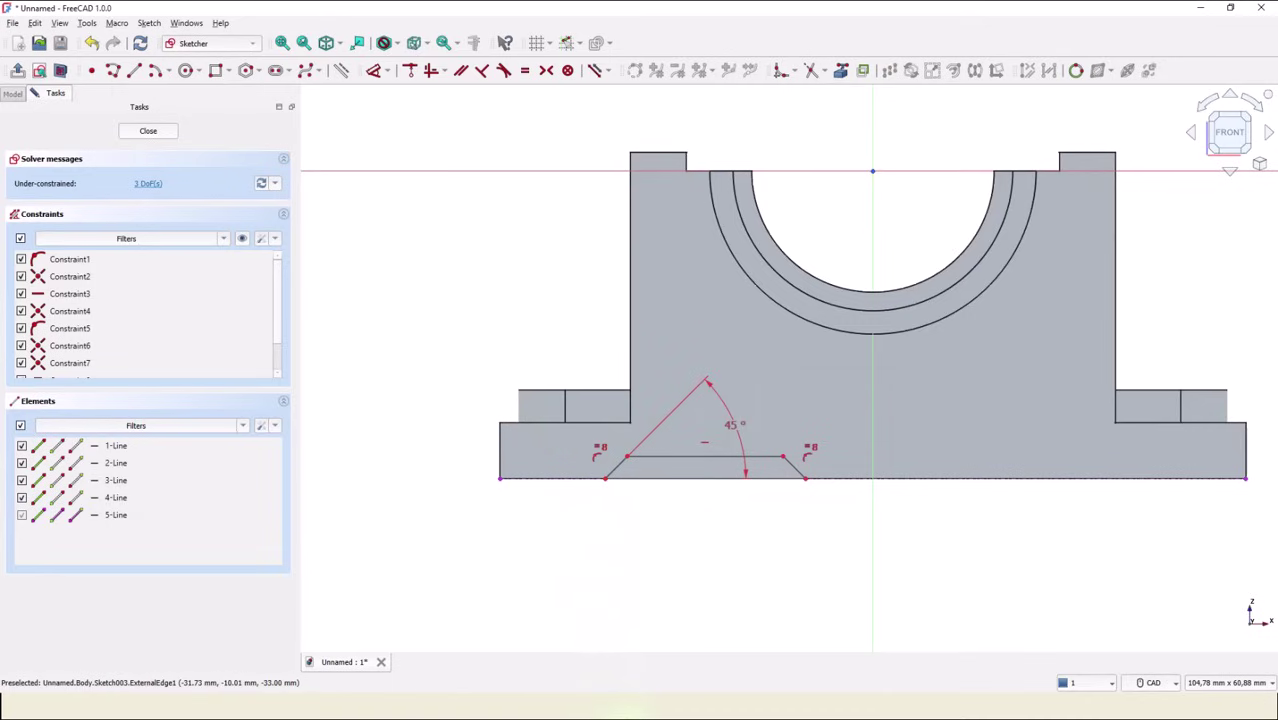
pyautogui.click(705, 478)
pyautogui.click(706, 538)
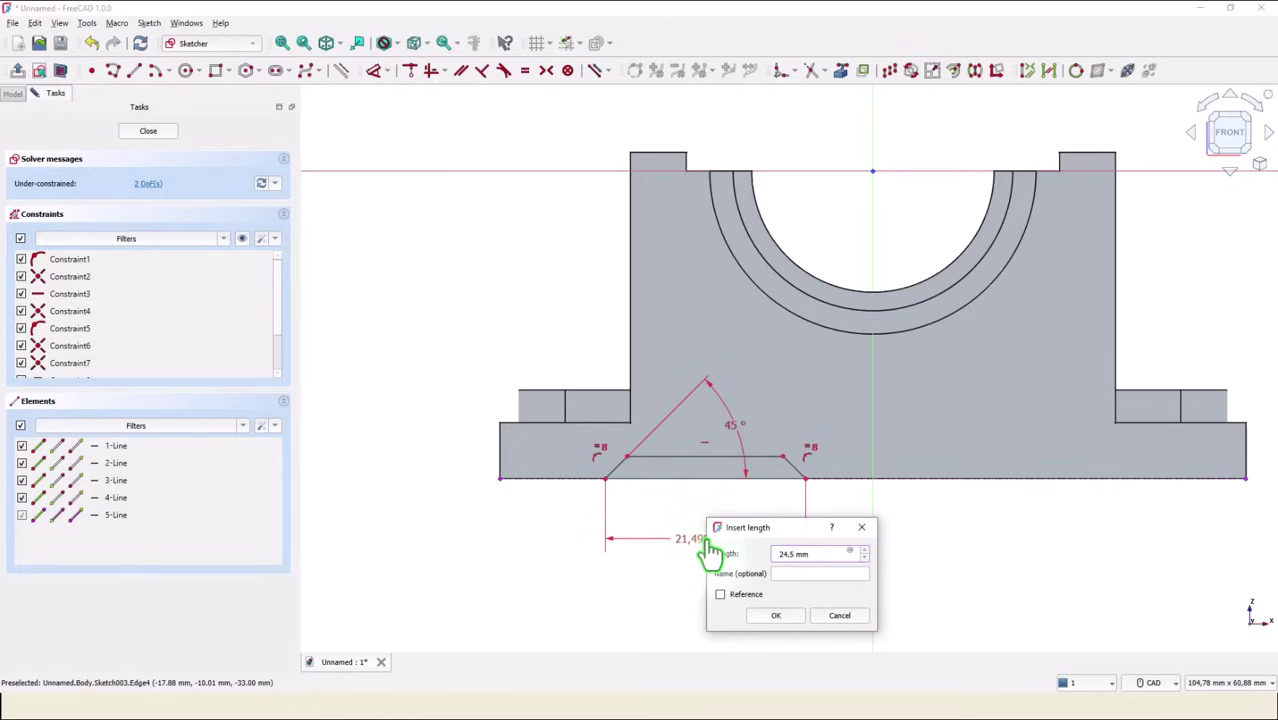
pyautogui.write('24,5')
pyautogui.press('Return')
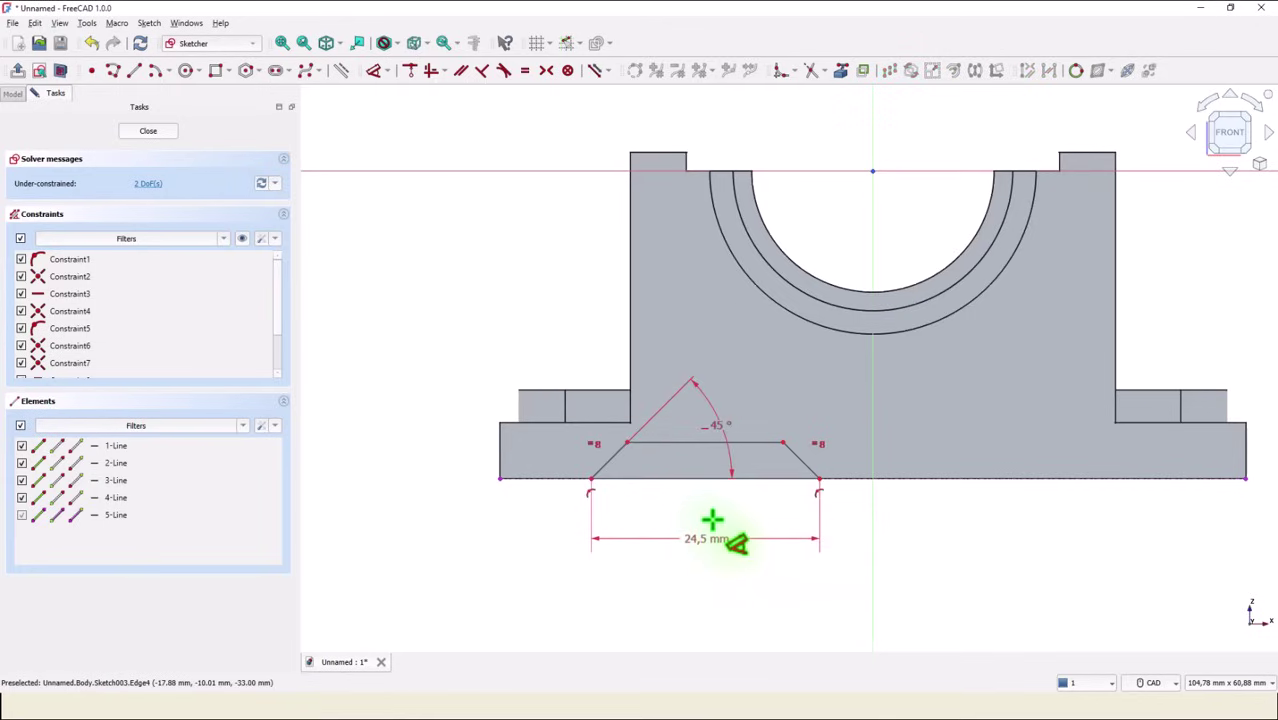
# Step: Set the groove depth to 1,5 mm and its offset to 4 mm (8/2) from the vertical axis
pyautogui.click(645, 443)
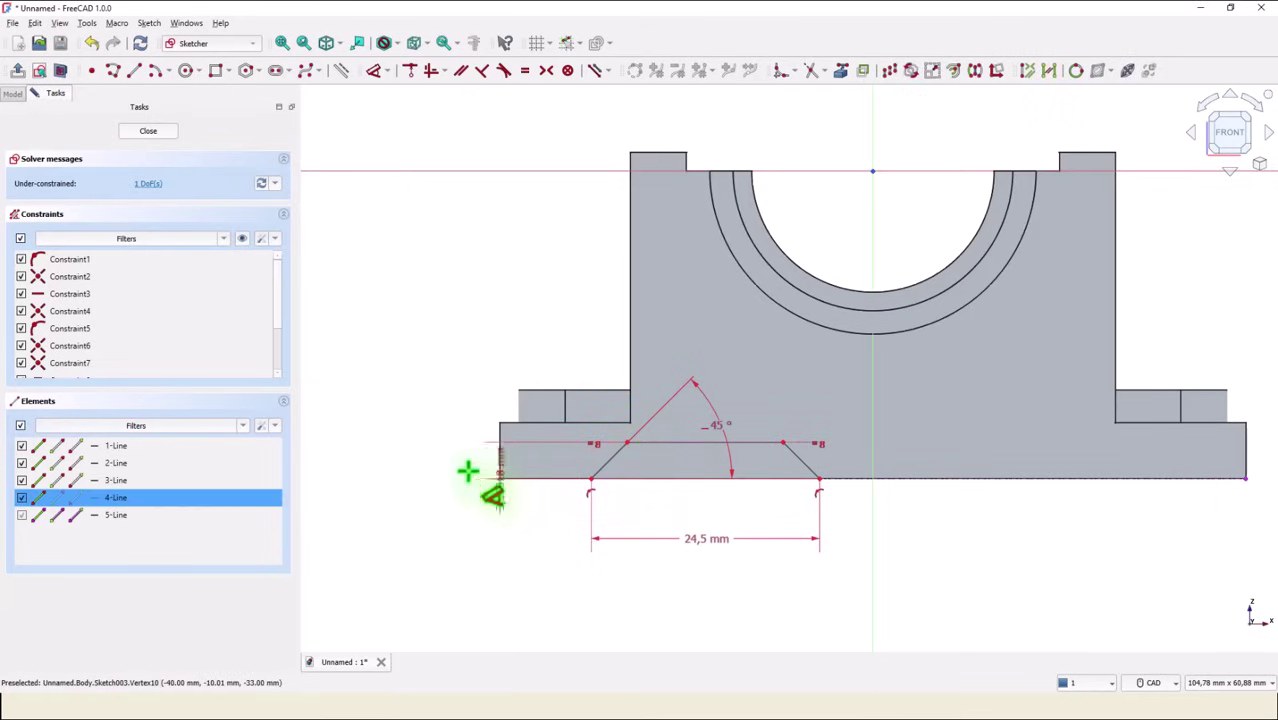
pyautogui.click(449, 460)
pyautogui.write('1')
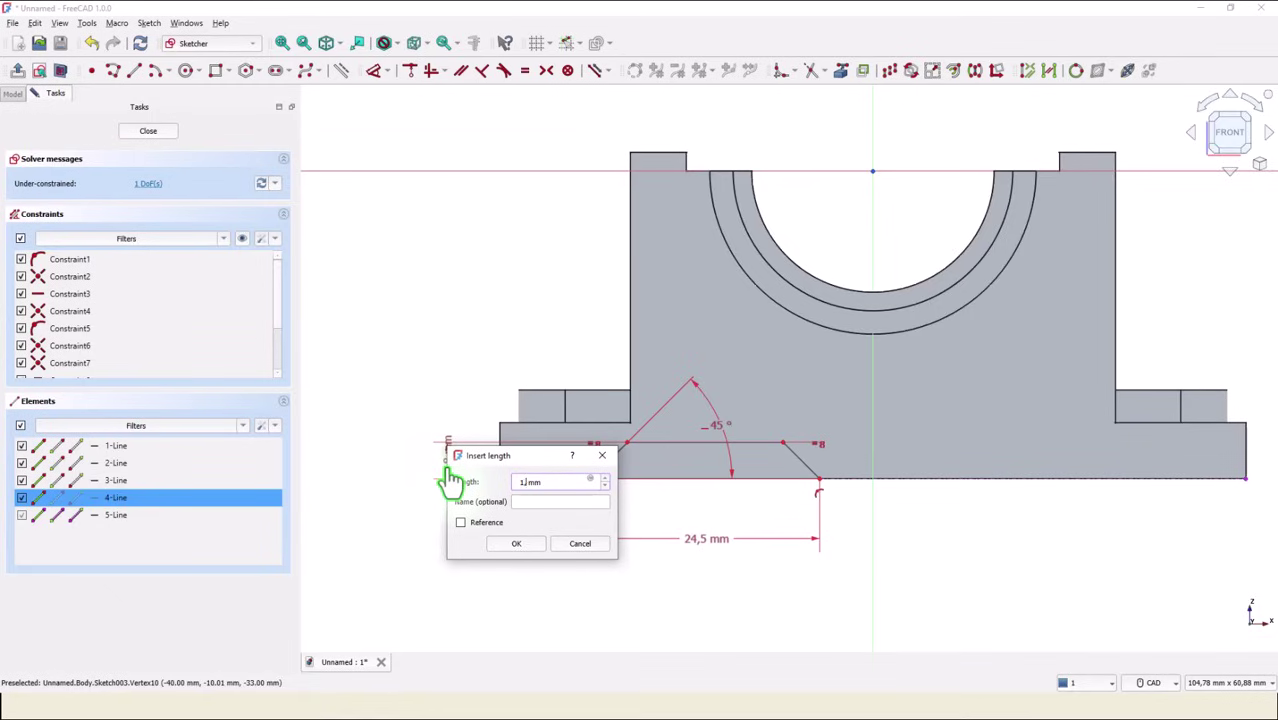
pyautogui.write(',5')
pyautogui.press('Return')
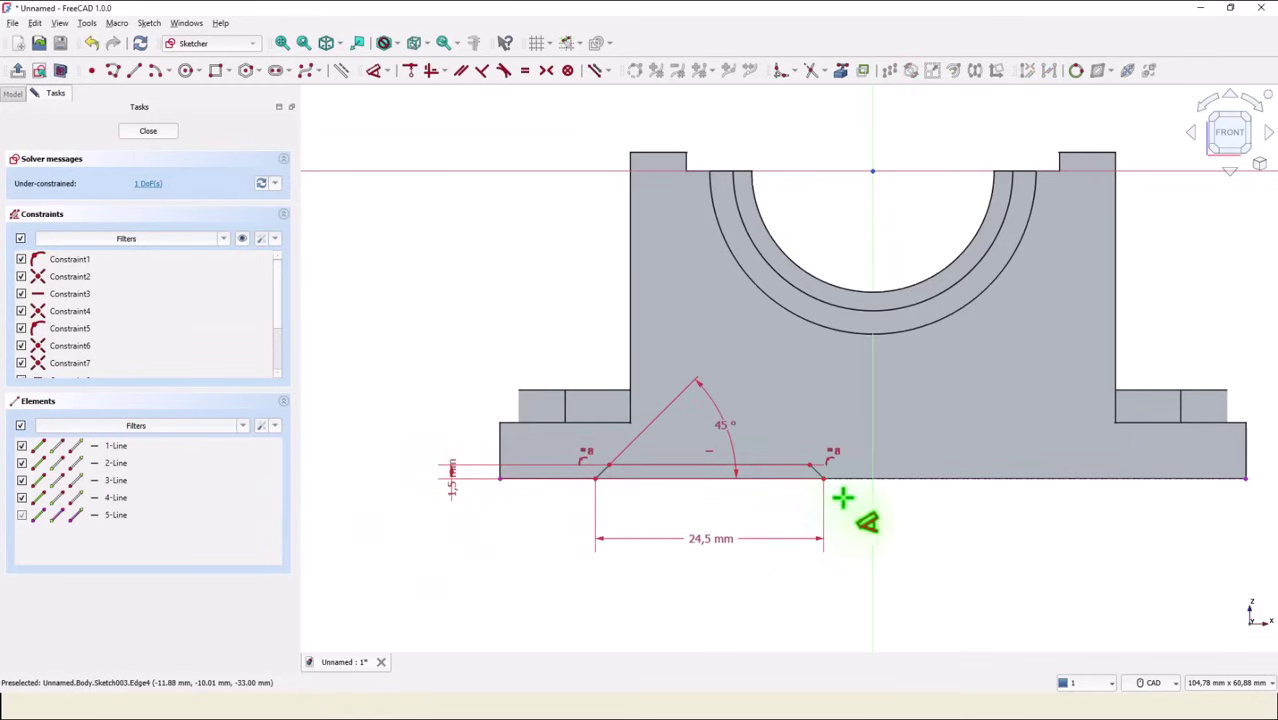
pyautogui.click(824, 477)
pyautogui.click(872, 511)
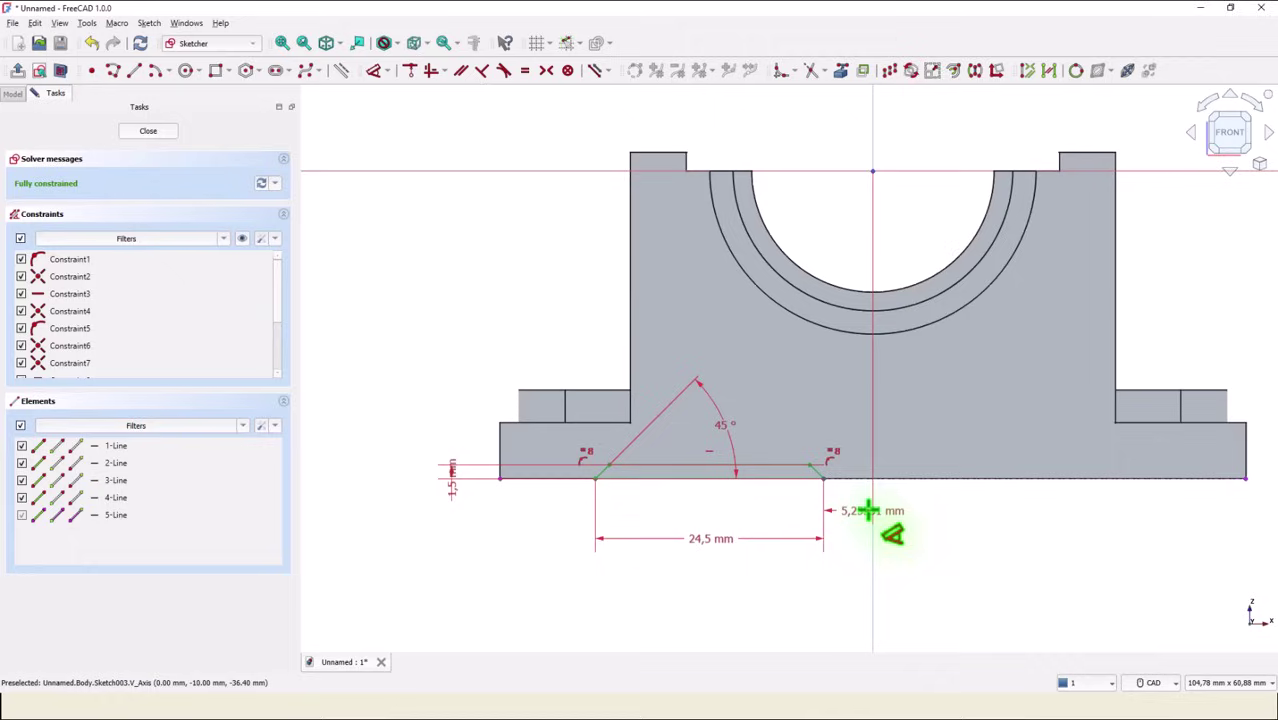
pyautogui.click(922, 523)
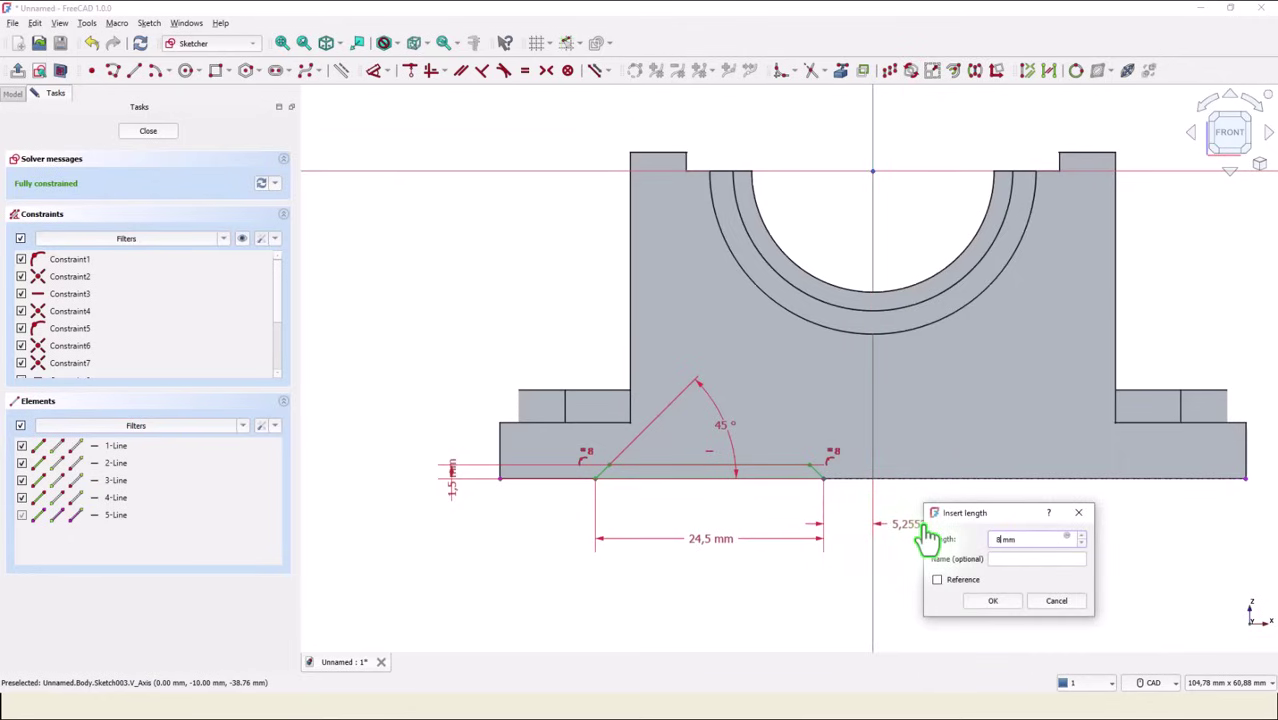
pyautogui.write('8/2')
pyautogui.press('Return')
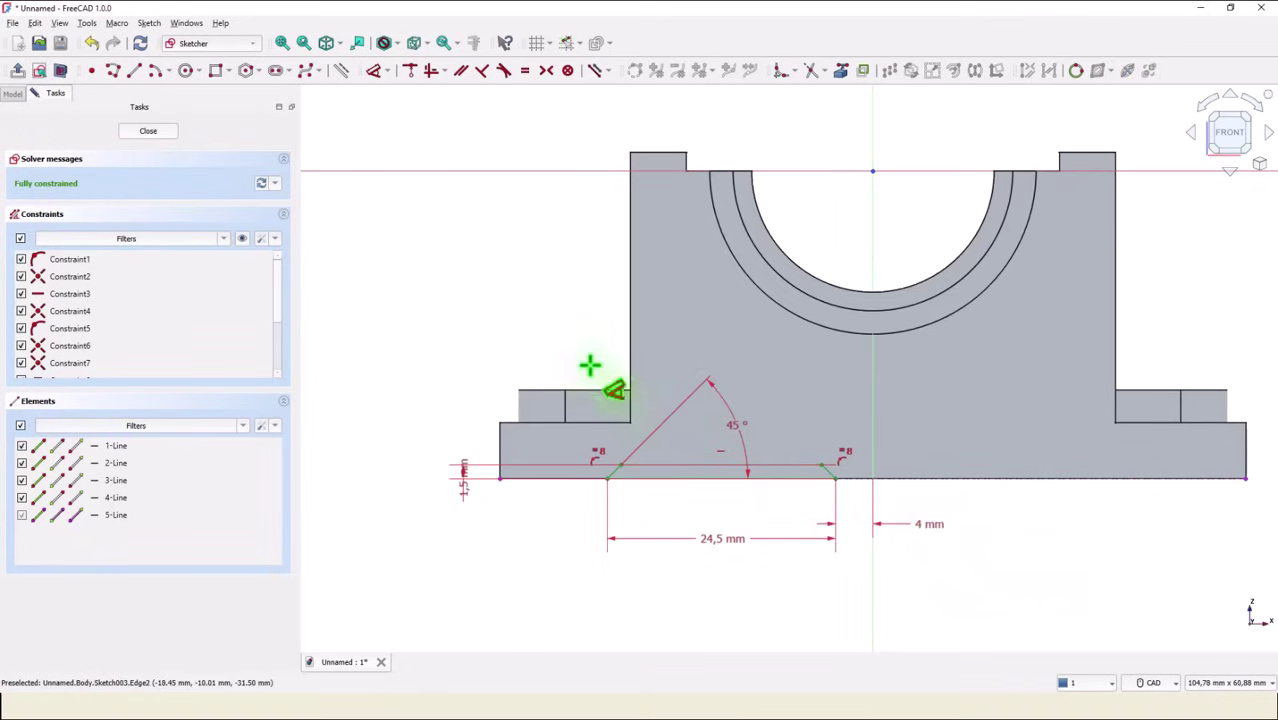
pyautogui.click(132, 134)
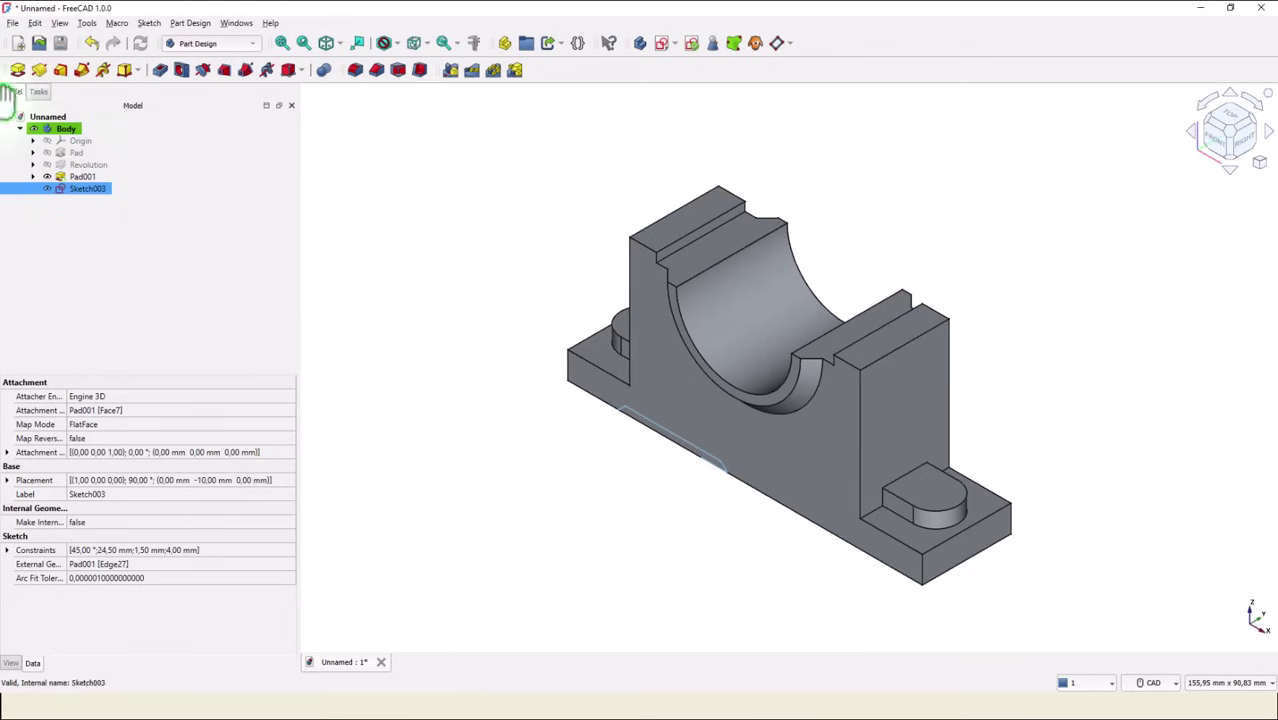
# Step: Pocket the groove sketch Through all, then show the fitted isometric view and select the Pocket
pyautogui.click(157, 71)
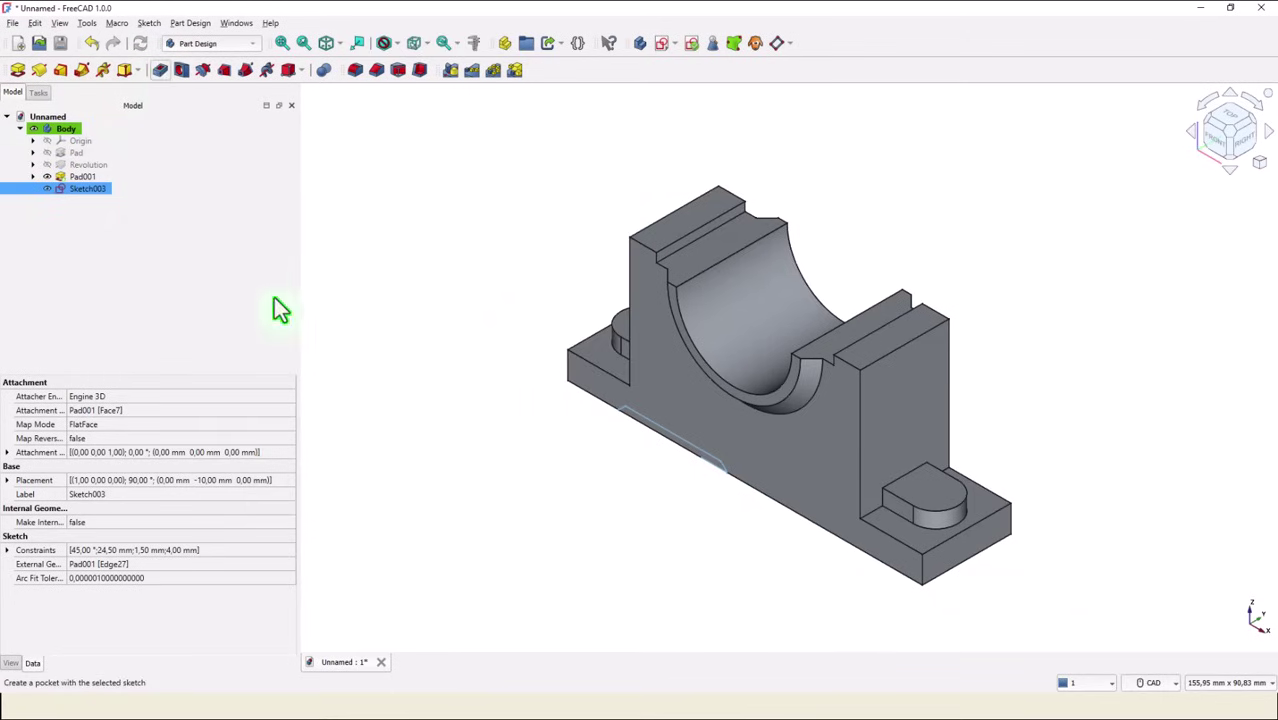
pyautogui.press('5')
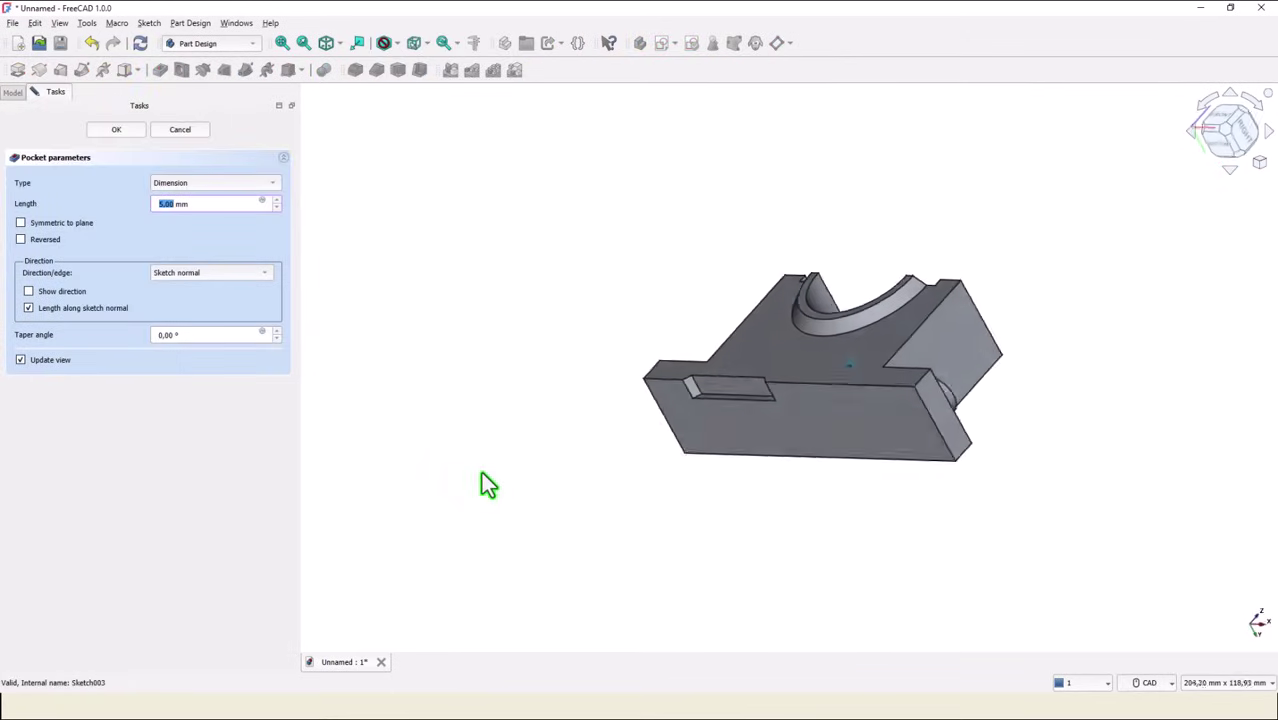
pyautogui.click(180, 183)
pyautogui.click(190, 195)
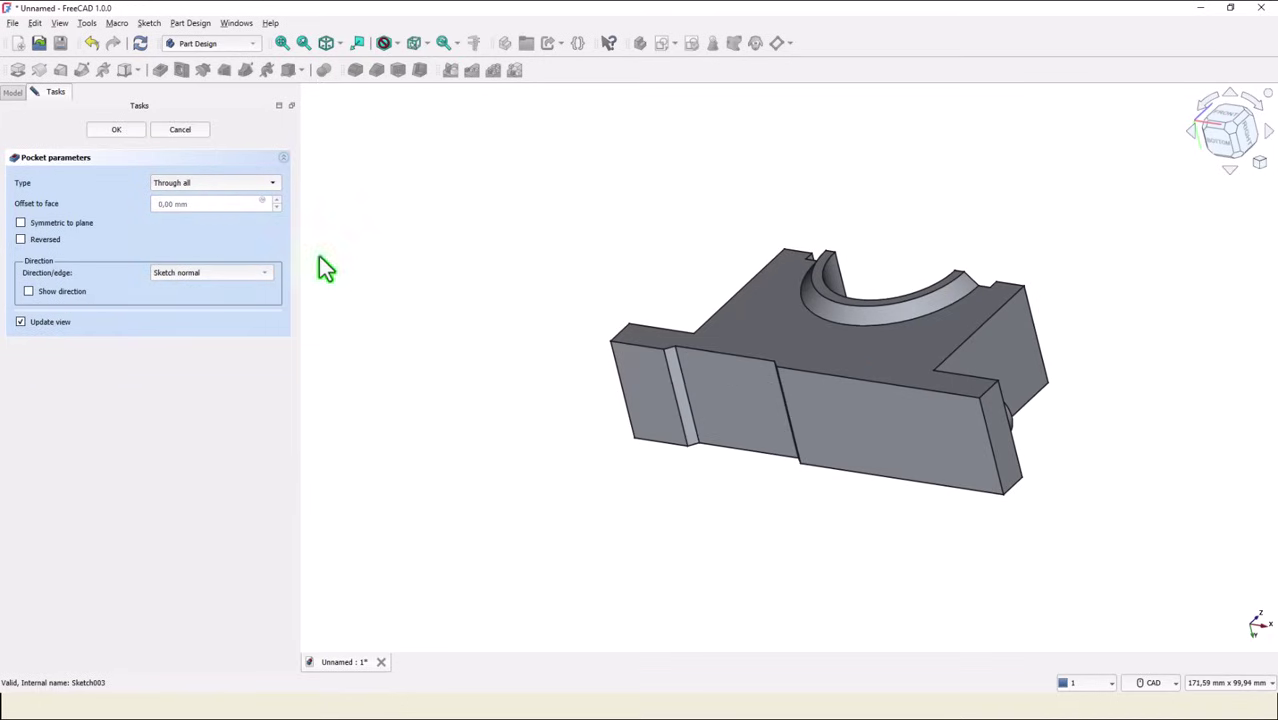
pyautogui.click(116, 130)
pyautogui.click(321, 45)
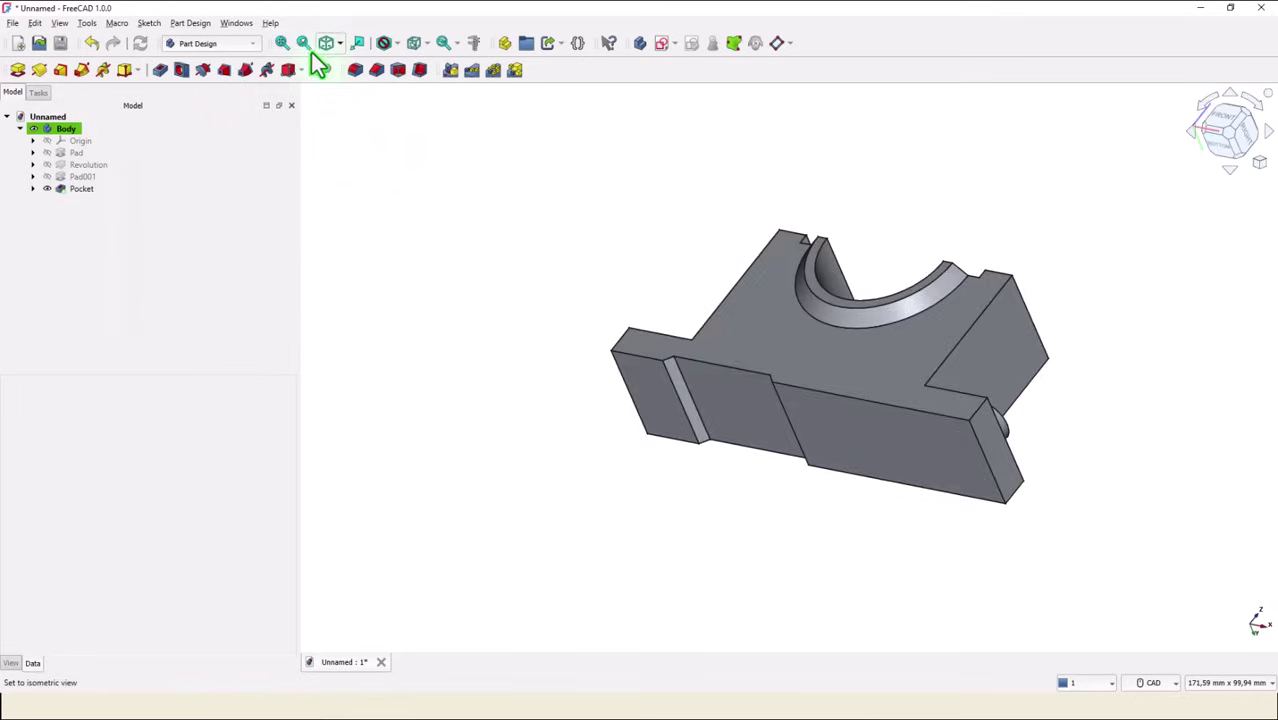
pyautogui.click(282, 43)
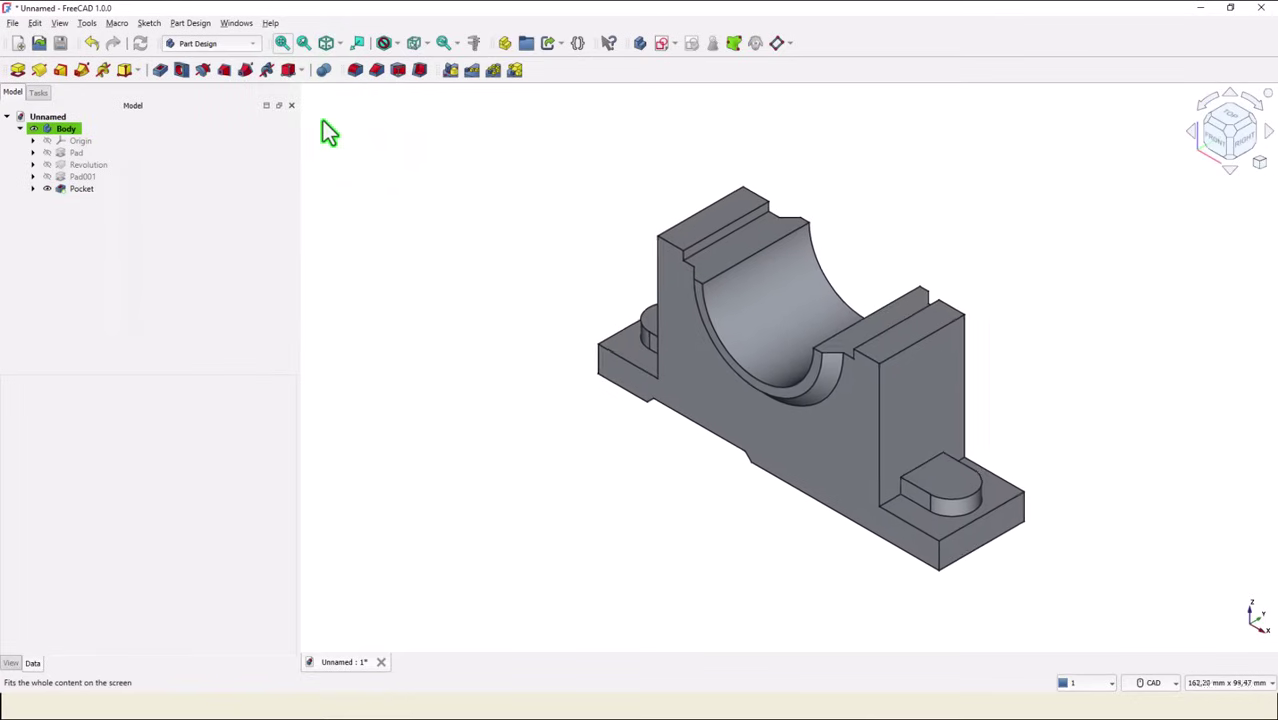
pyautogui.click(53, 192)
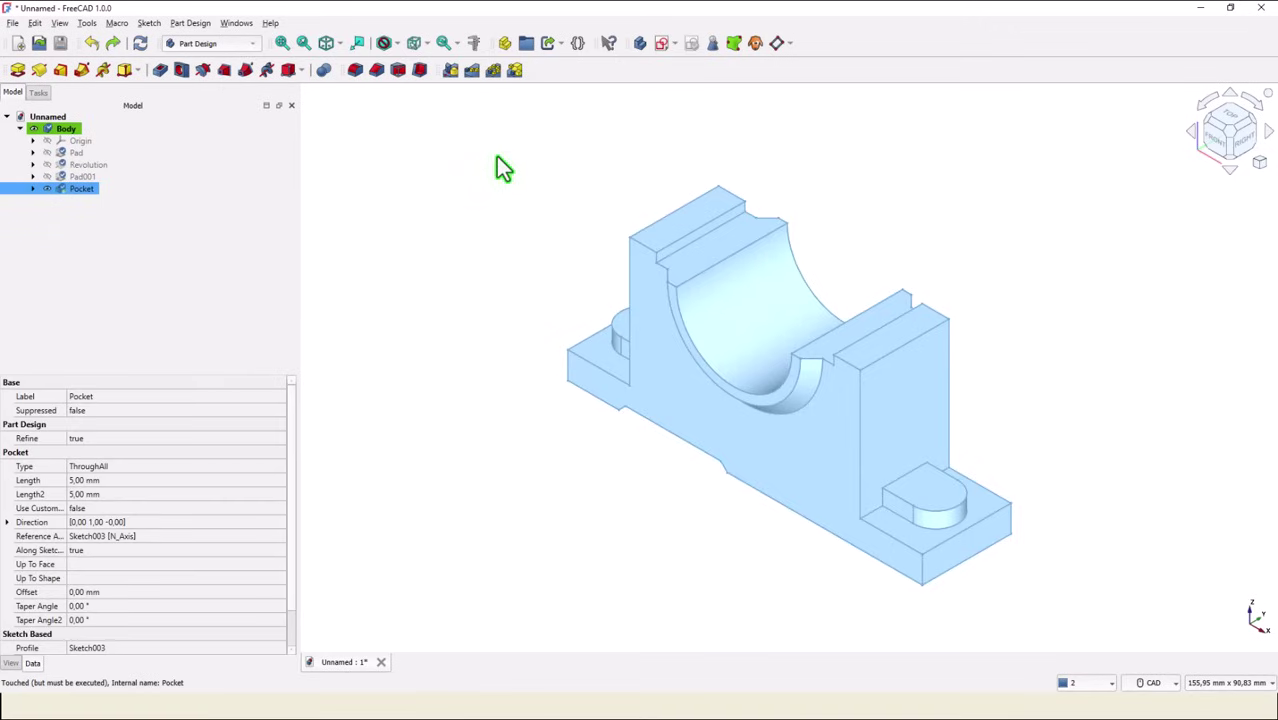
# Step: Mirror the groove Pocket across the Base YZ plane
pyautogui.click(450, 70)
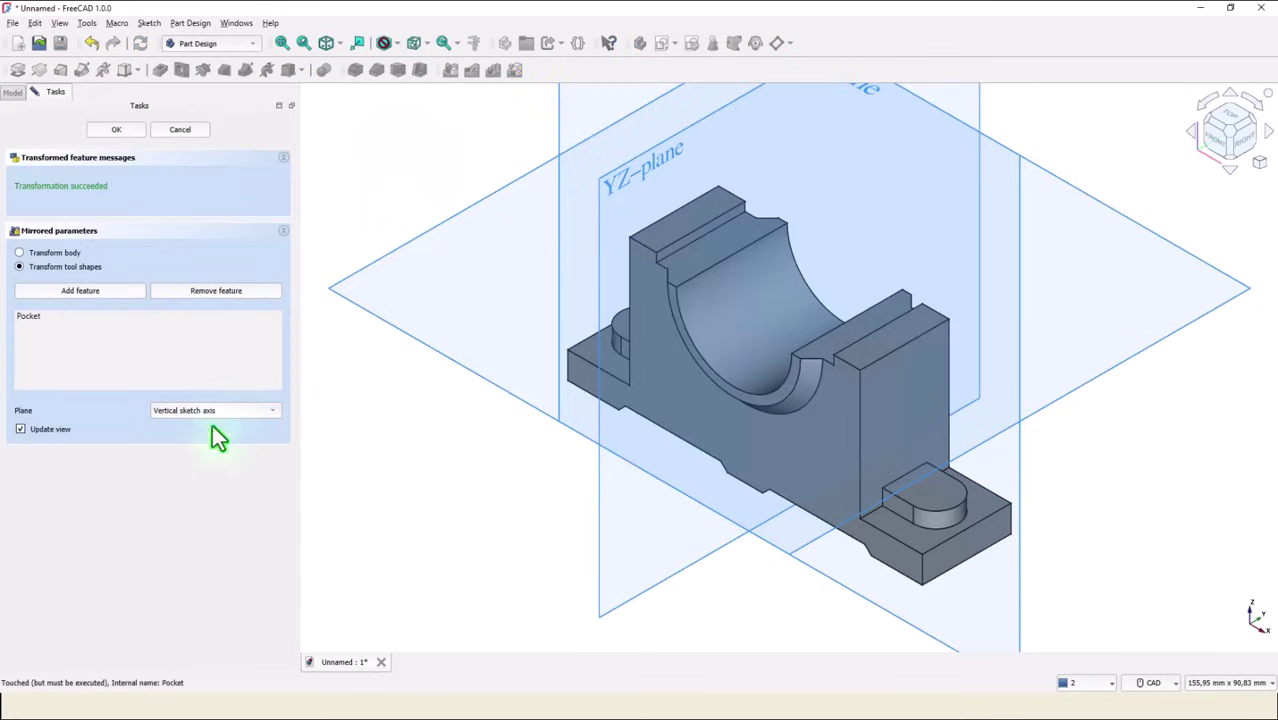
pyautogui.scroll(-2, 570, 416)
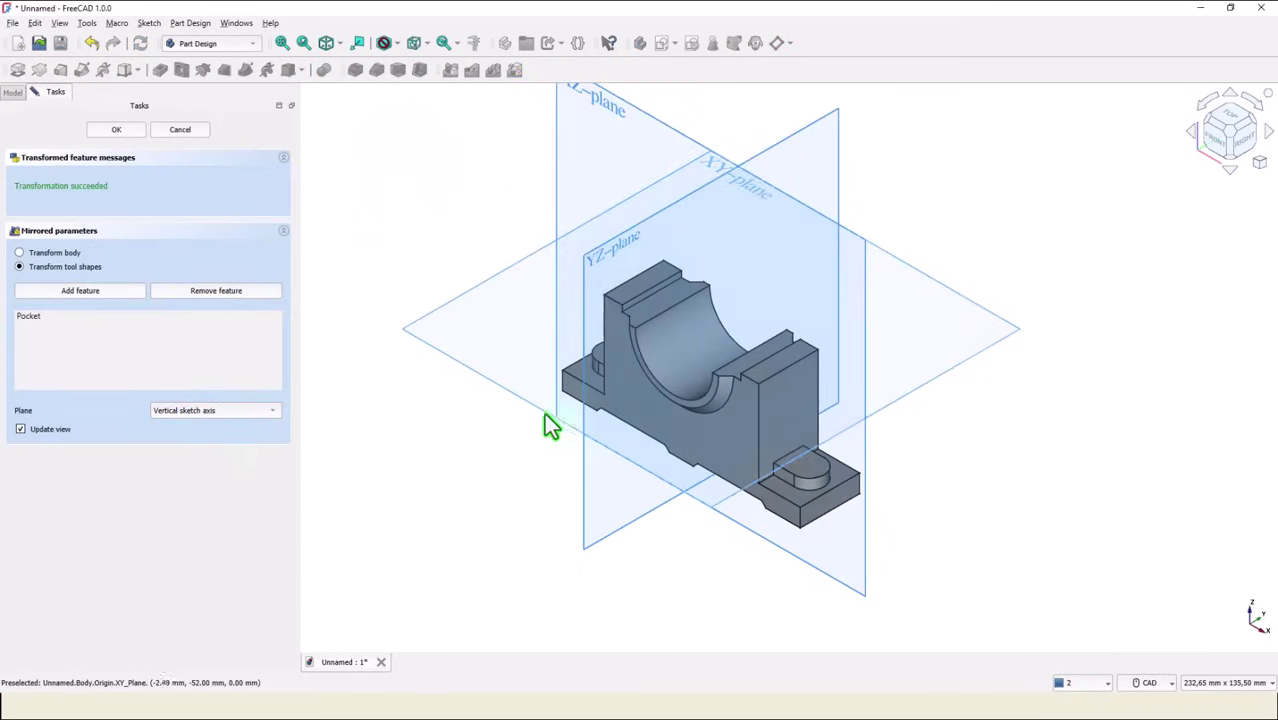
pyautogui.click(198, 411)
pyautogui.click(214, 451)
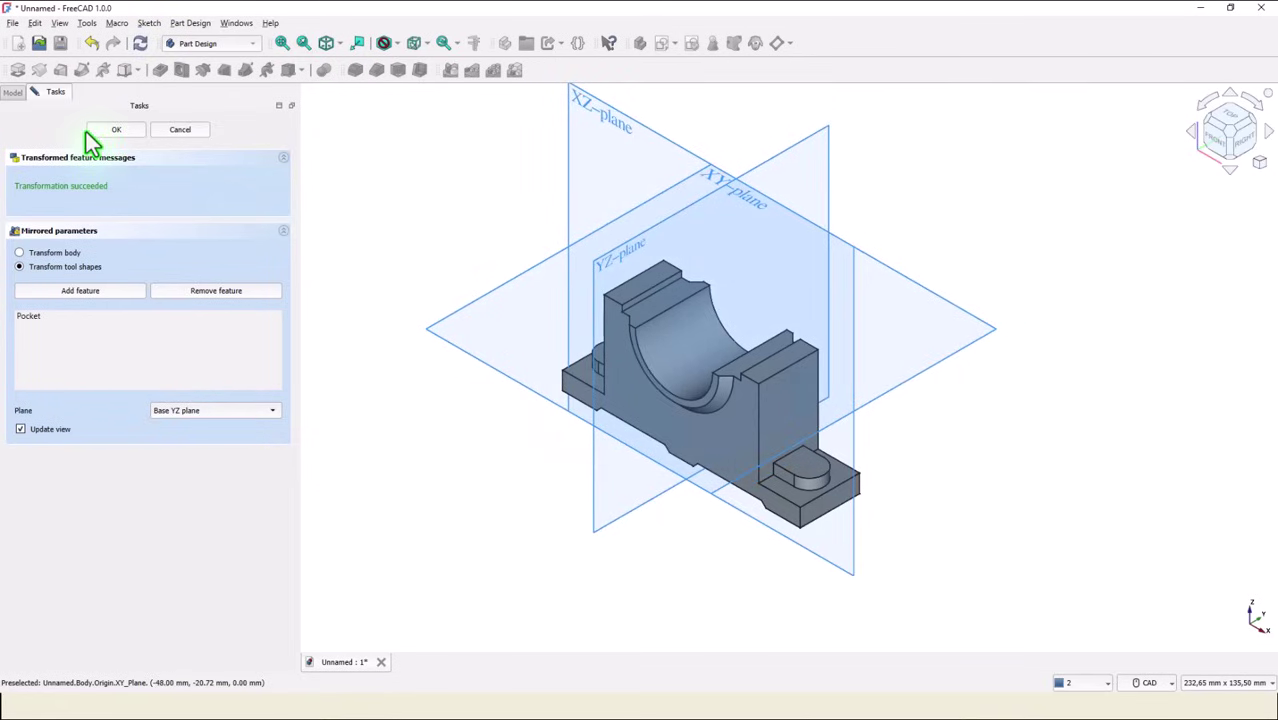
pyautogui.click(125, 133)
pyautogui.press('5')
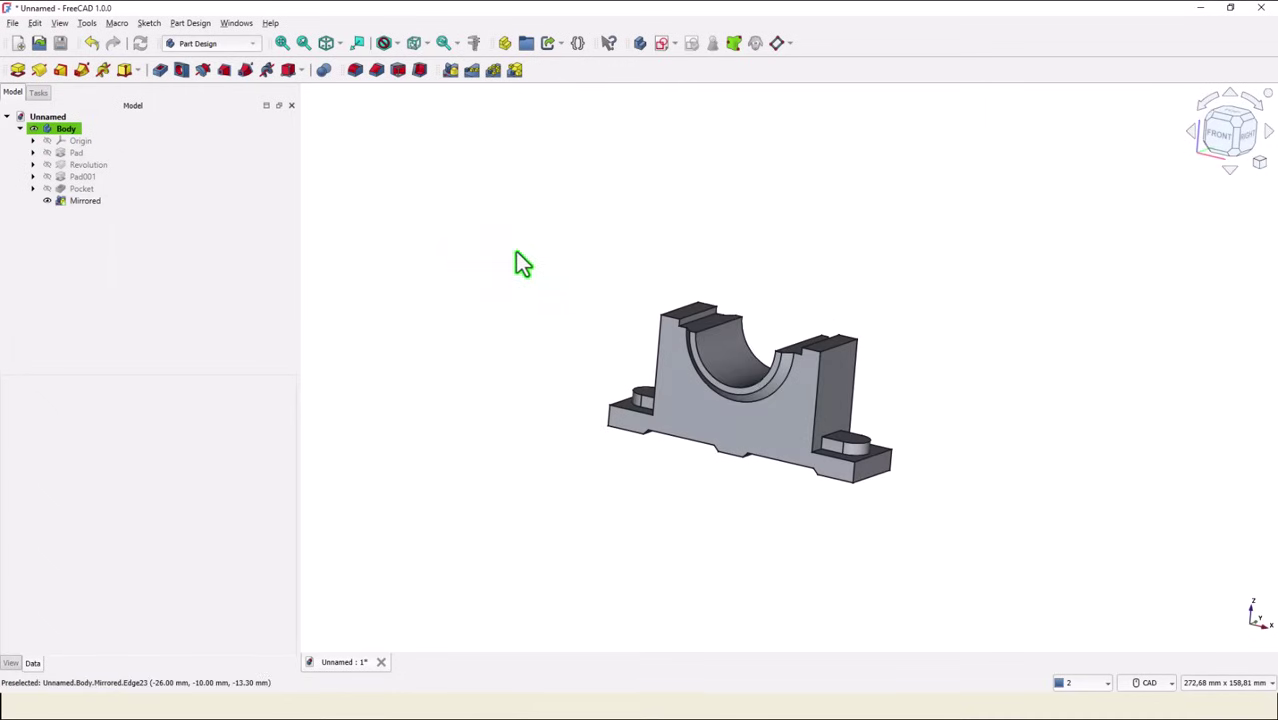
pyautogui.click(325, 43)
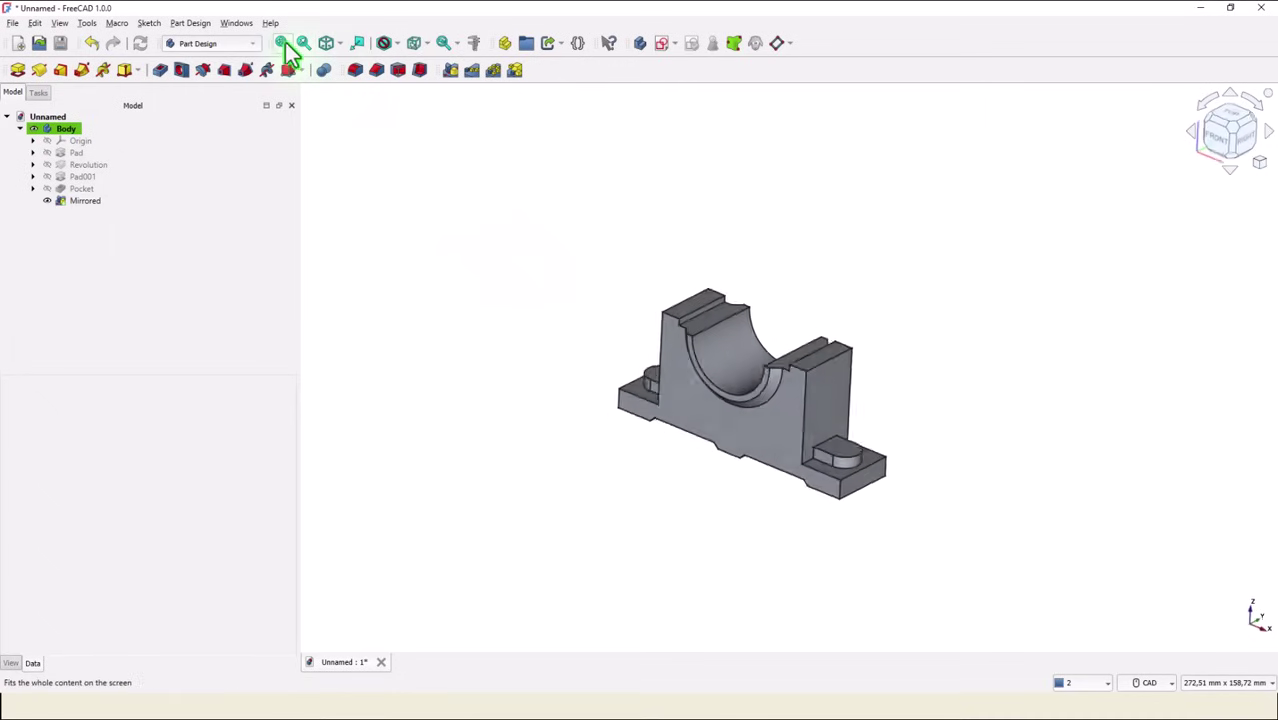
pyautogui.click(282, 46)
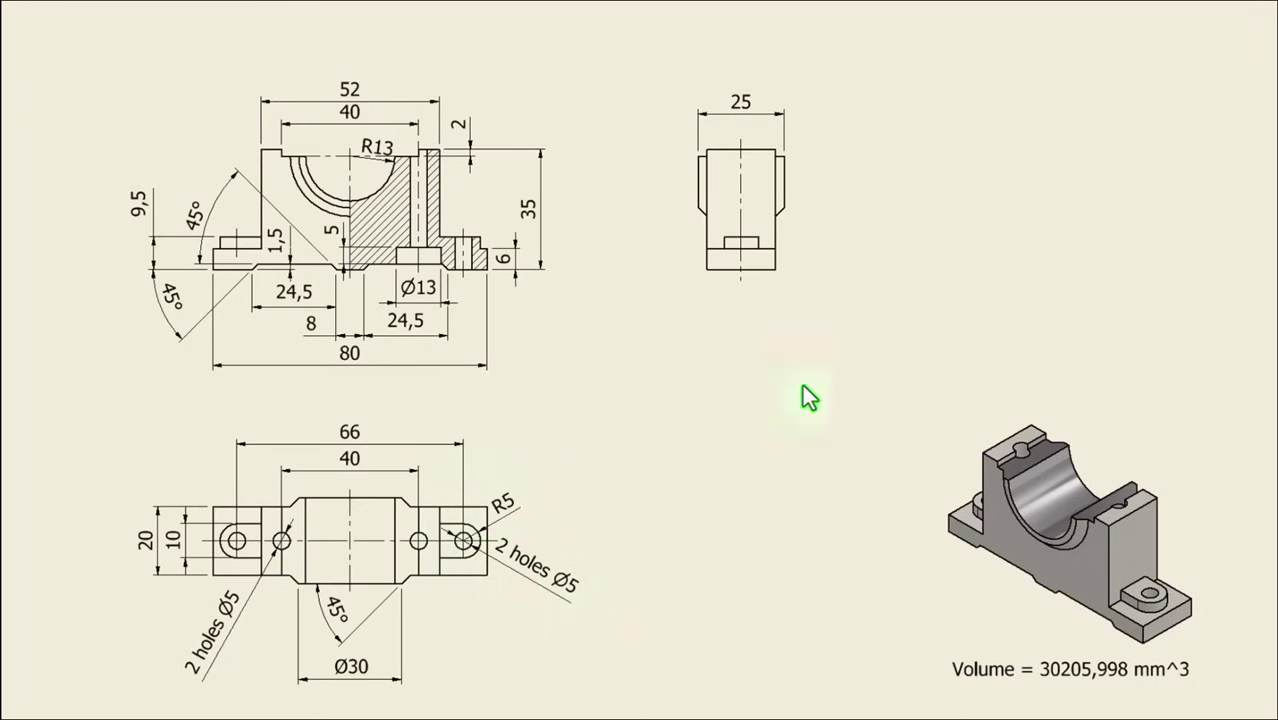
pyautogui.hotkey('alt', 'Tab')
# Step: On the boss's top face, sketch a 5 mm circle centred on the referenced slot arc's centre
pyautogui.click(928, 505)
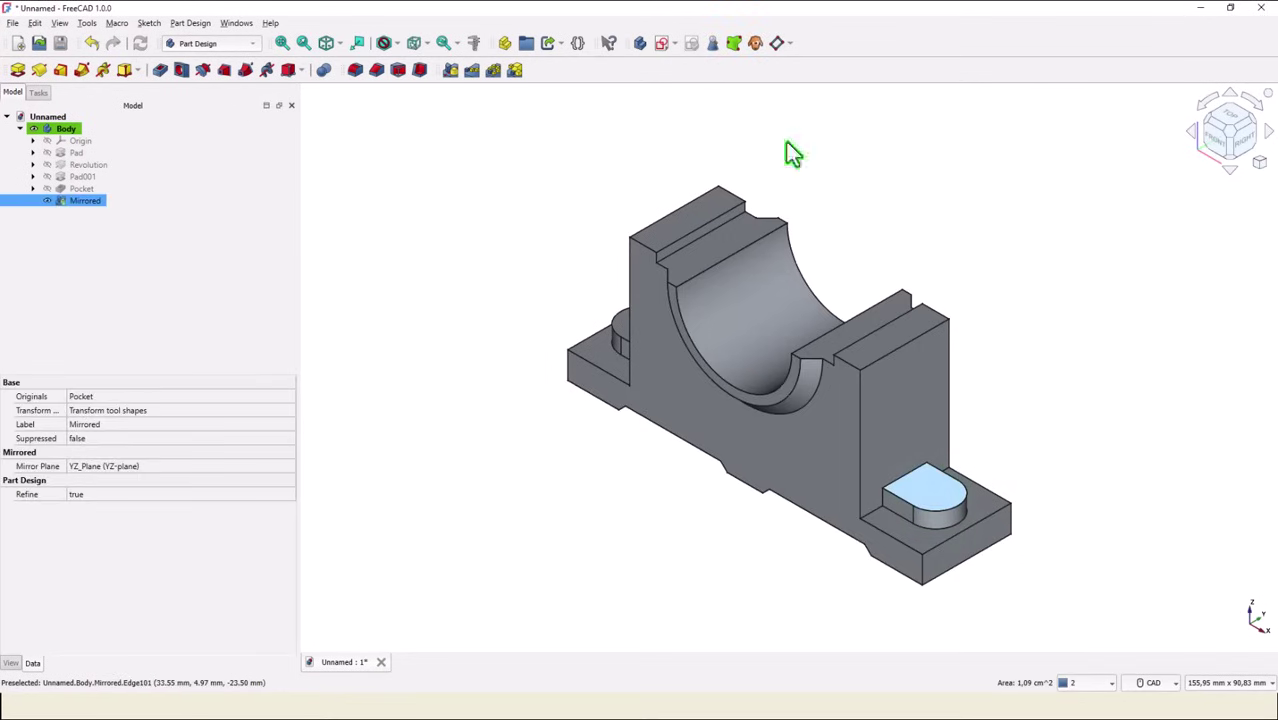
pyautogui.click(657, 46)
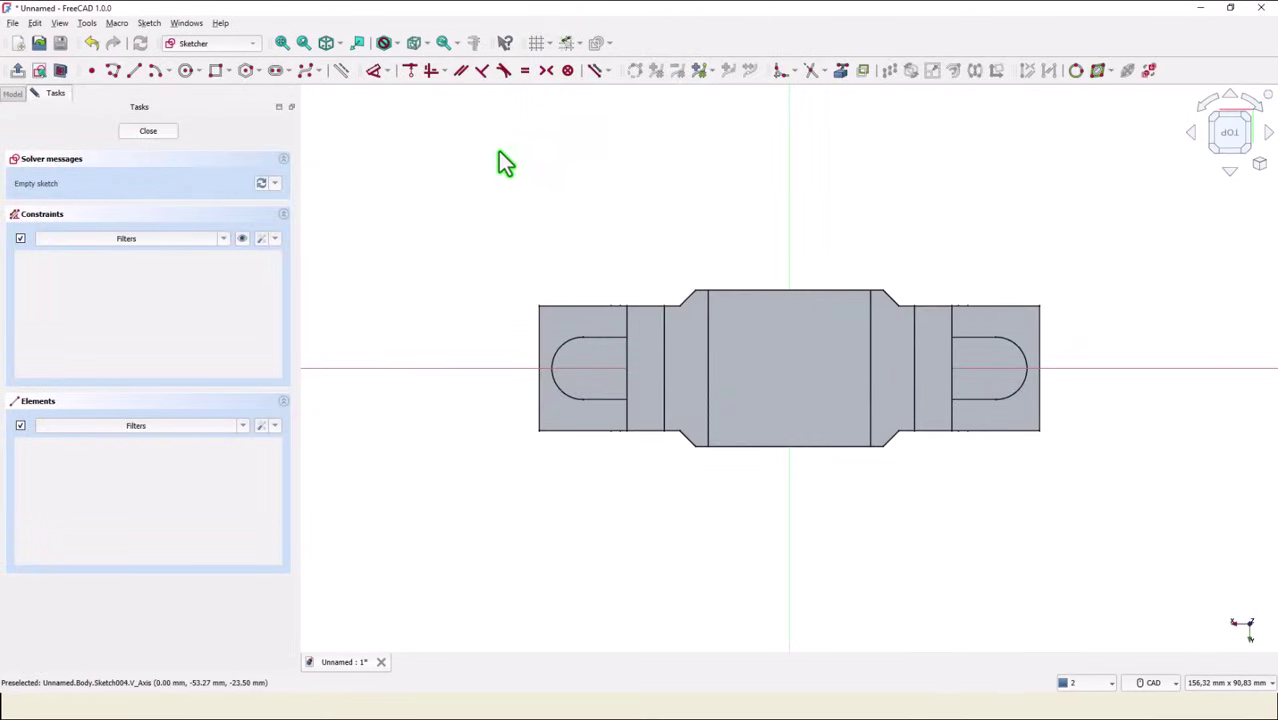
pyautogui.click(841, 70)
pyautogui.click(557, 348)
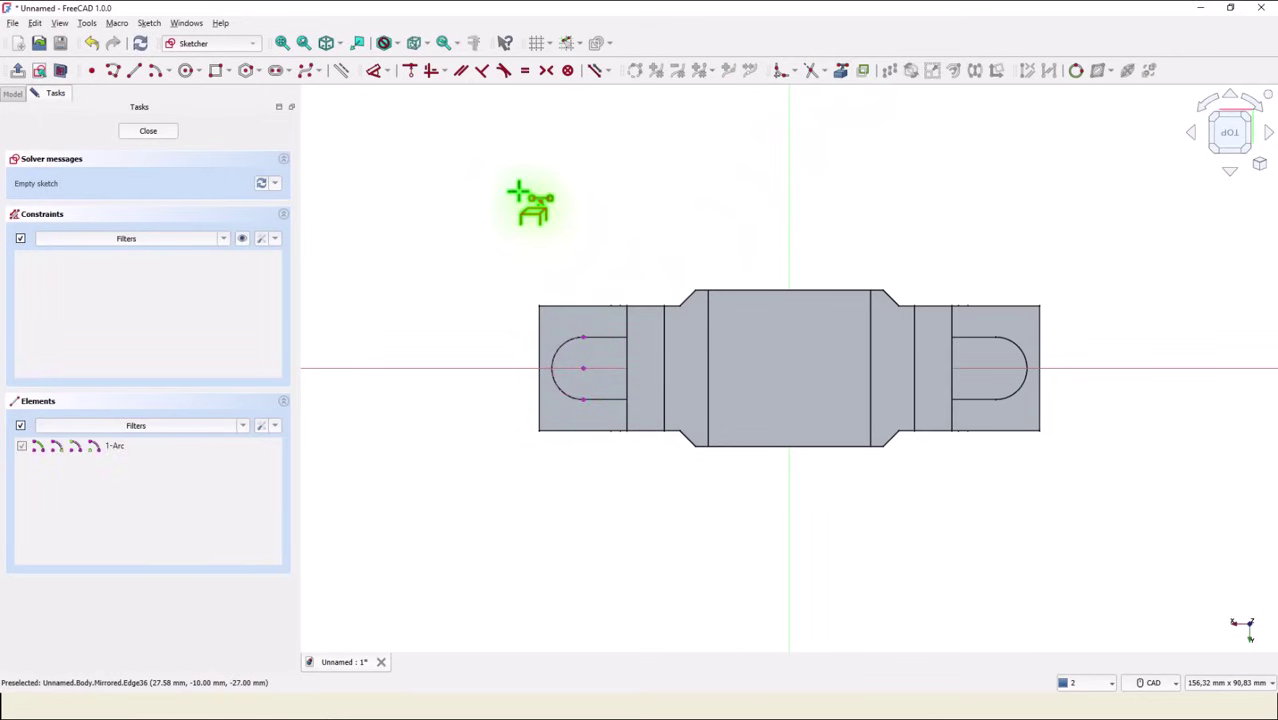
pyautogui.click(183, 72)
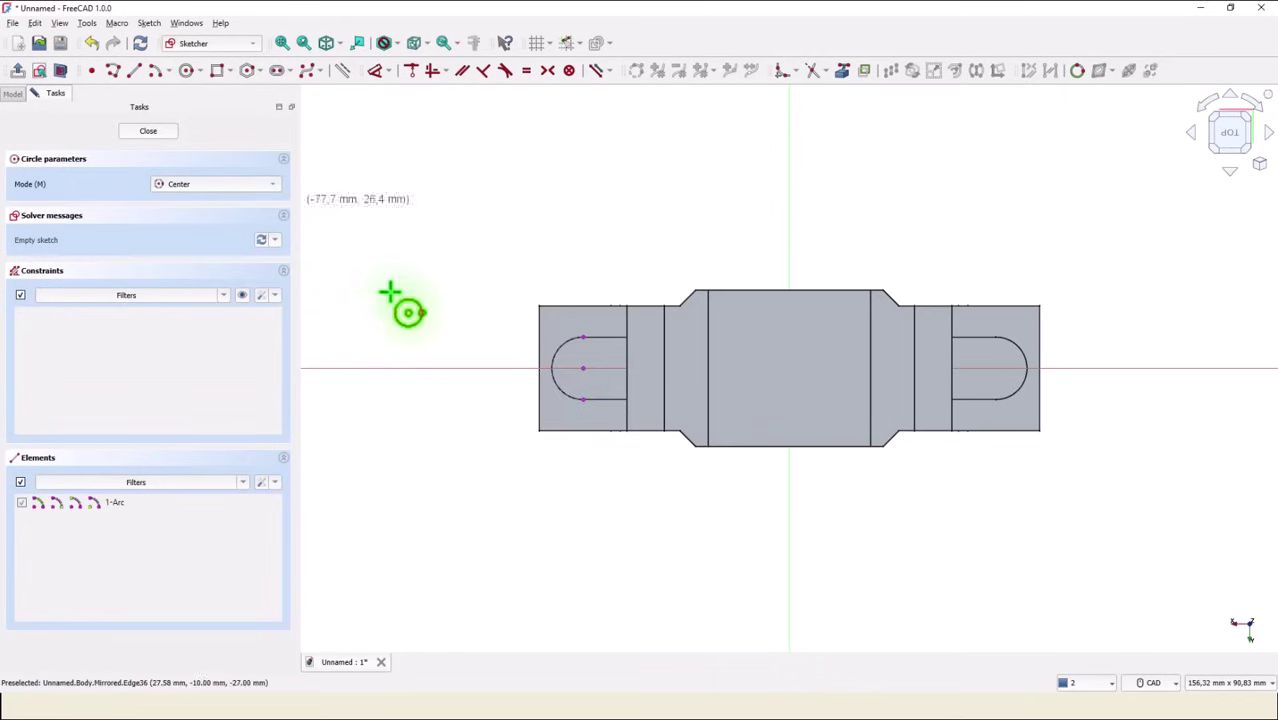
pyautogui.click(582, 369)
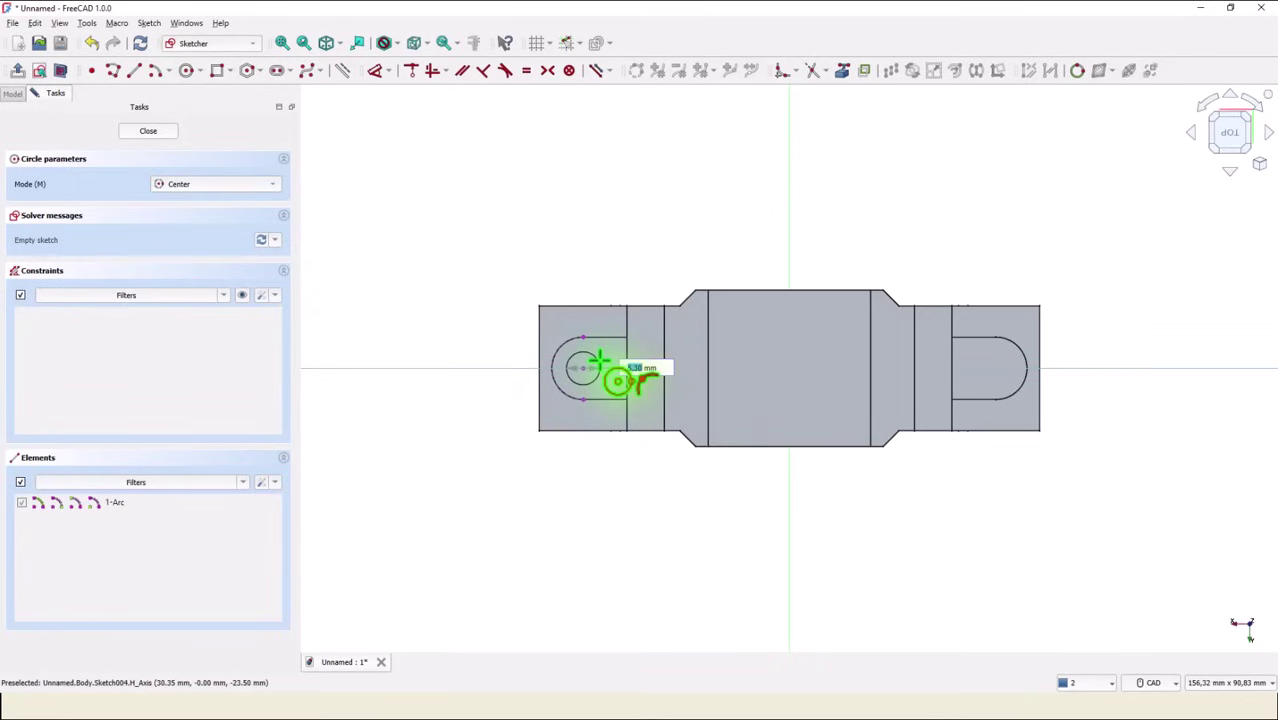
pyautogui.press('Return')
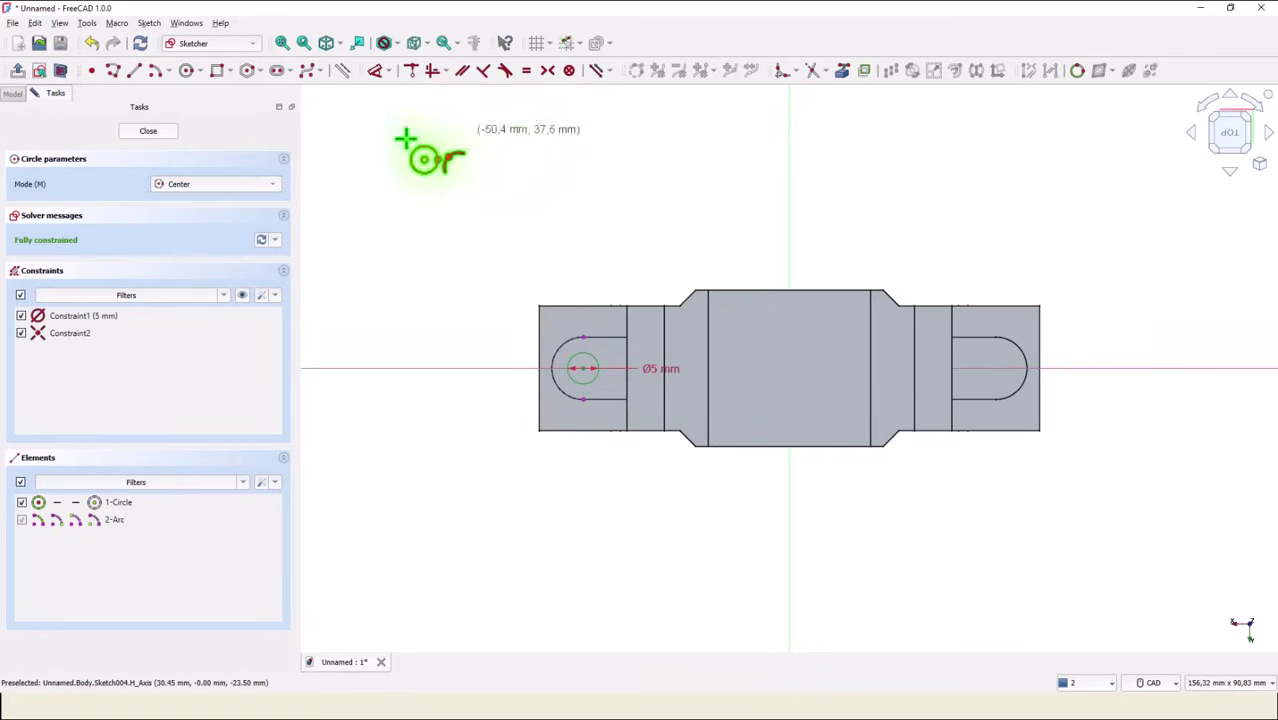
# Step: Close the hole sketch and pocket its Ø5 mm circle as a Through all cut
pyautogui.press('Escape')
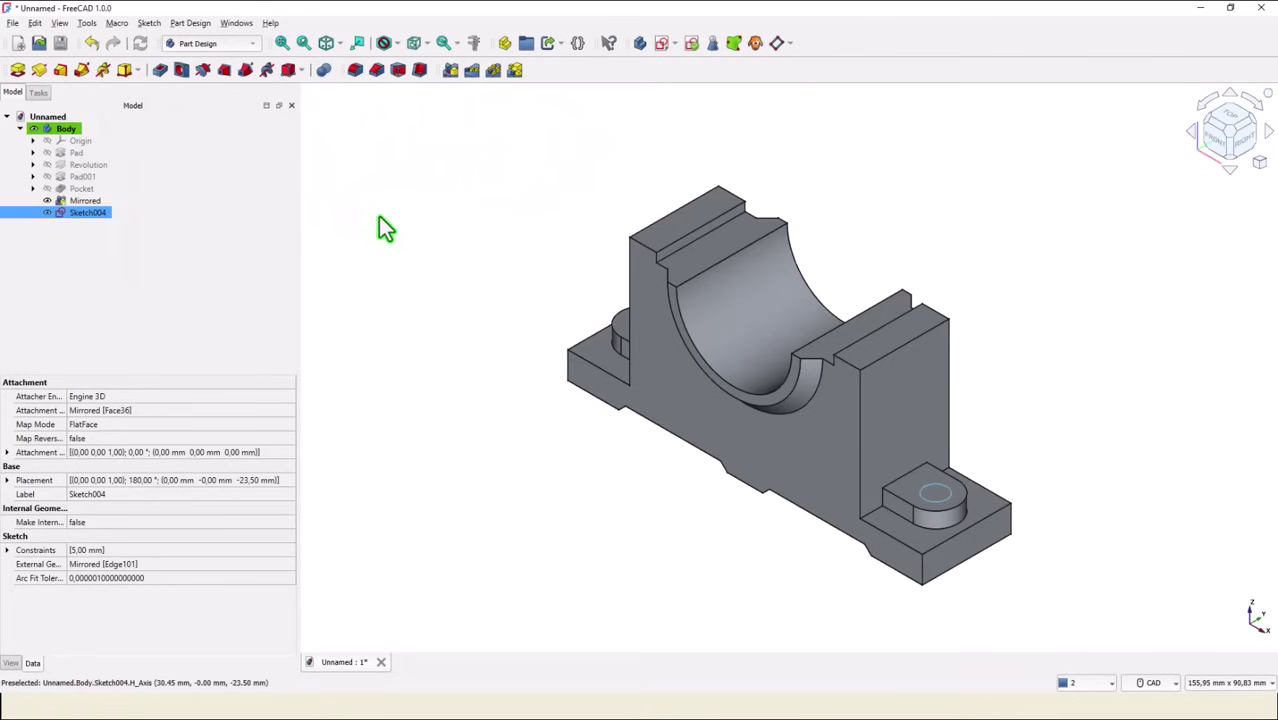
pyautogui.click(160, 70)
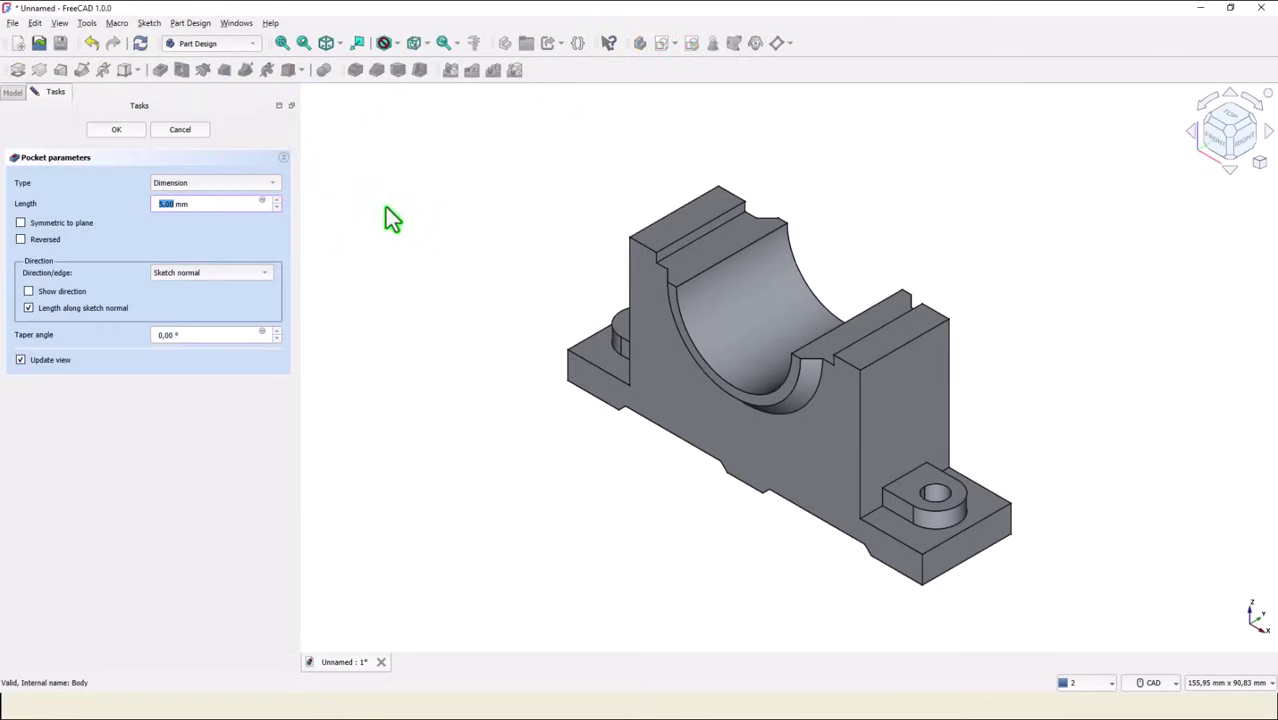
pyautogui.click(202, 183)
pyautogui.click(199, 196)
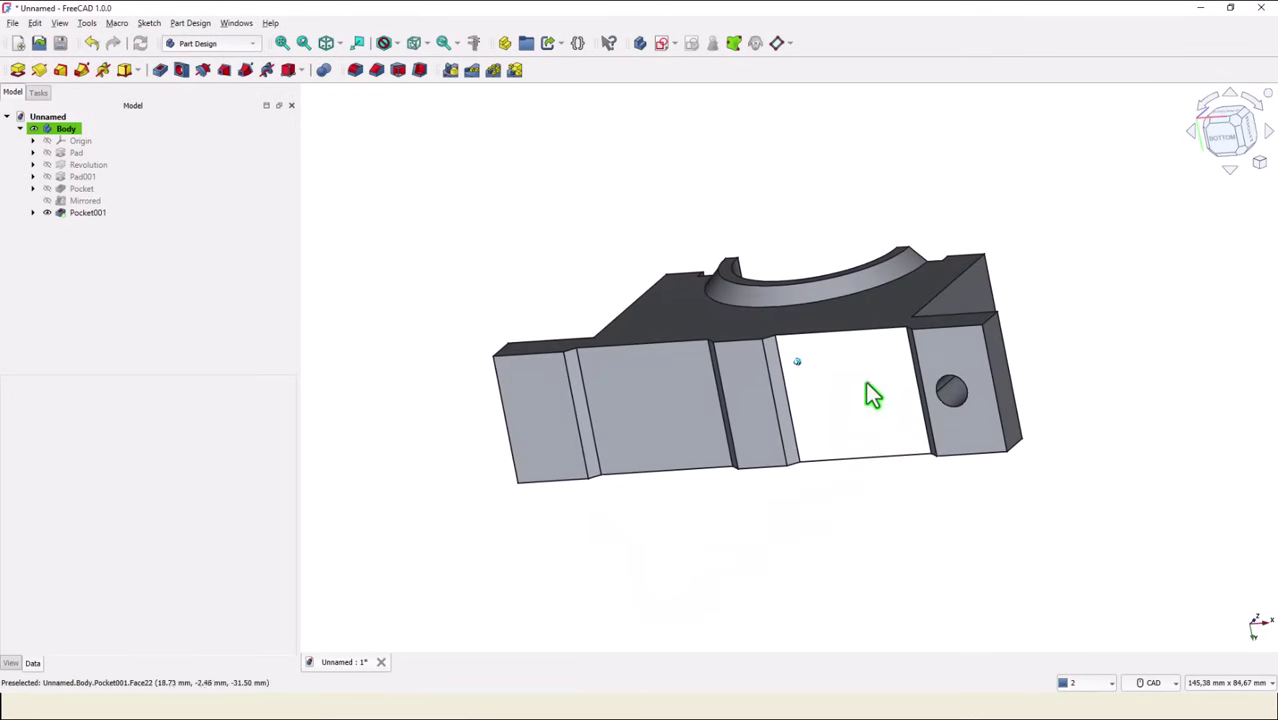
# Step: Start a sketch on the block's underside and draw a circle centred on the horizontal axis
pyautogui.click(870, 402)
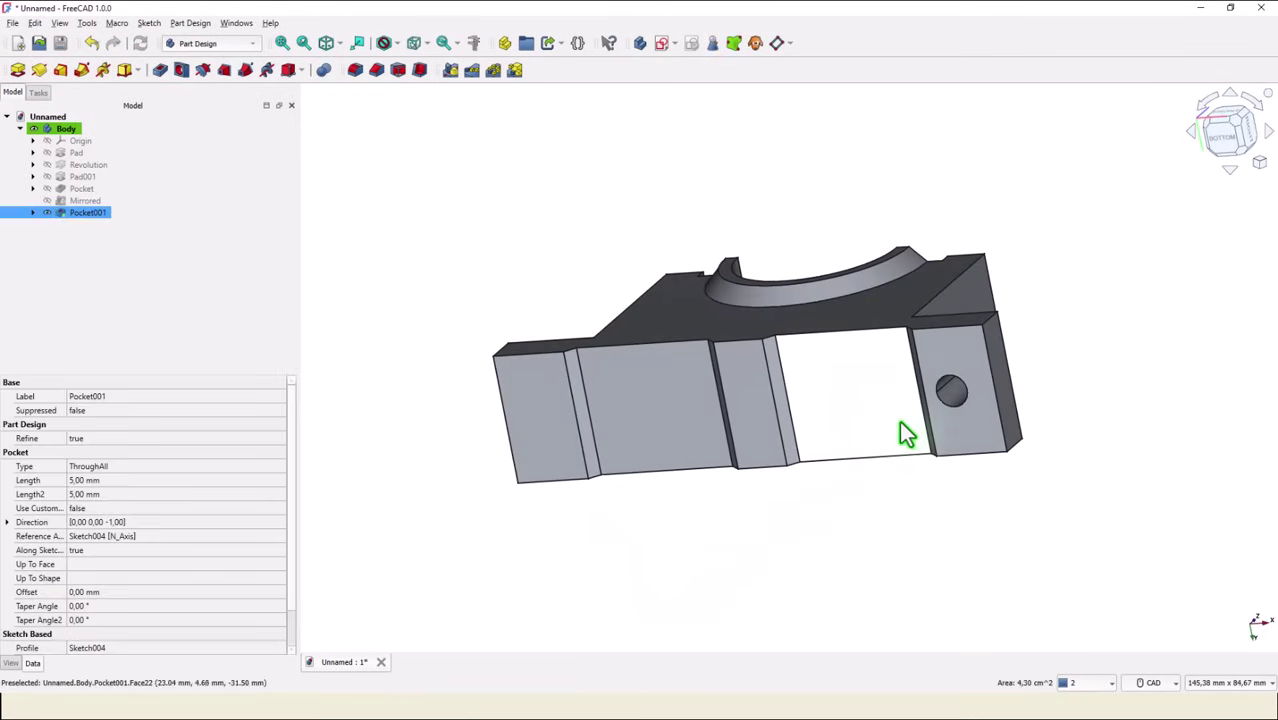
pyautogui.click(660, 55)
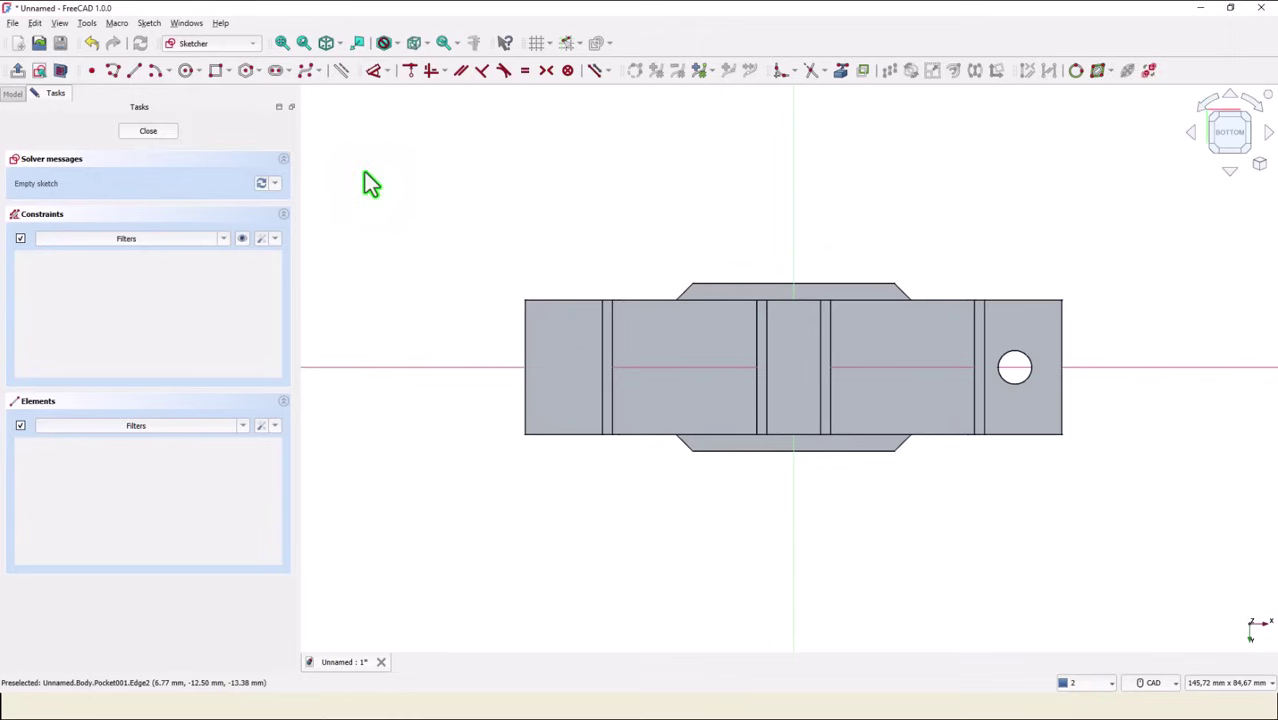
pyautogui.click(184, 72)
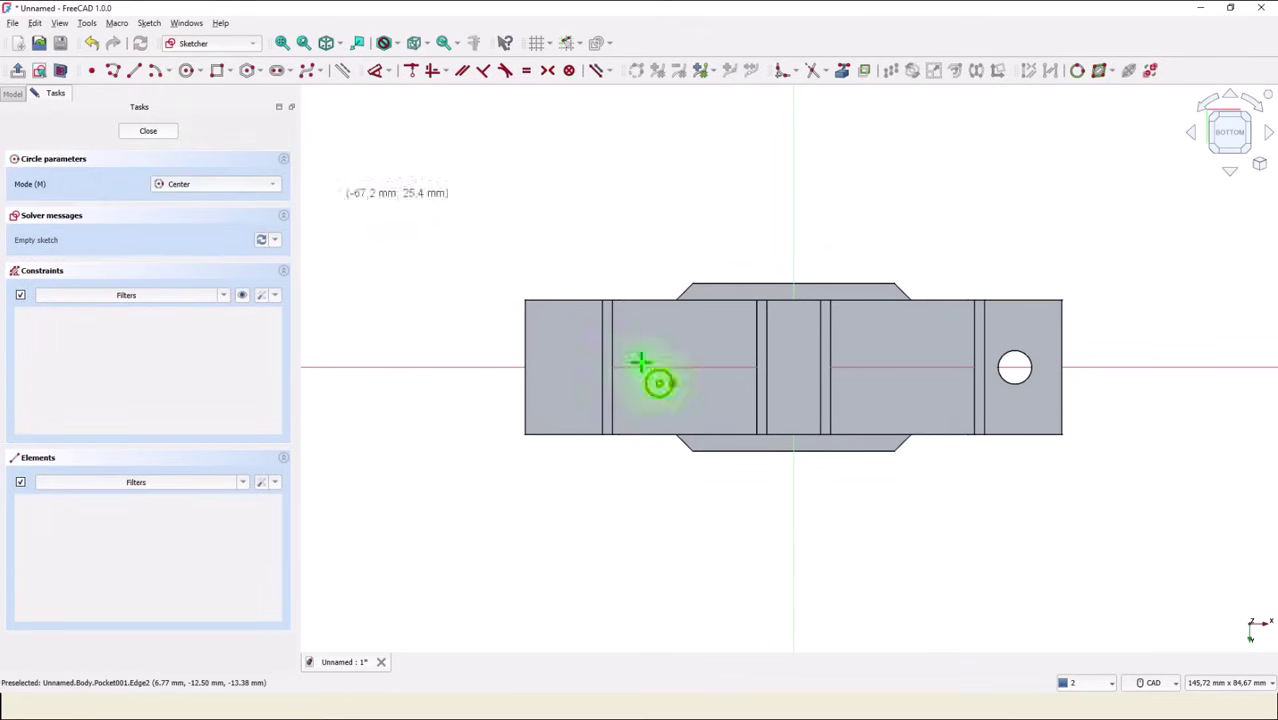
pyautogui.click(903, 366)
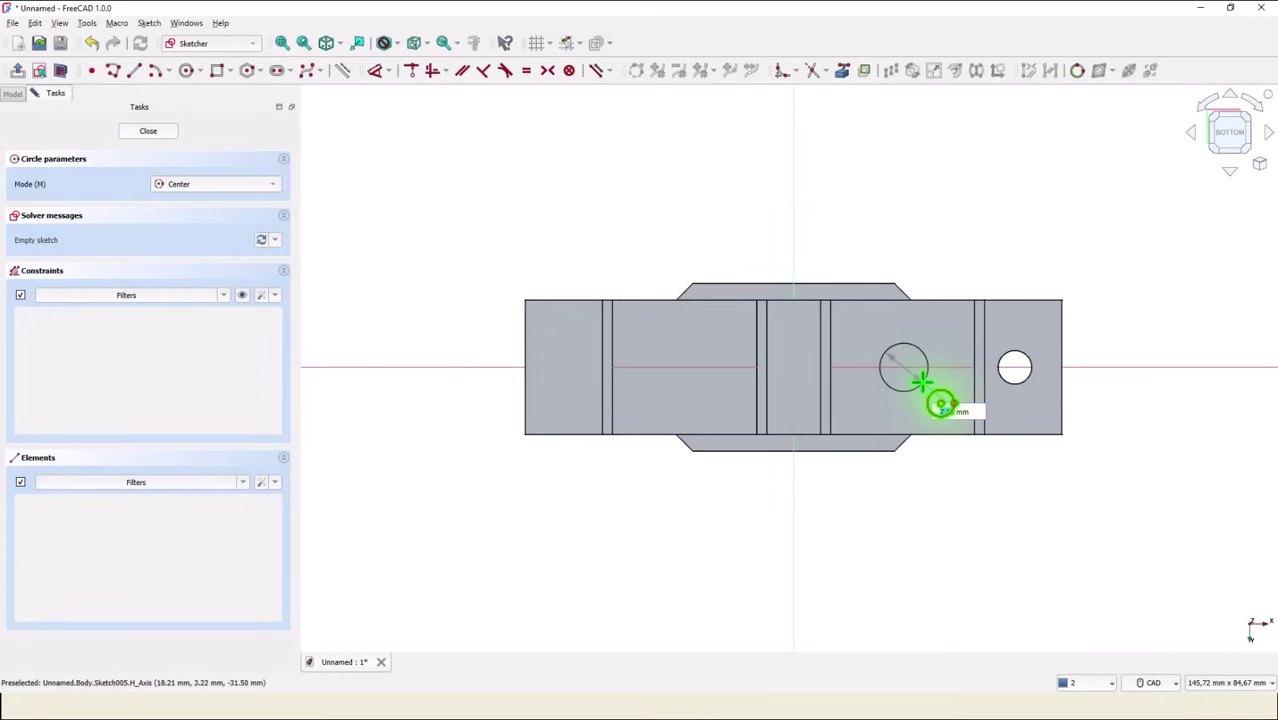
pyautogui.click(921, 382)
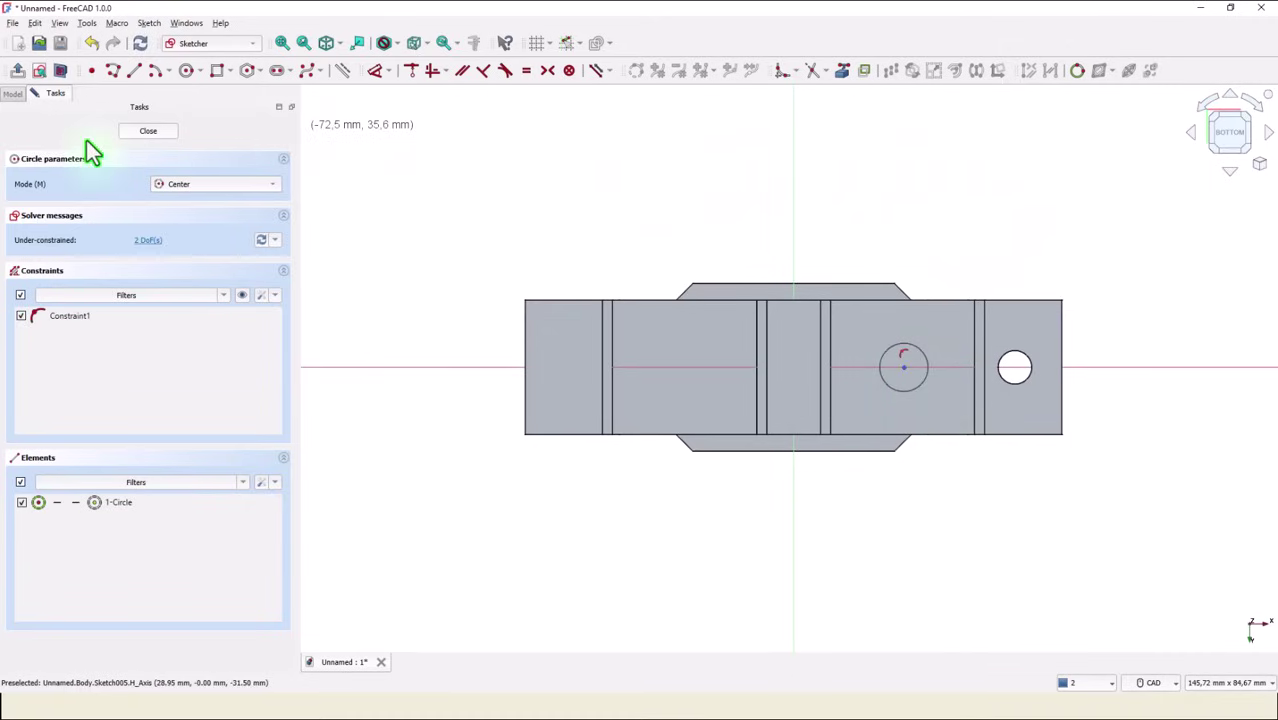
# Step: Dimension the circle centre 20 mm horizontally from the vertical axis and close the sketch
pyautogui.click(60, 70)
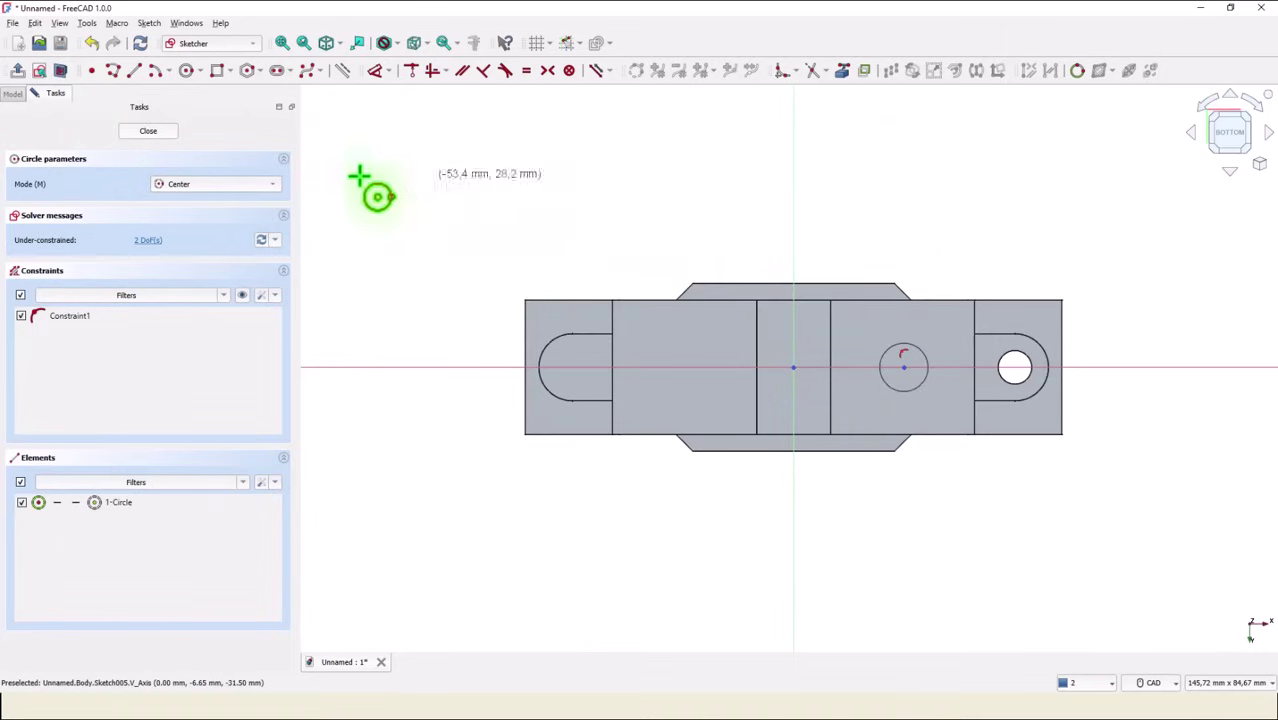
pyautogui.click(377, 70)
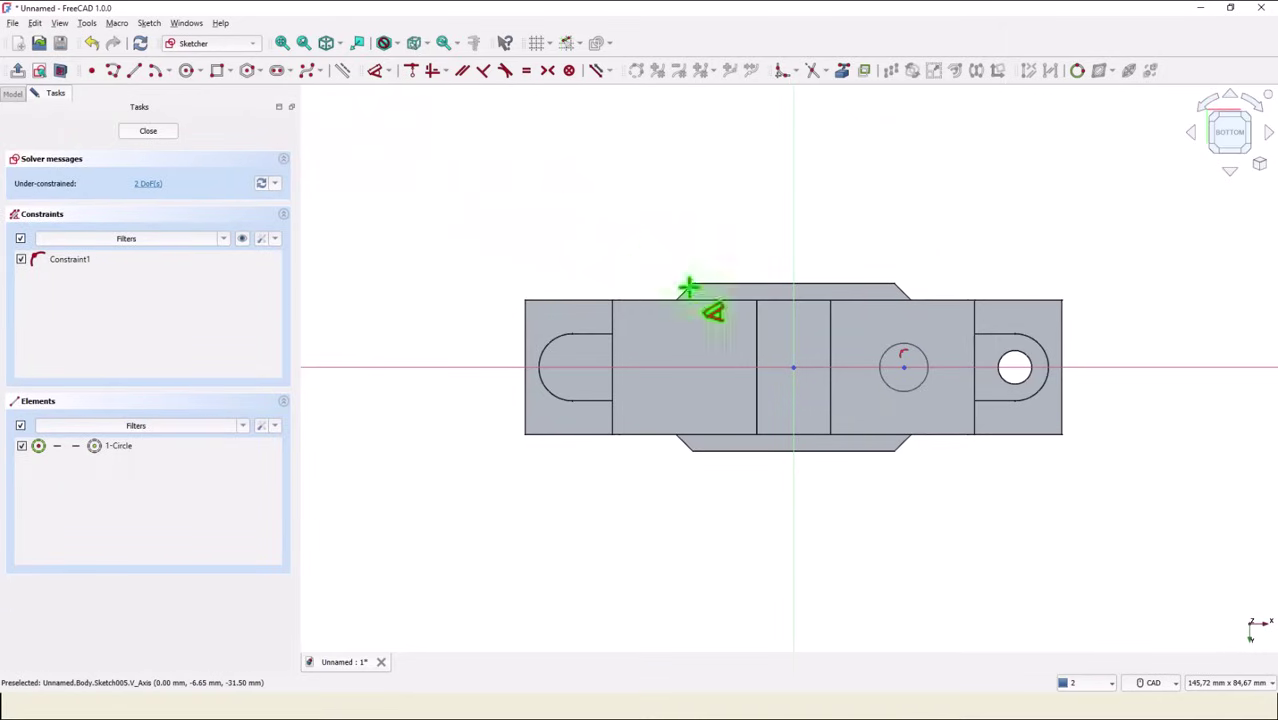
pyautogui.click(903, 367)
pyautogui.click(850, 236)
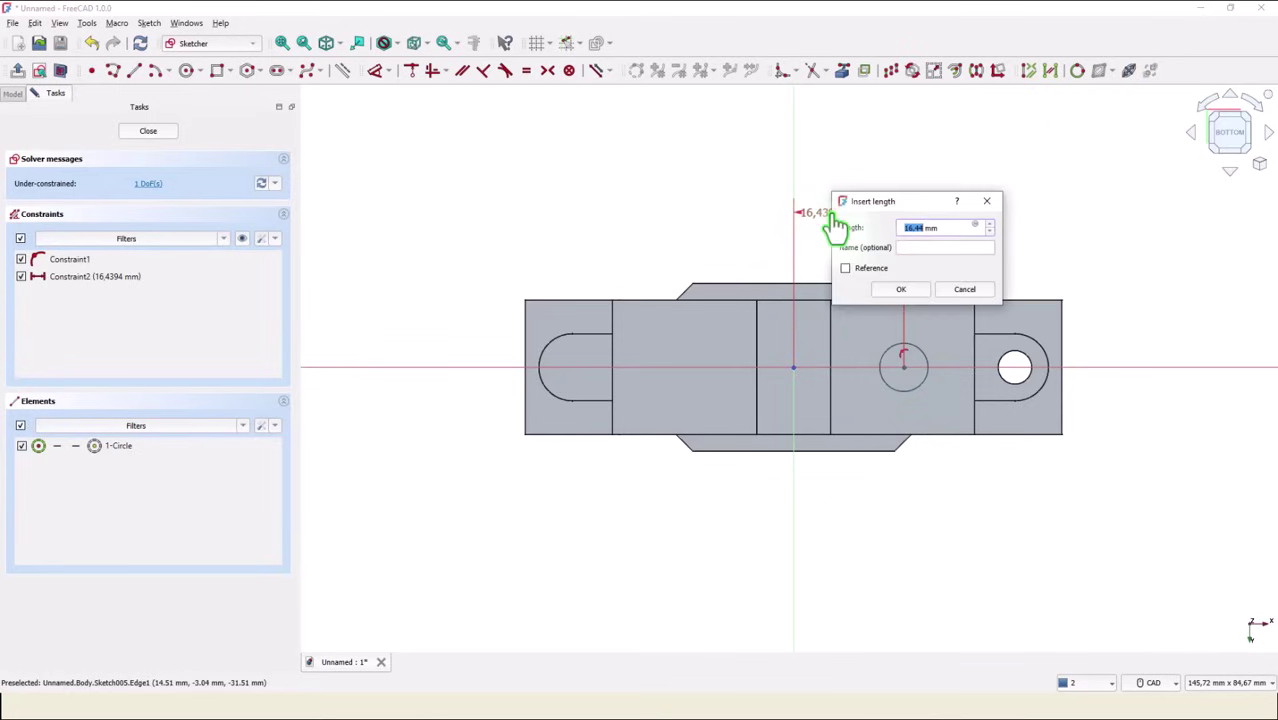
pyautogui.write('20')
pyautogui.press('Return')
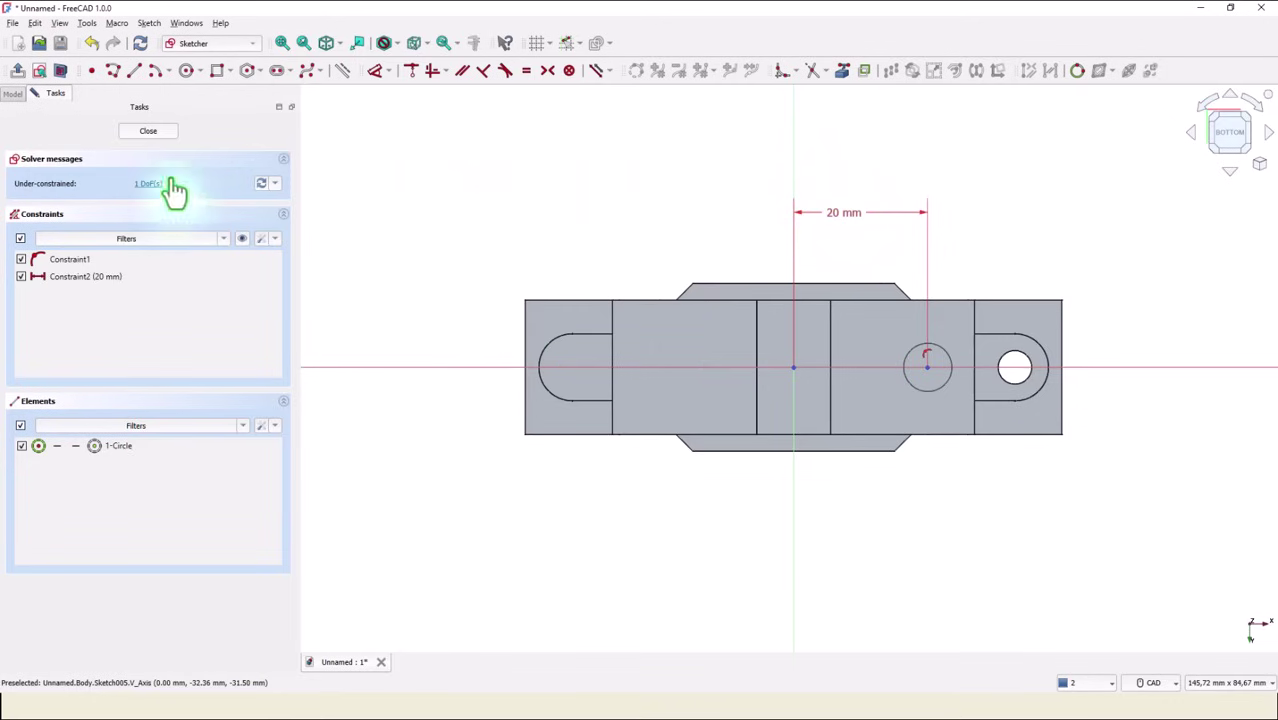
pyautogui.click(145, 131)
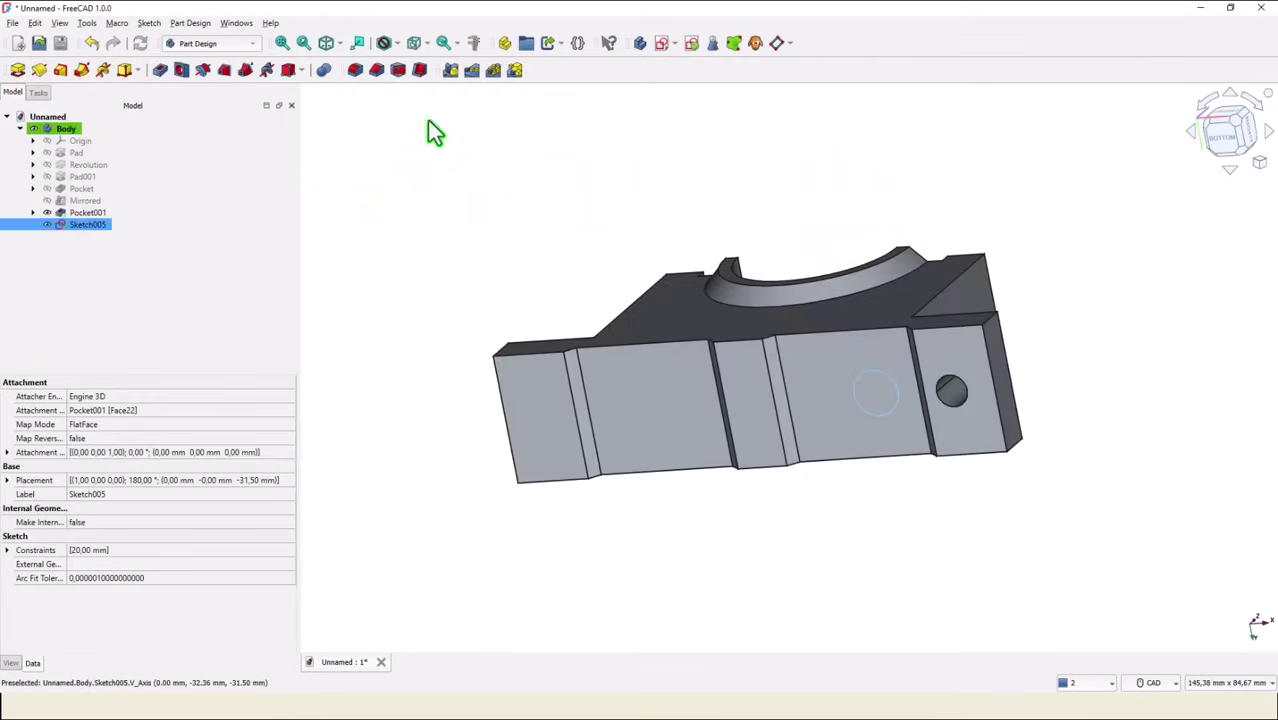
# Step: Create a Hole from the circle with diameter 5 and depth Through all
pyautogui.click(182, 72)
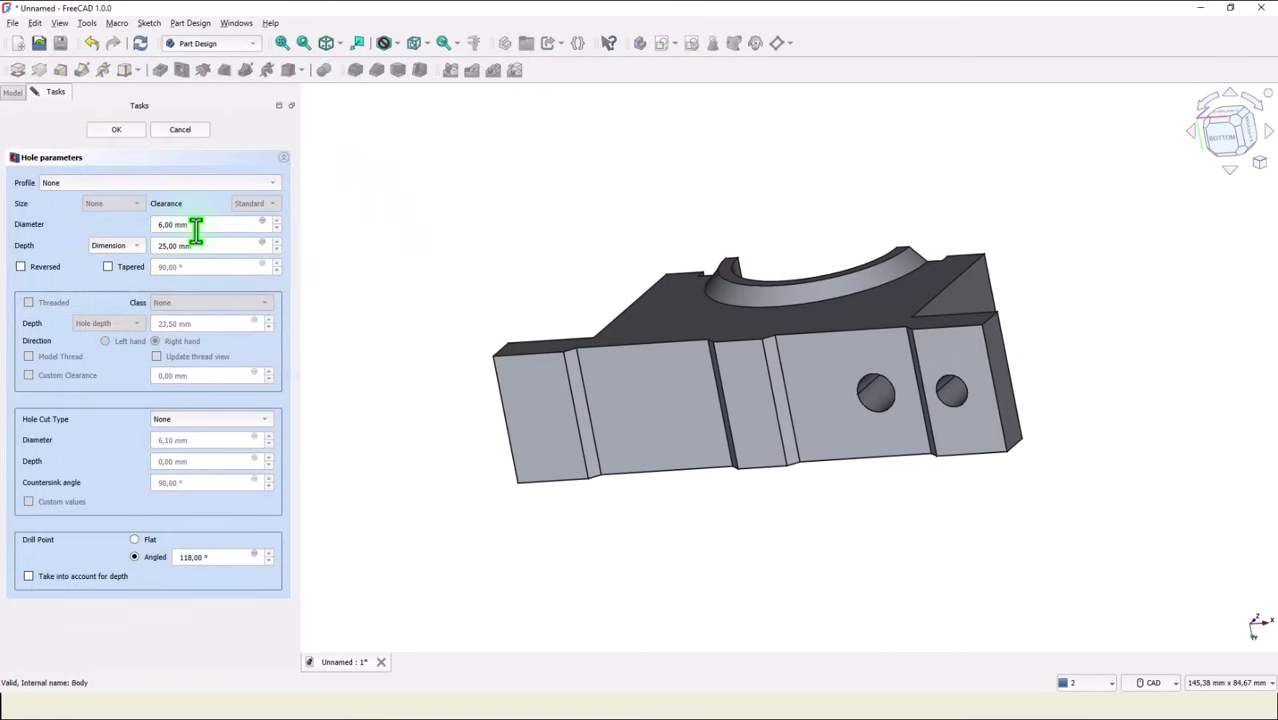
pyautogui.moveTo(197, 226); pyautogui.dragTo(149, 224)
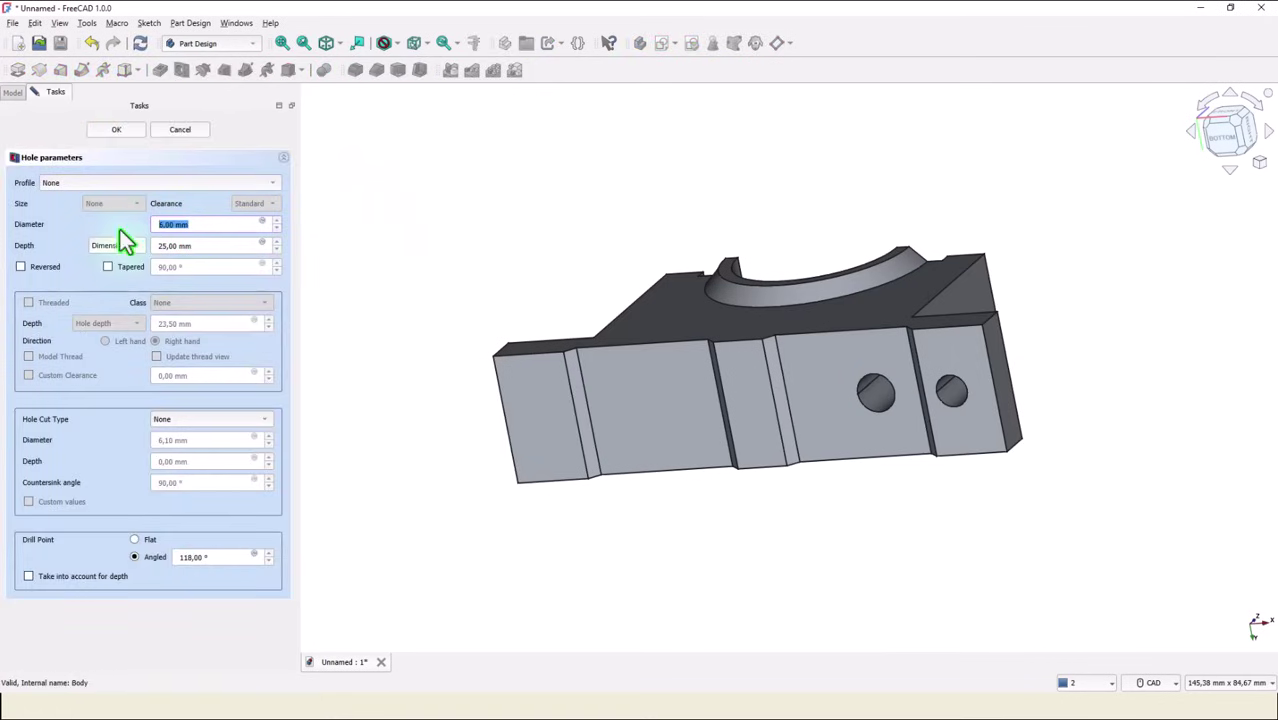
pyautogui.write('5')
pyautogui.click(132, 248)
pyautogui.click(128, 260)
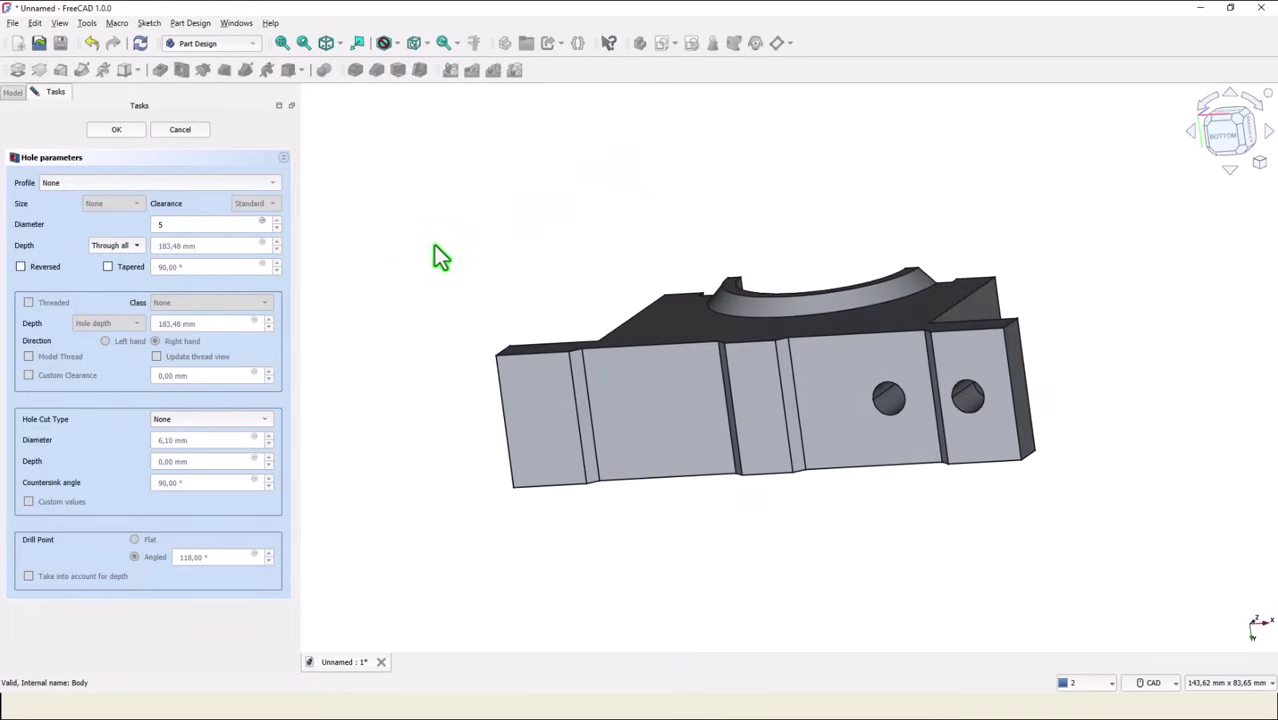
# Step: Add a Counterbore cut of diameter 13 and depth 5, and accept the hole
pyautogui.click(189, 419)
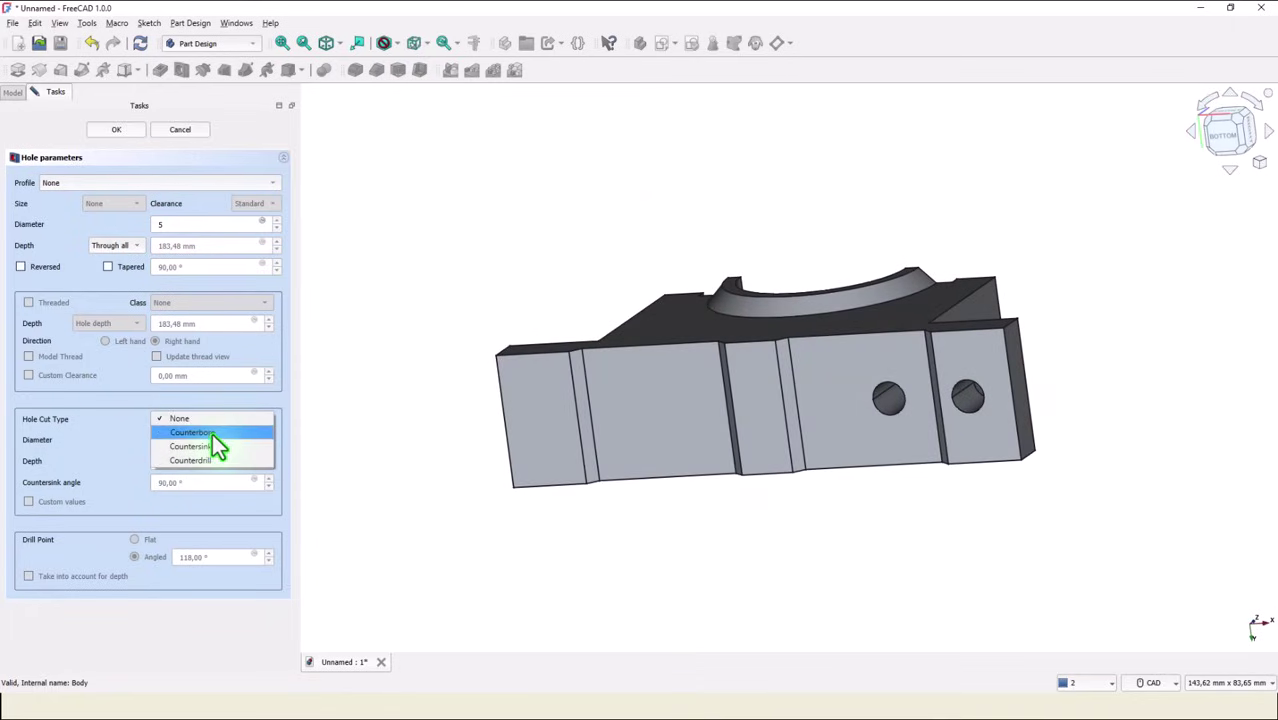
pyautogui.click(212, 435)
pyautogui.moveTo(185, 441); pyautogui.dragTo(121, 450)
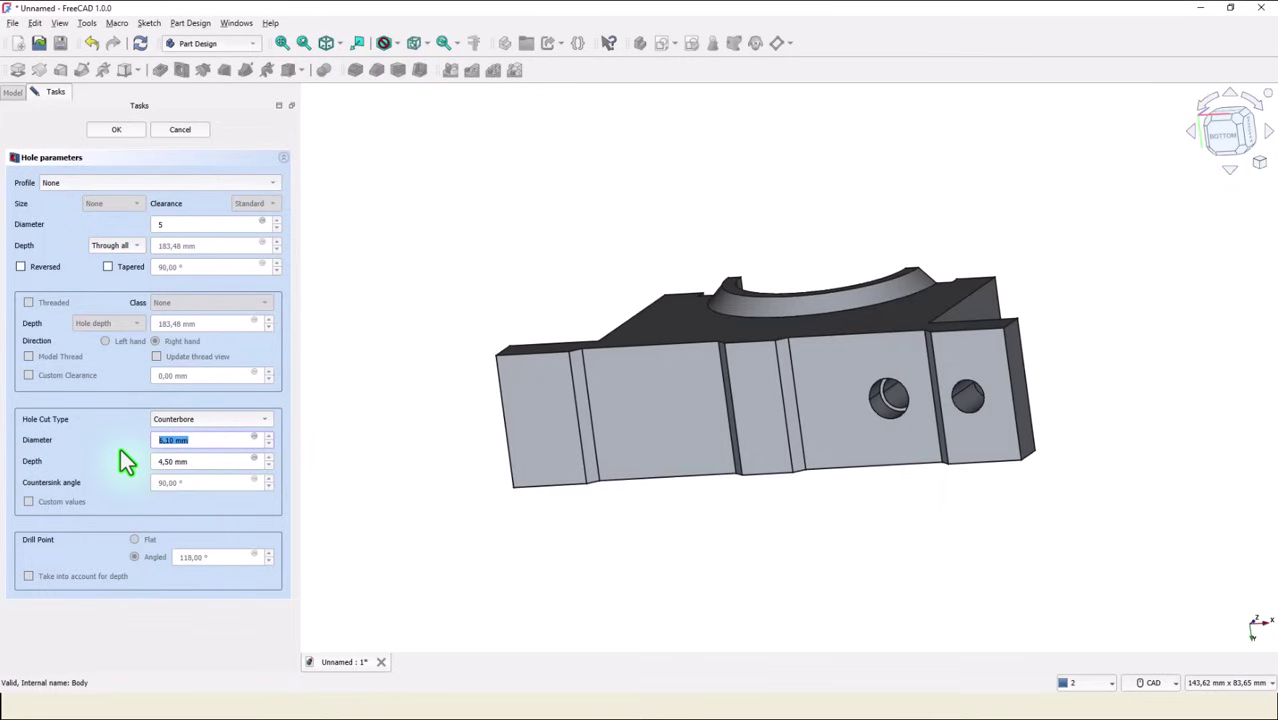
pyautogui.write('13')
pyautogui.moveTo(188, 460); pyautogui.dragTo(107, 468)
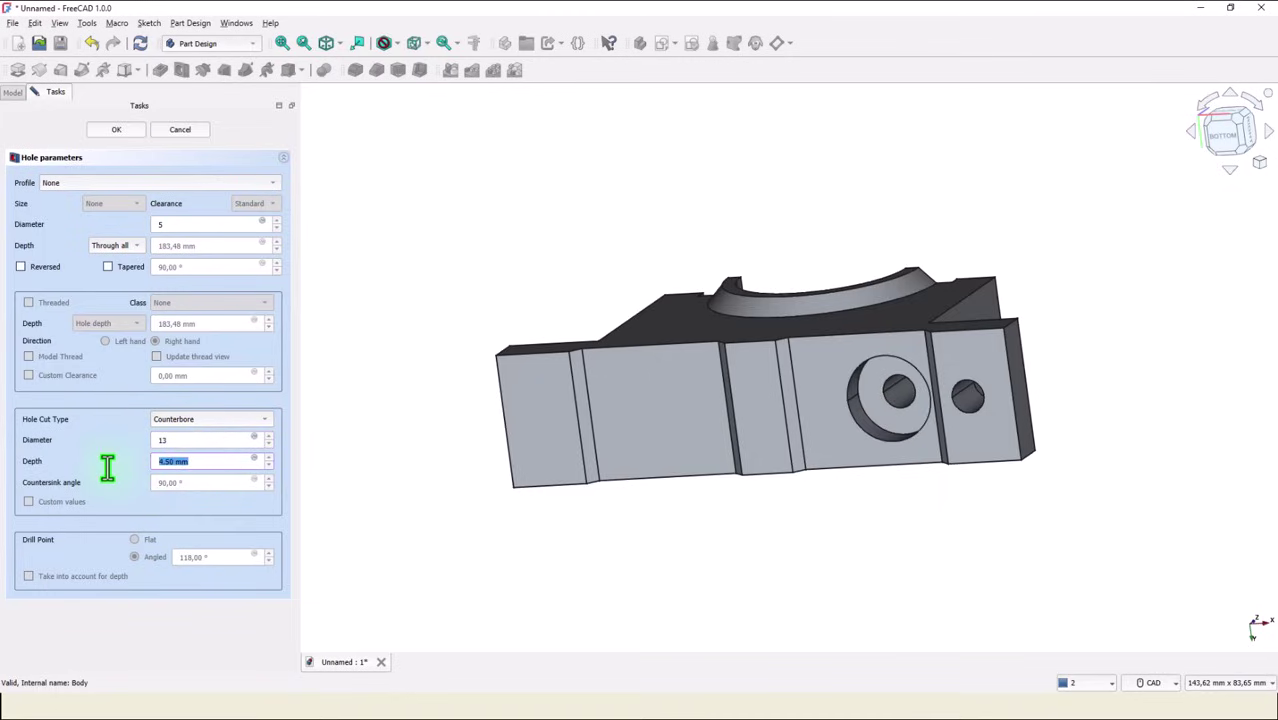
pyautogui.write('5')
pyautogui.click(117, 130)
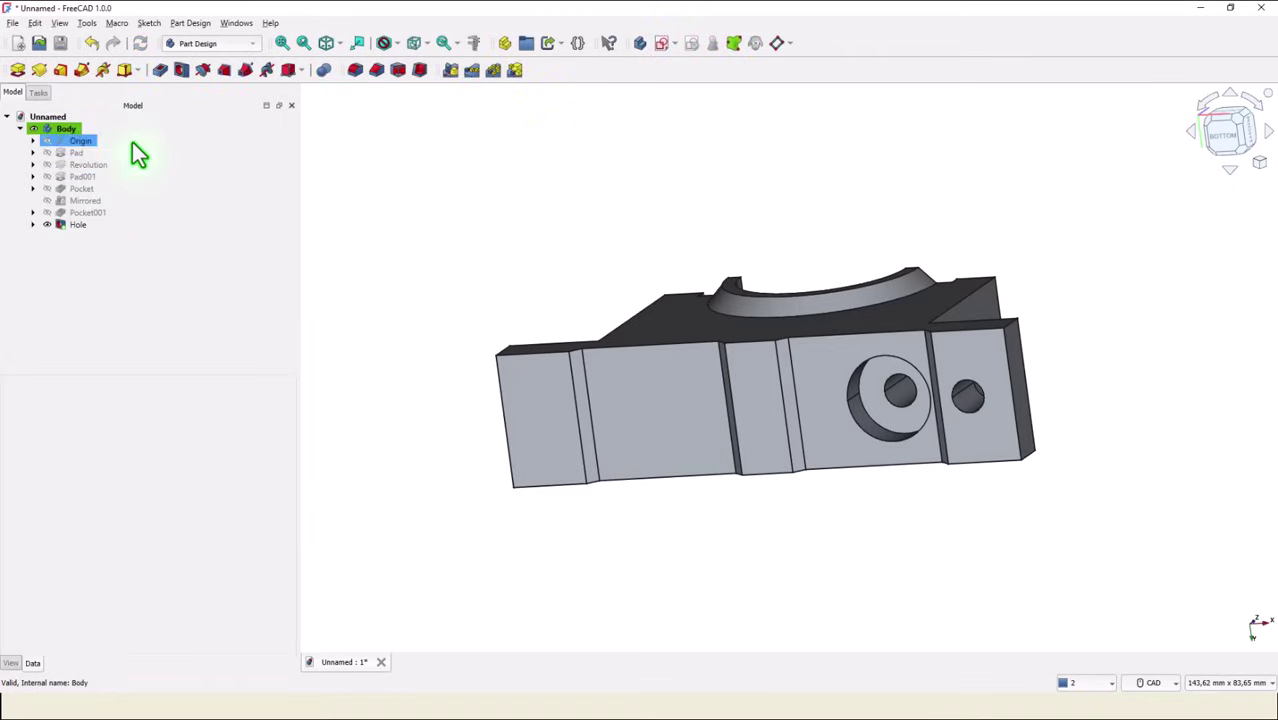
# Step: Show the block isometric and fitted, then multi-select Hole and Pocket001 in the tree
pyautogui.click(327, 44)
pyautogui.click(281, 44)
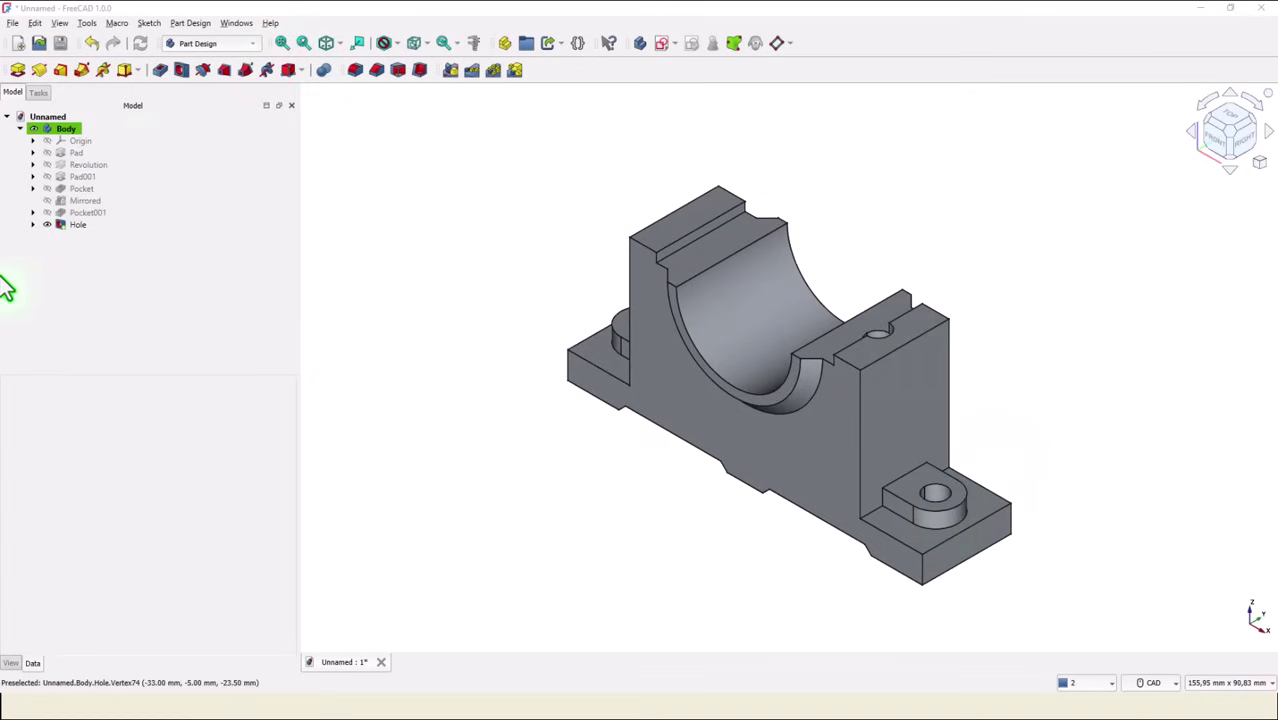
pyautogui.click(66, 226)
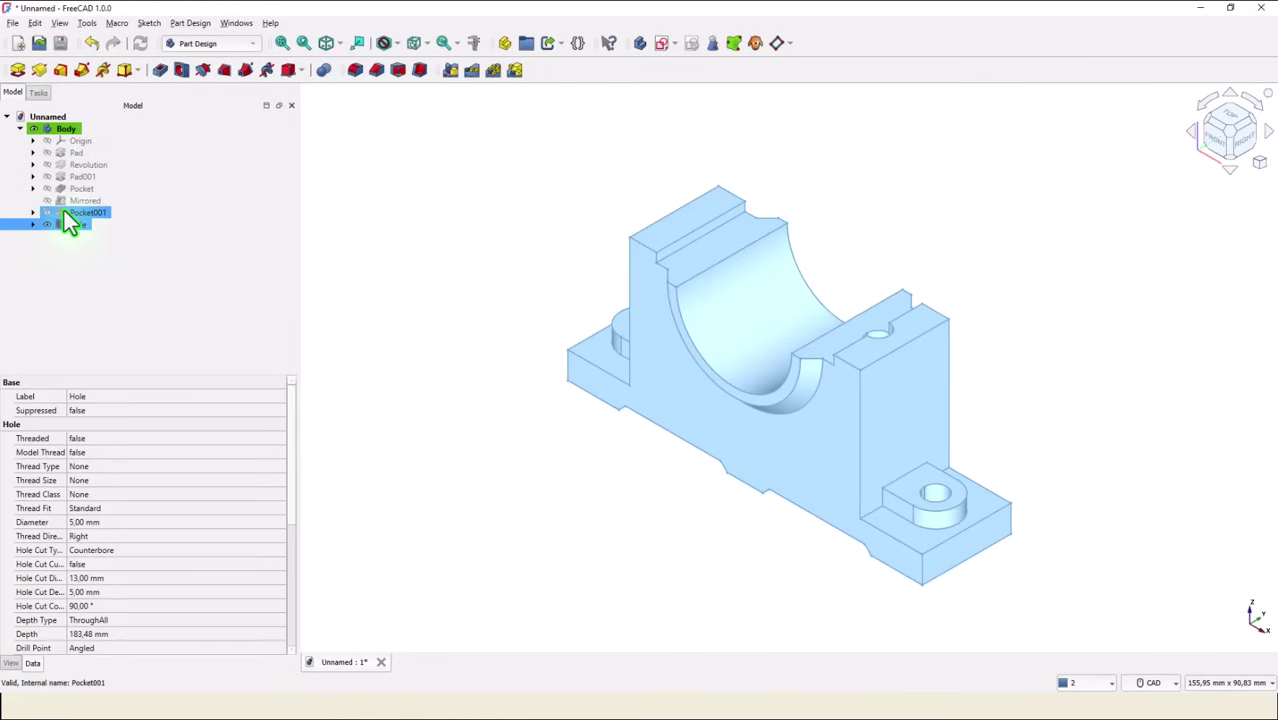
pyautogui.keyDown('ctrl'); pyautogui.click(63, 212); pyautogui.keyUp('ctrl')
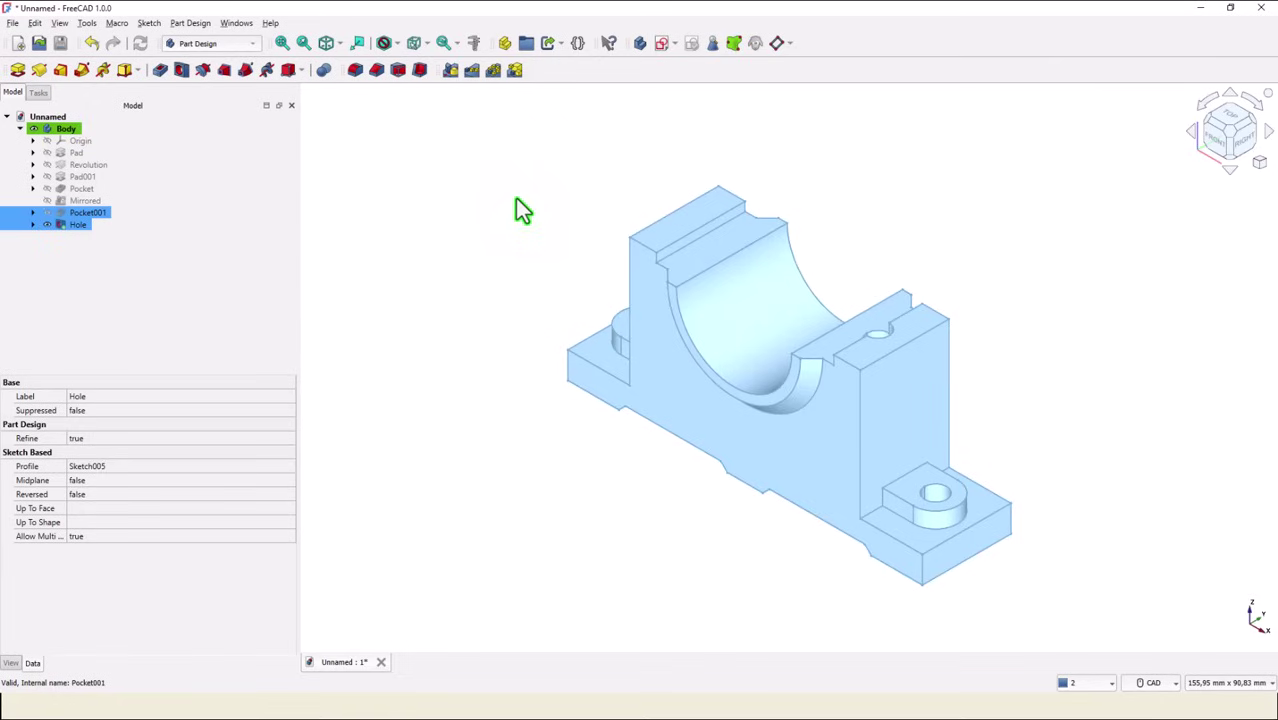
# Step: Mirror Hole and Pocket001 across the Base YZ plane, then fit the model in view
pyautogui.click(447, 74)
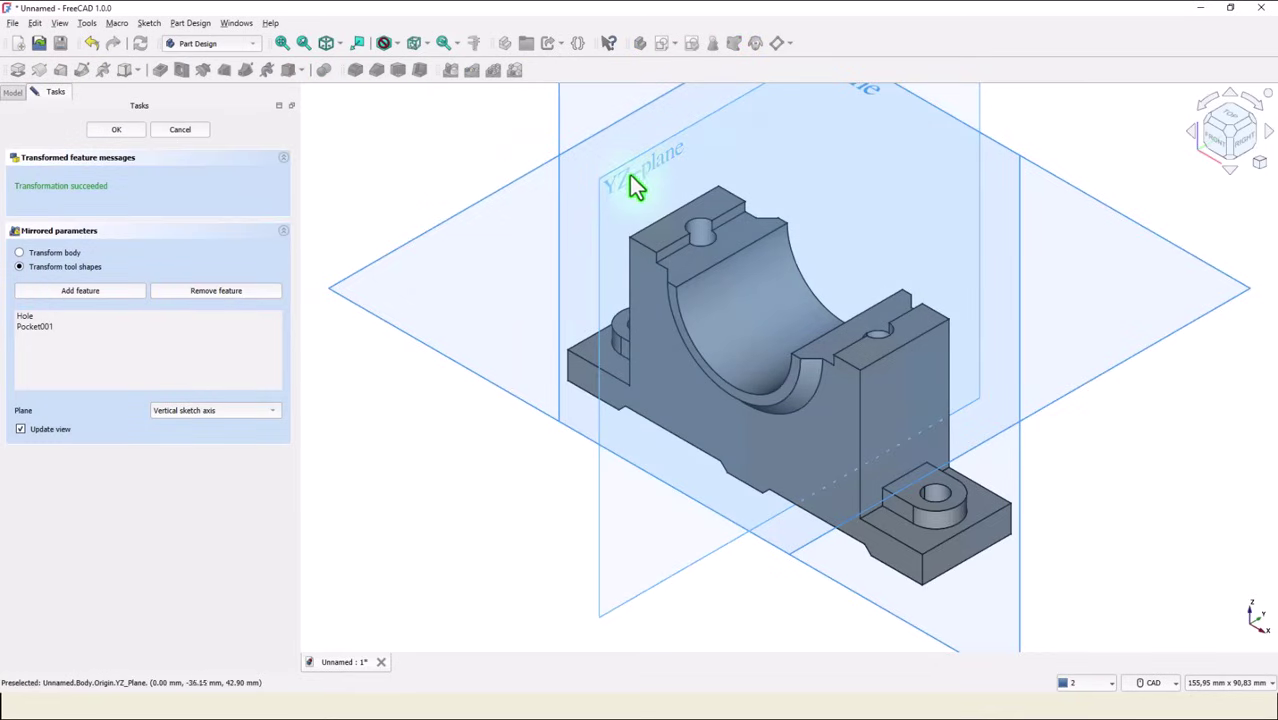
pyautogui.click(189, 408)
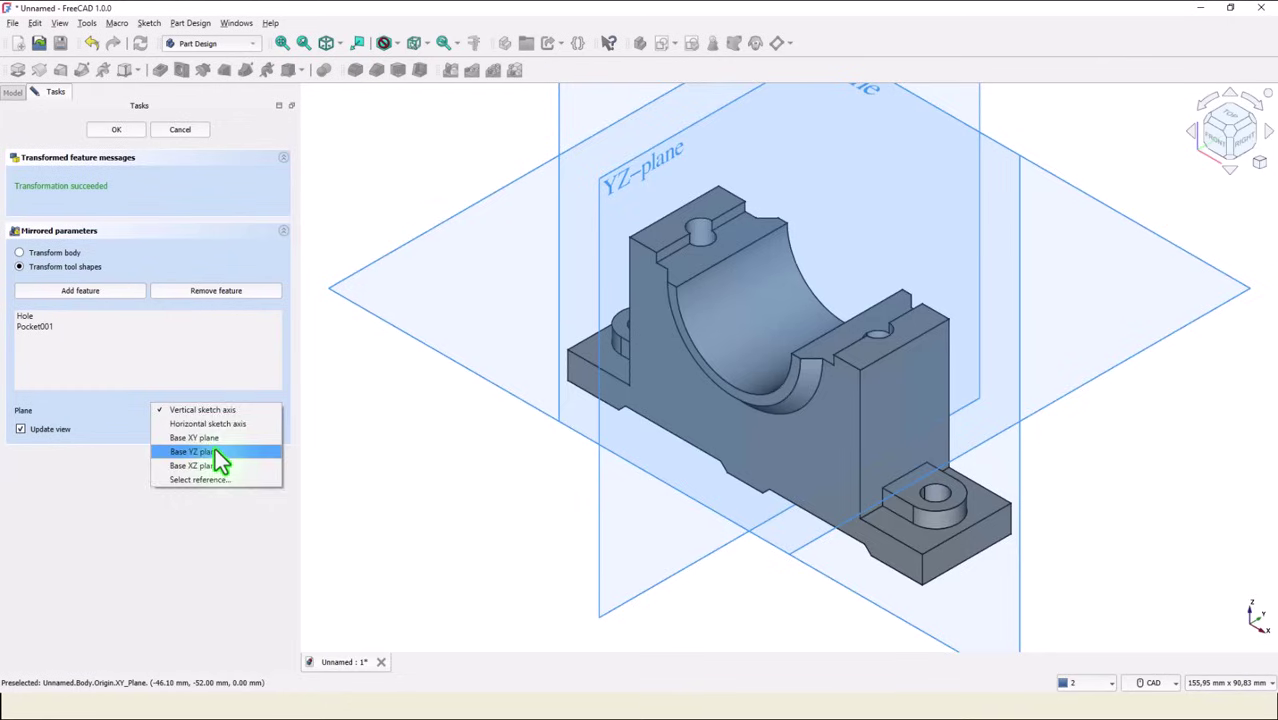
pyautogui.click(214, 451)
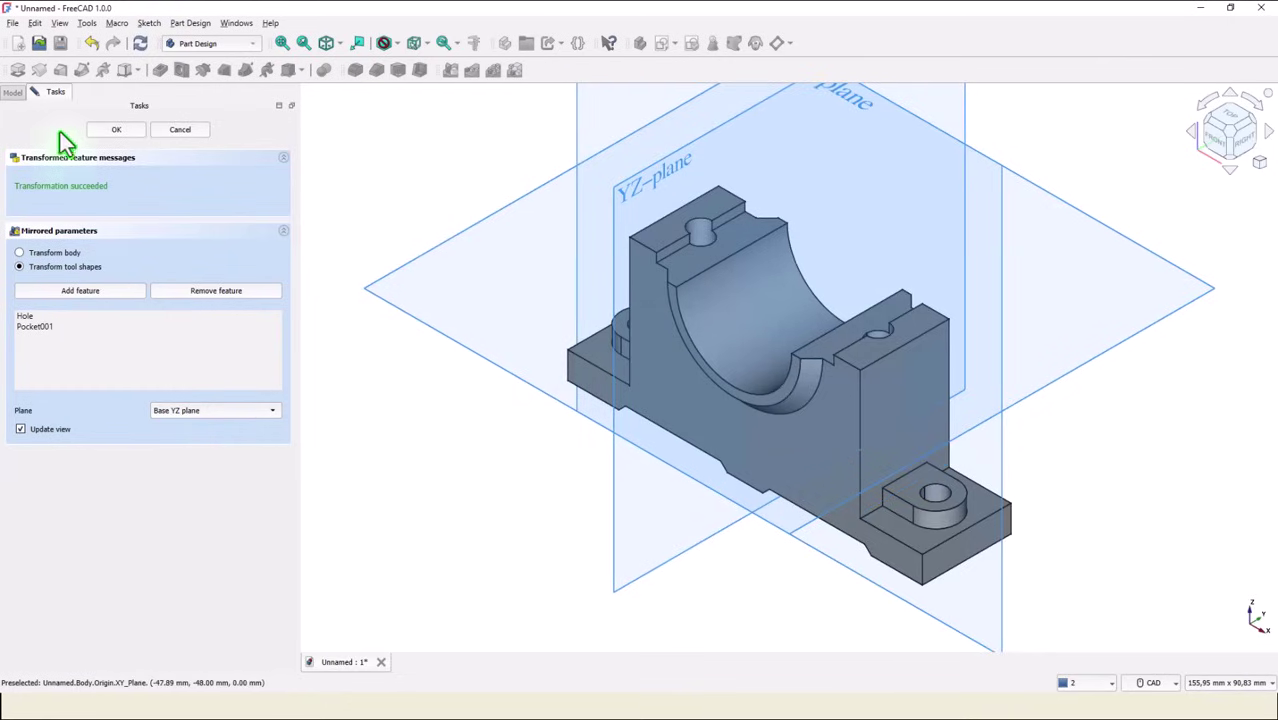
pyautogui.click(129, 131)
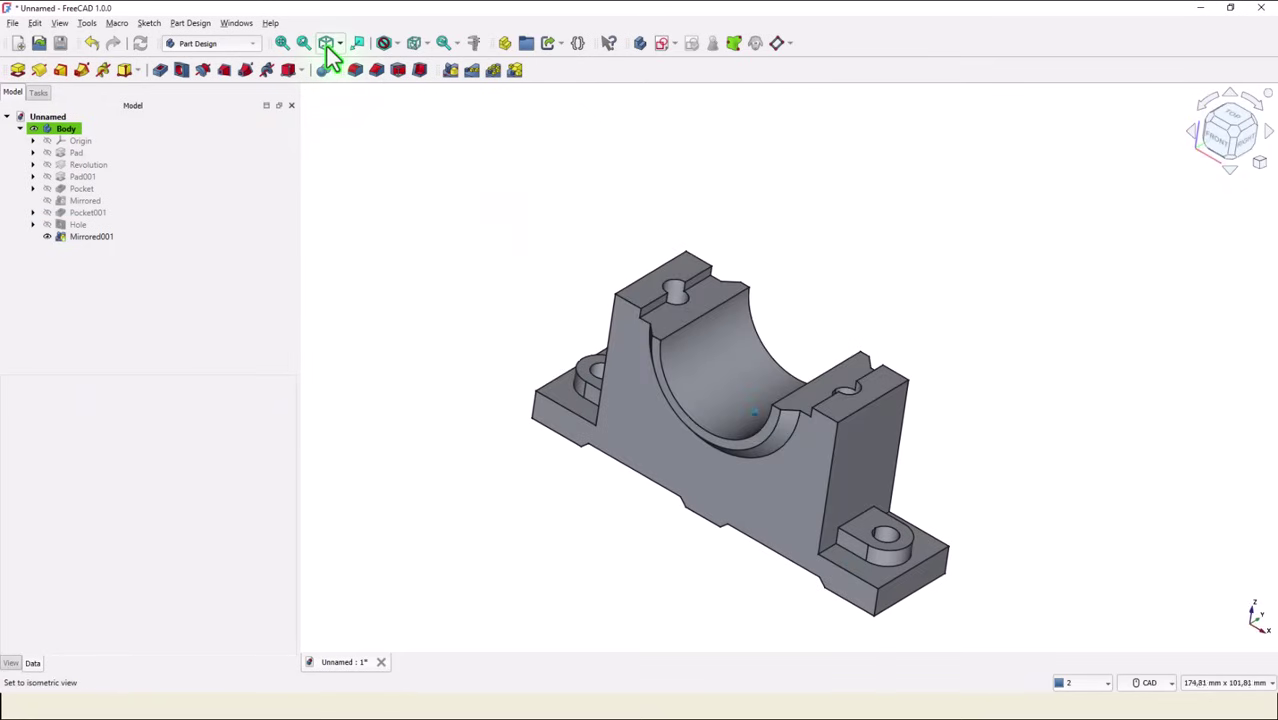
pyautogui.click(283, 45)
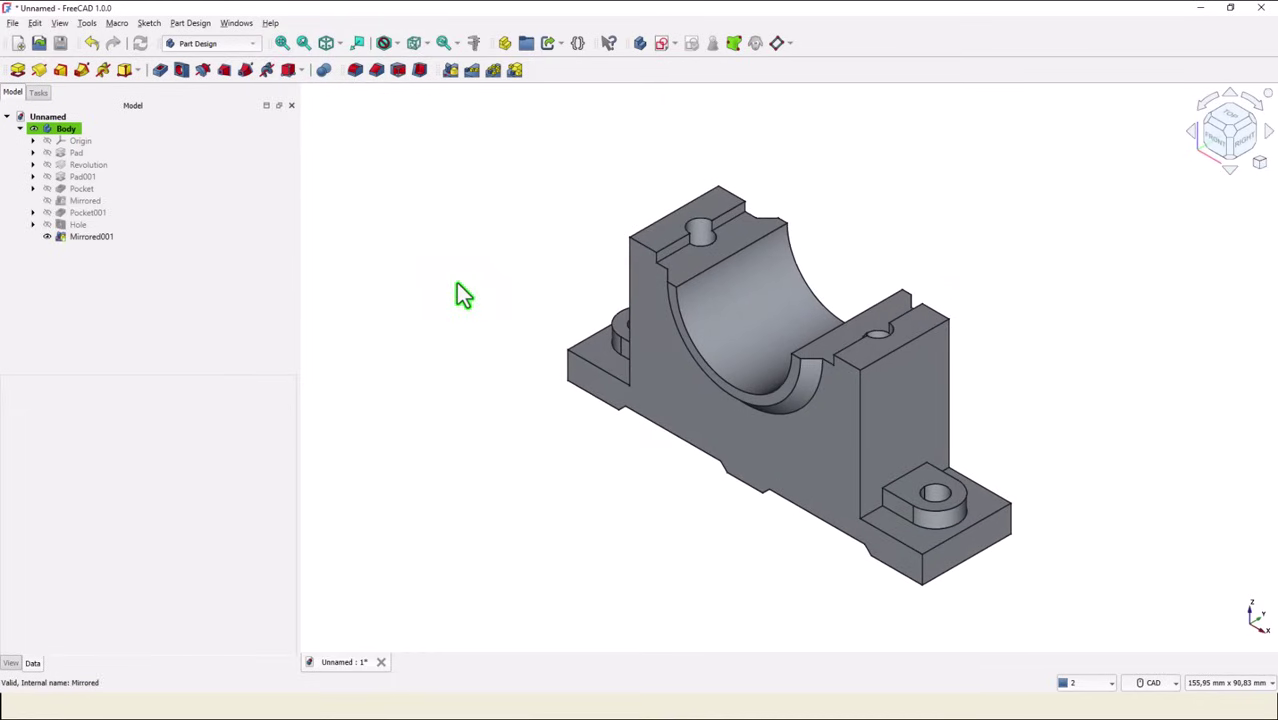